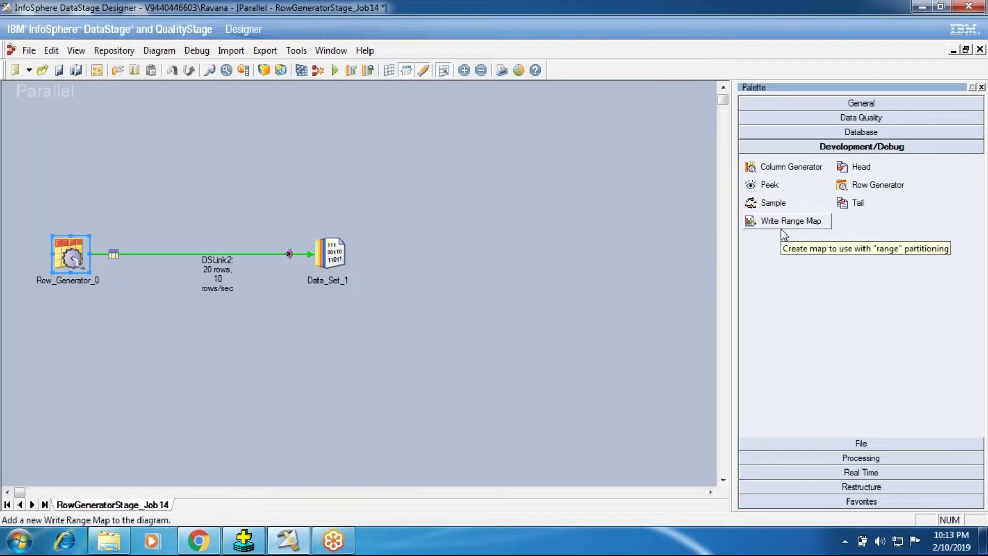
Insert a Column Generator stage between the Row Generator and Data Set stages, attaching the Row Generator's output link to it.
click(791, 167)
click(280, 304)
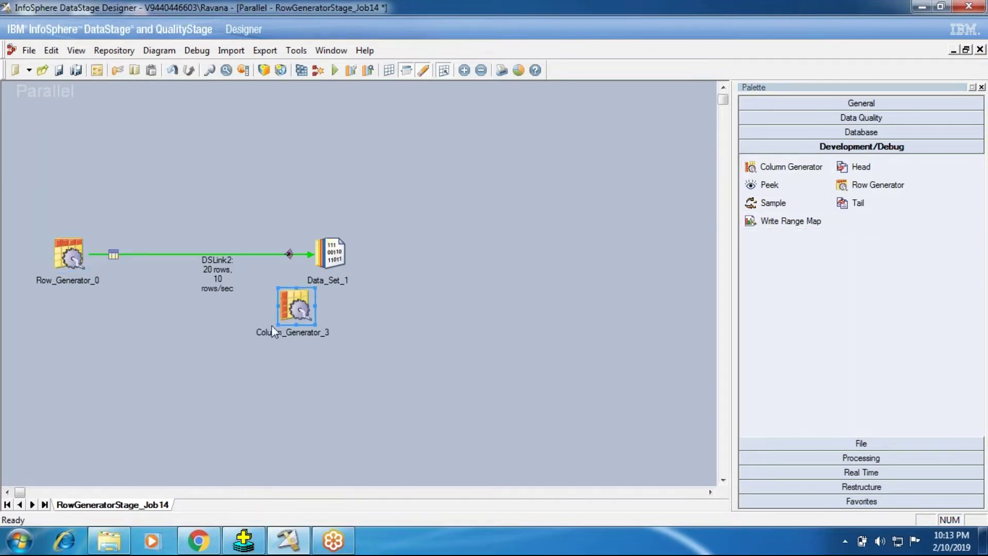
click(296, 255)
drag(313, 253, 435, 254)
drag(286, 307, 289, 255)
click(278, 368)
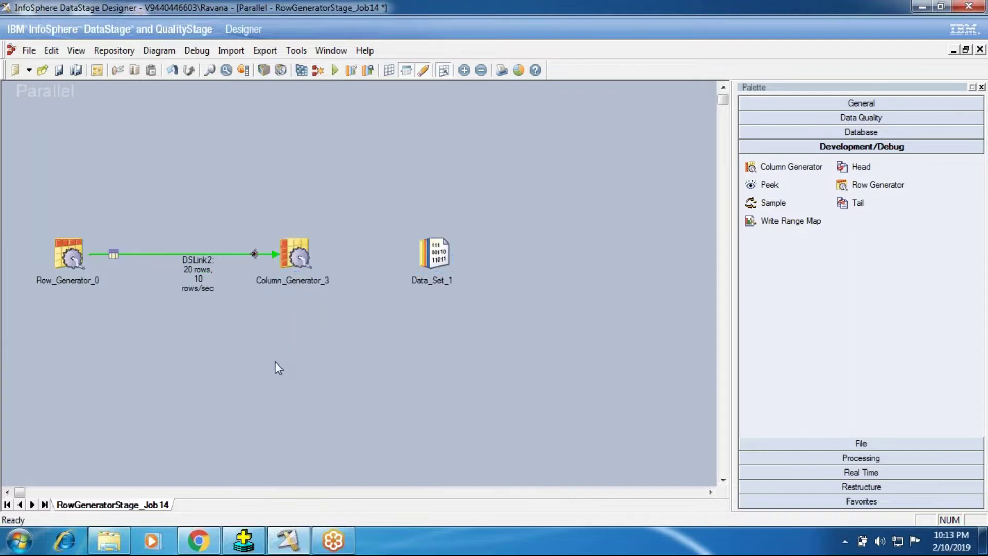
right_click(299, 257)
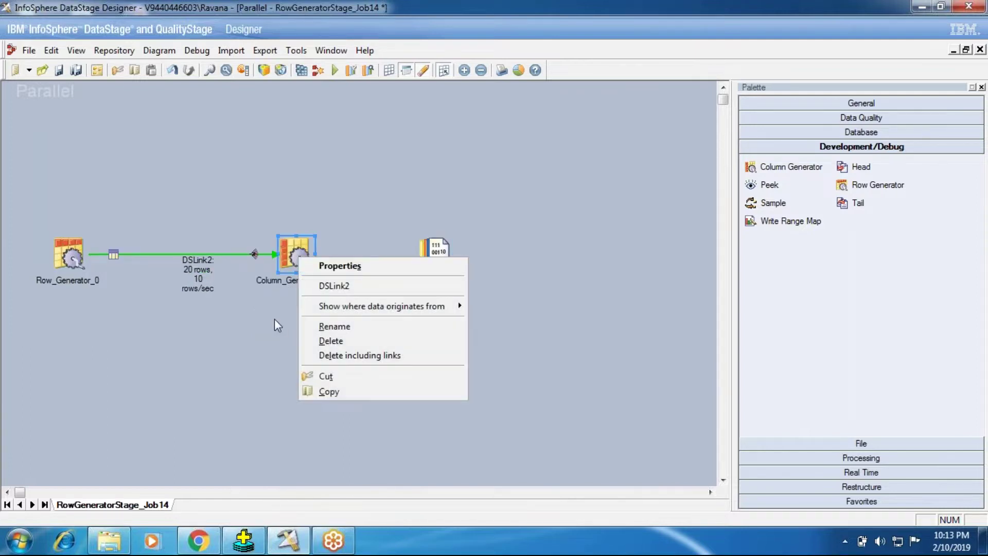
click(289, 257)
right_click(292, 255)
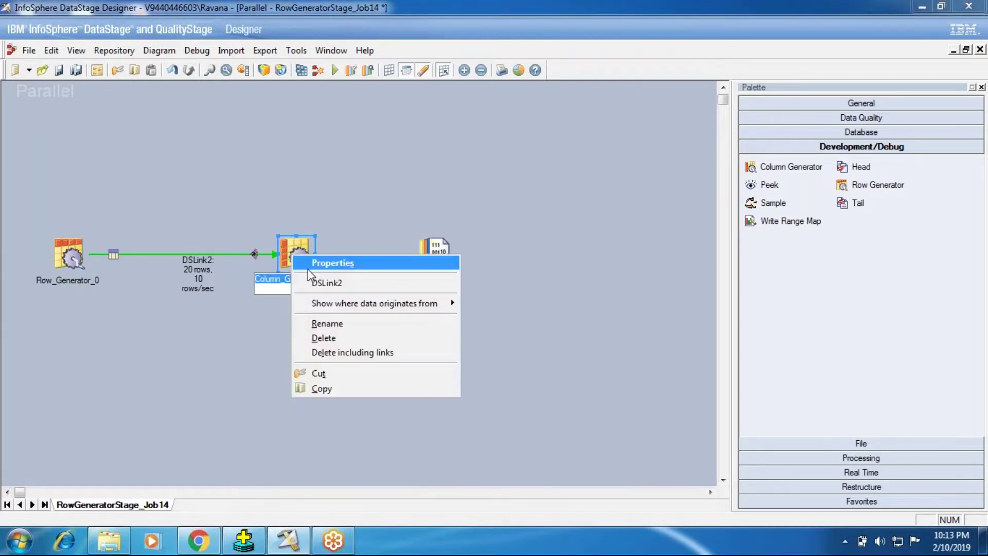
click(221, 360)
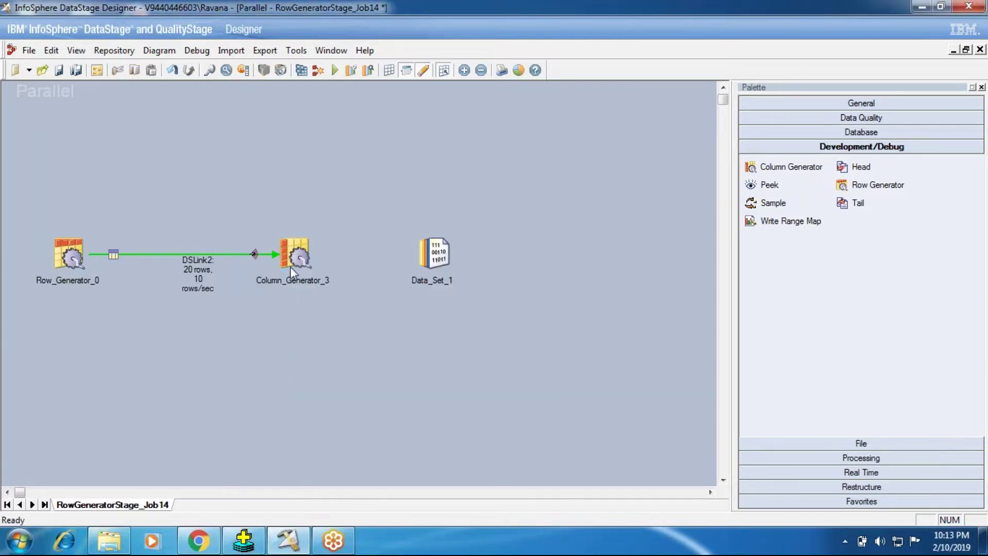
Try to link the Data Set stage to the Row Generator stage, returning the Data Set beside the Column Generator.
mouse_move(430, 256)
mouse_down()
mouse_move(21, 448)
mouse_move(51, 360)
mouse_move(71, 253)
mouse_up()
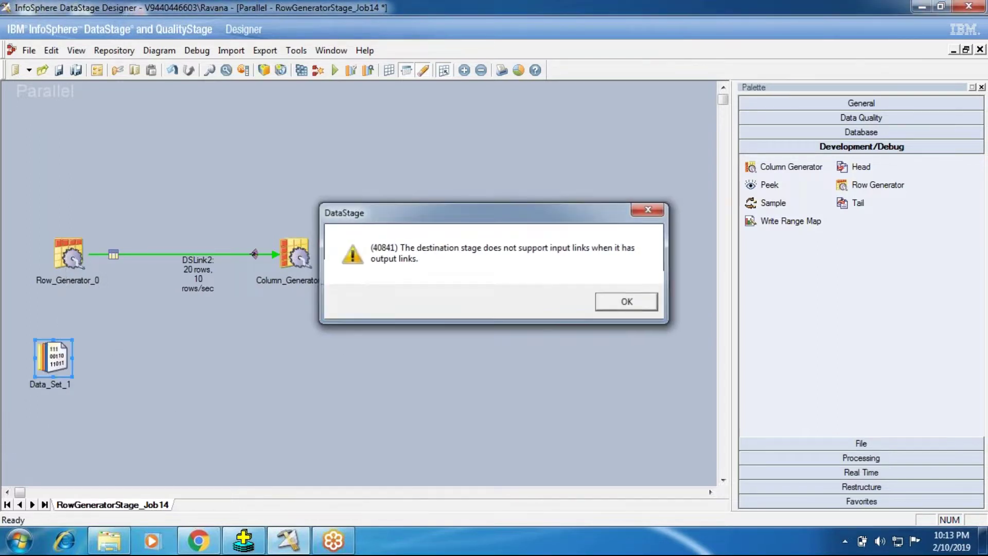
key(Return)
drag(50, 357, 70, 255)
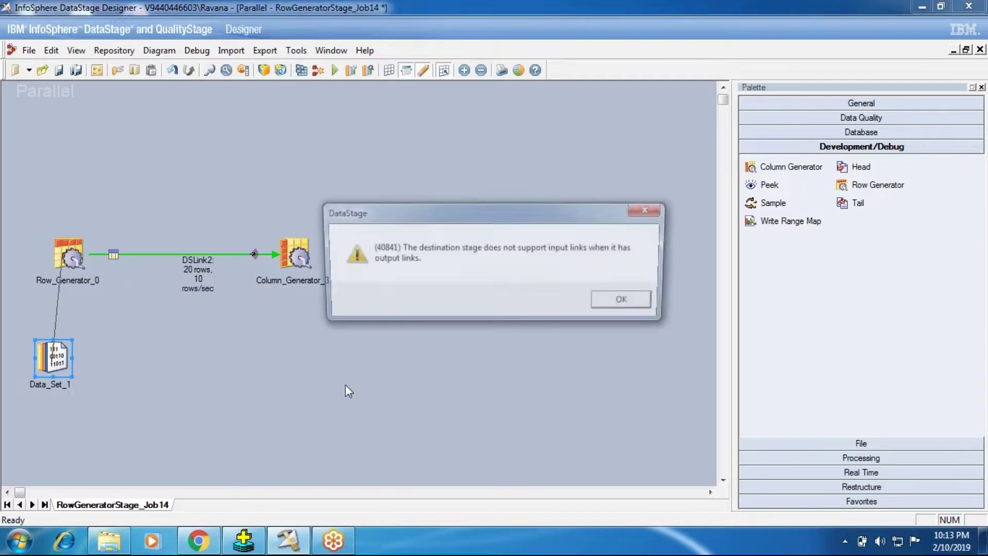
click(623, 304)
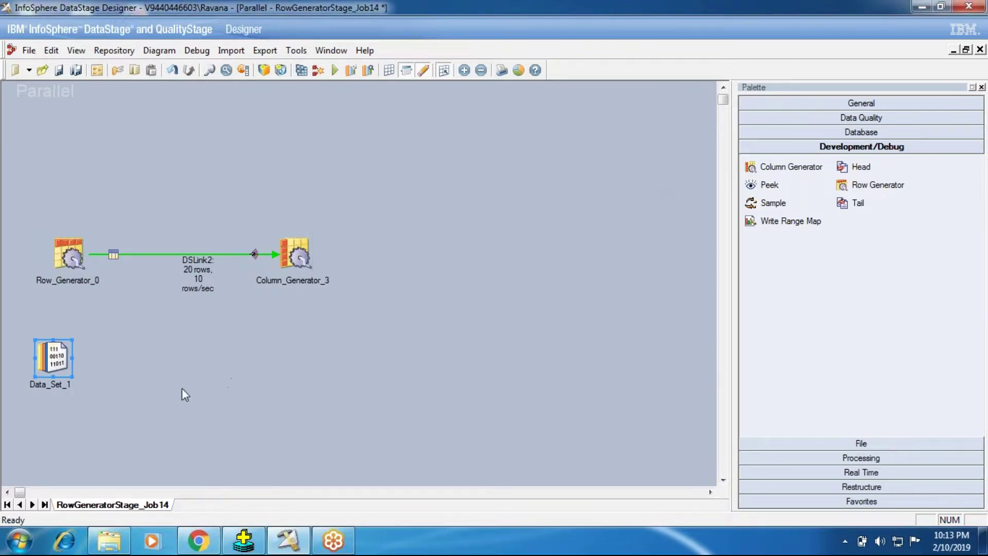
drag(75, 357, 452, 259)
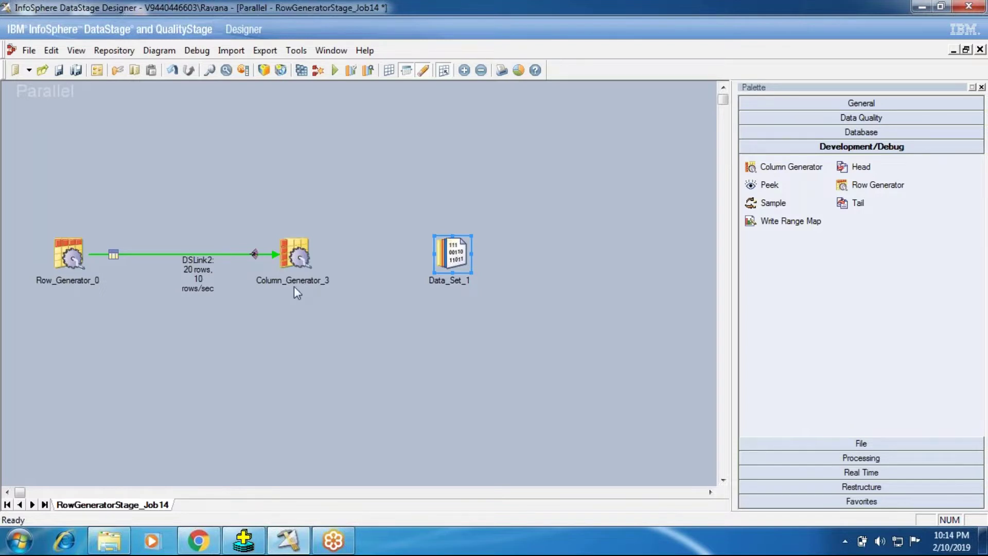
Link the Column Generator stage's output to the Data Set stage.
right_click(301, 256)
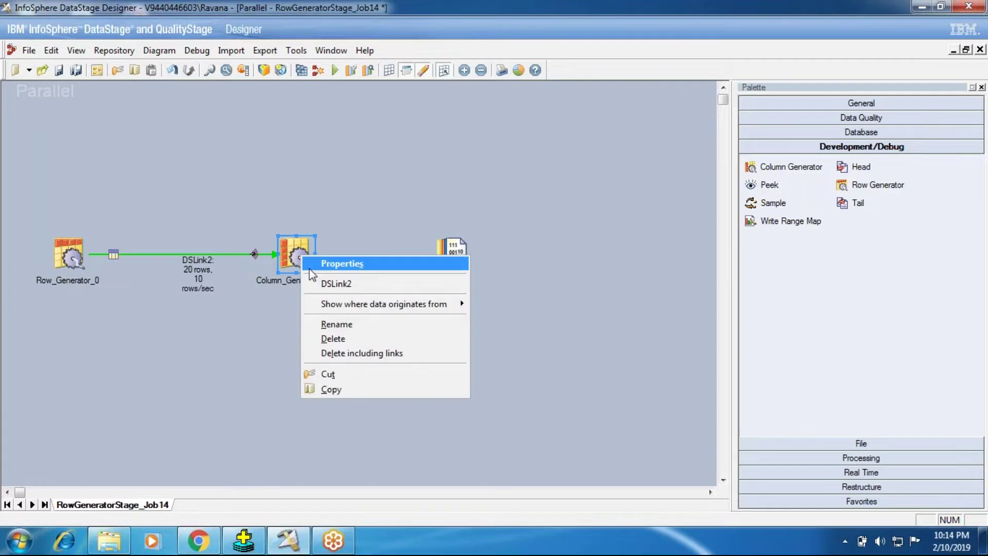
click(308, 324)
click(297, 259)
right_click(298, 260)
click(335, 266)
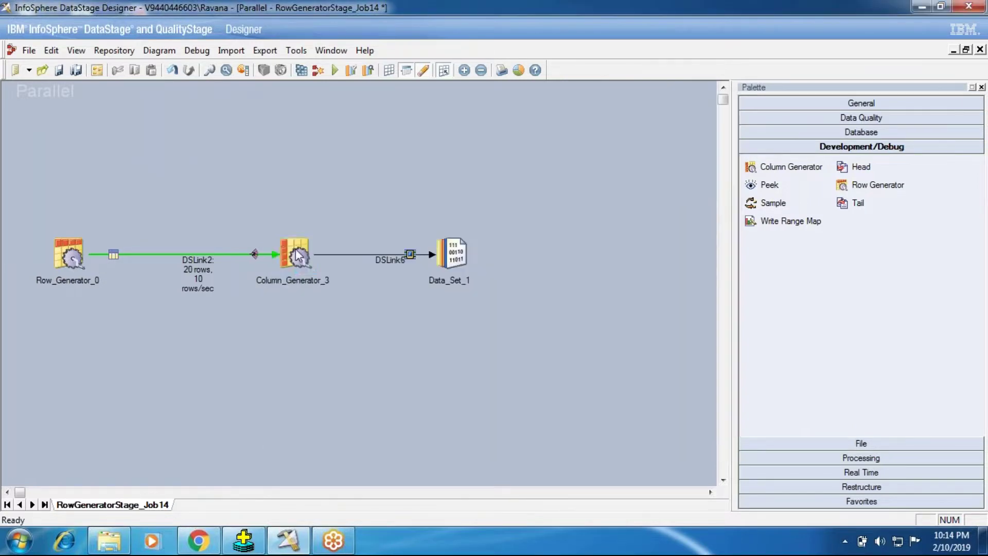
Open the Column Generator stage and examine its input partitioning, input columns, output mapping and stage properties.
double_click(296, 255)
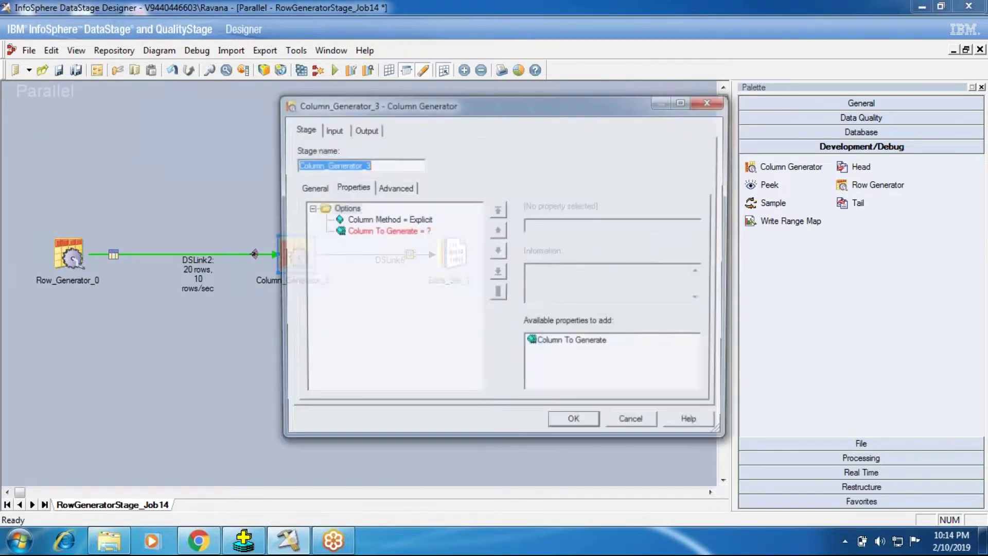
click(344, 130)
click(363, 129)
drag(384, 297, 381, 327)
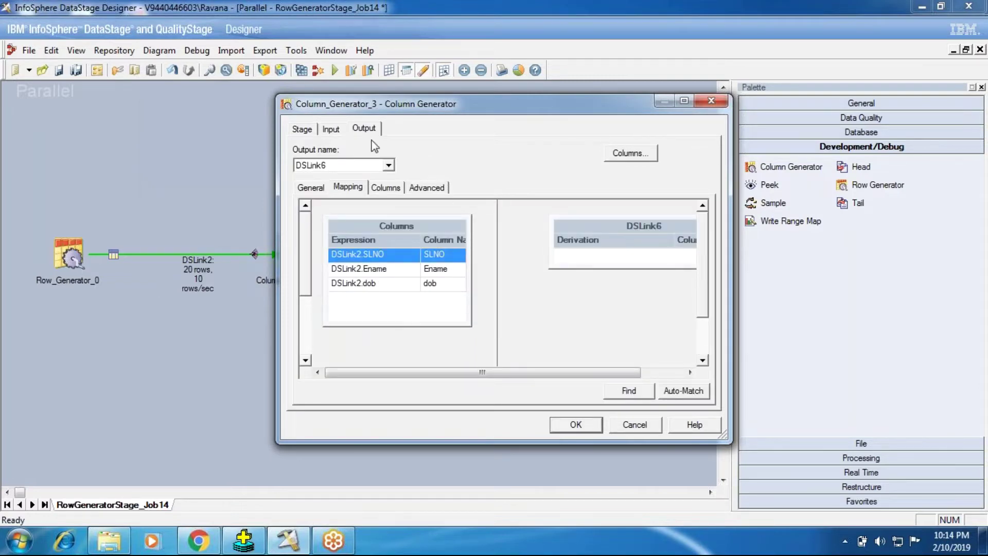
click(332, 130)
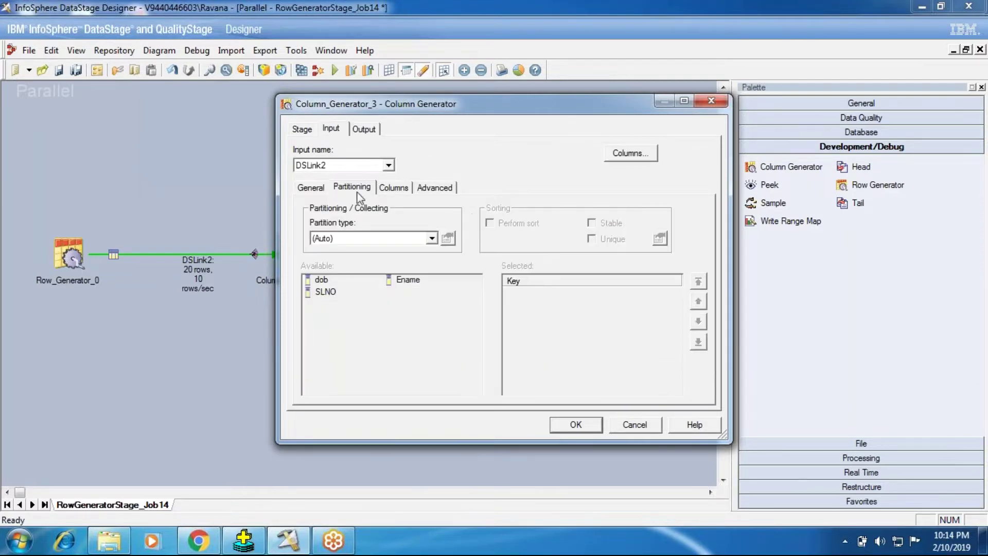
click(395, 187)
click(364, 128)
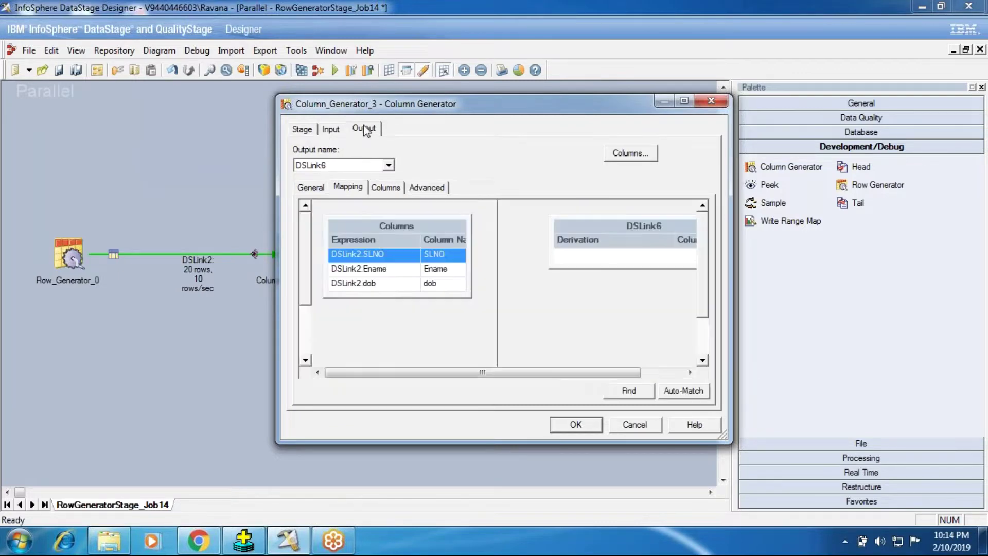
click(304, 128)
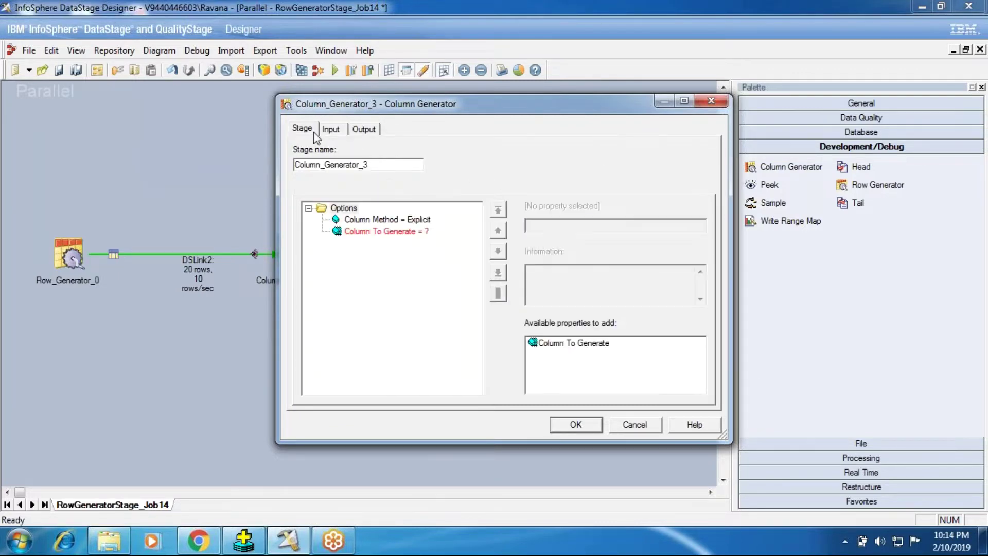
Try the Schema File column method and restore the setting to Explicit.
click(386, 220)
click(574, 227)
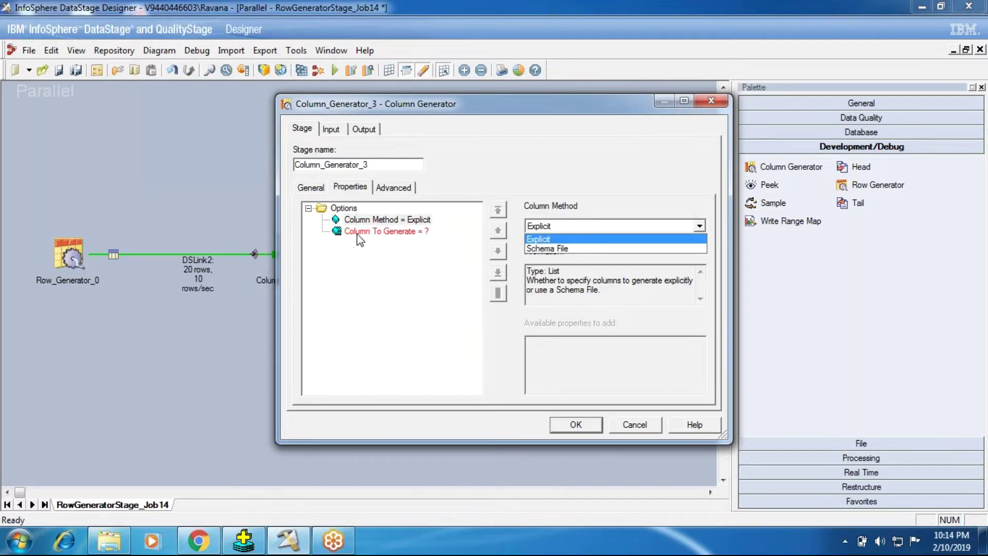
click(561, 238)
click(559, 230)
click(561, 240)
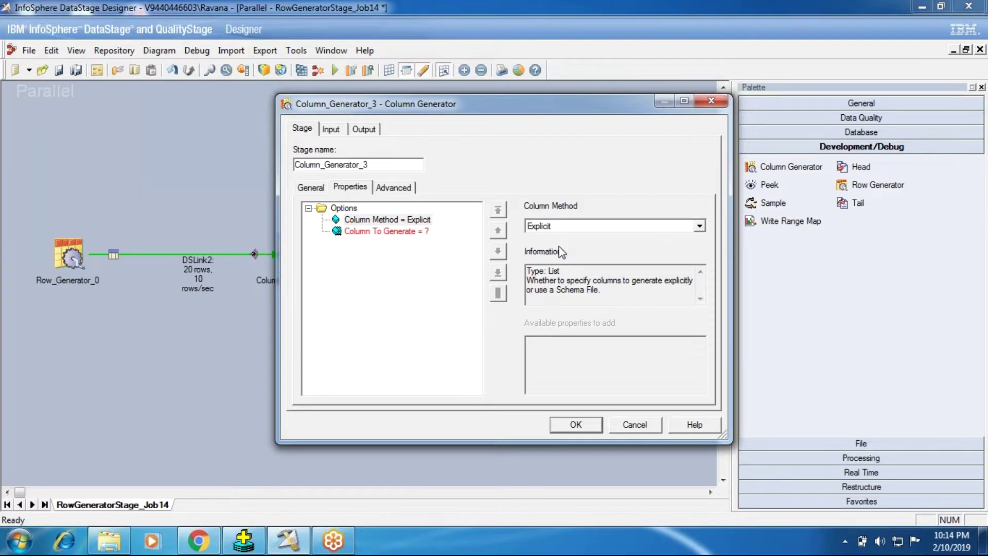
key(Down)
click(363, 222)
click(542, 229)
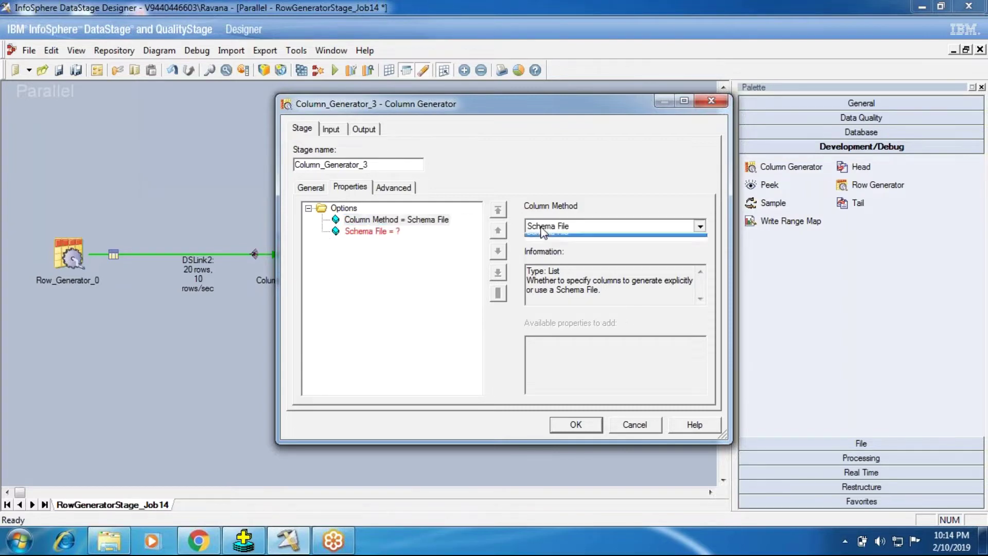
click(546, 243)
Set the Column To Generate property of the Column Generator stage to Salary.
click(421, 232)
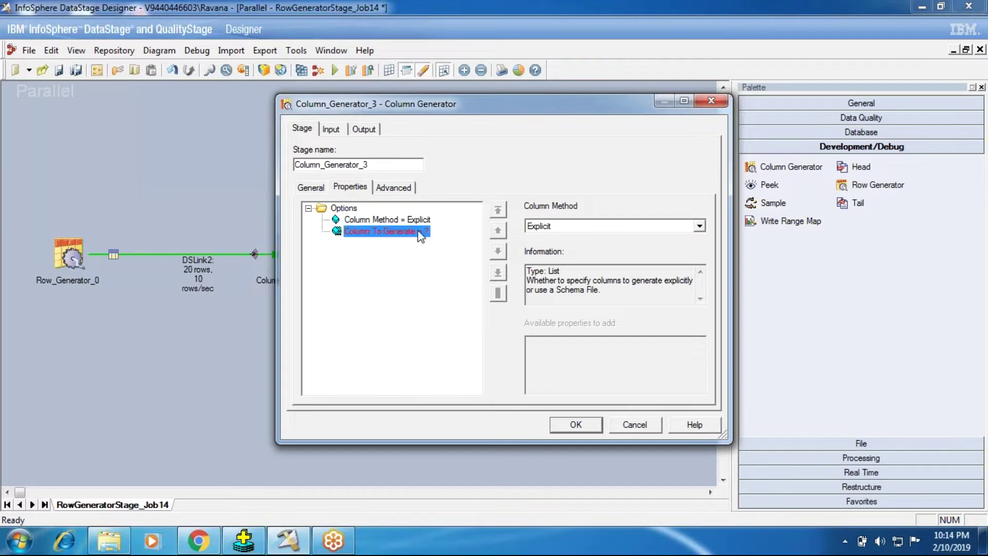
click(602, 227)
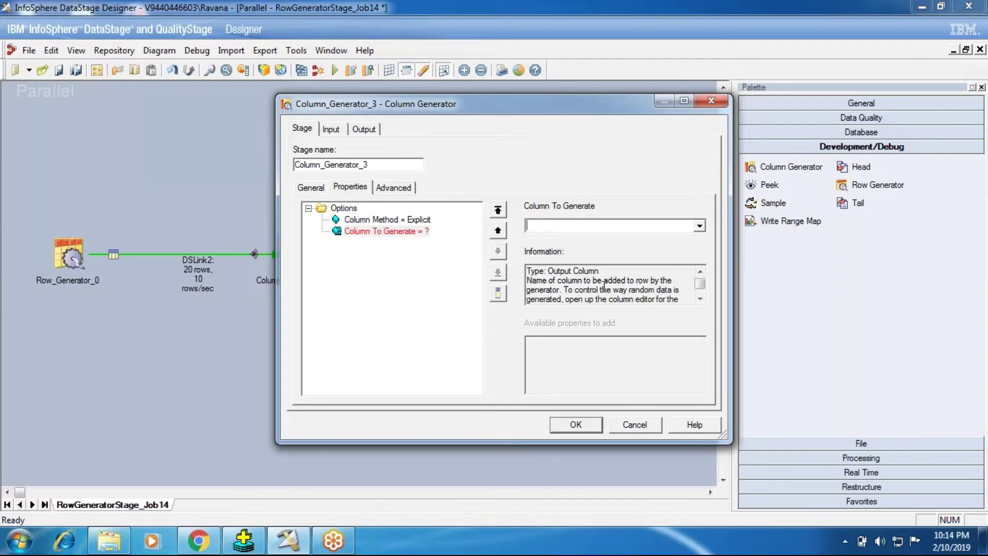
text(R)
key(BackSpace)
text(S)
key(BackSpace)
text(S)
key(BackSpace)
text(Salary)
click(379, 221)
Review the Column Generator's input columns, output mapping and output columns, and check the Column Method and Column To Generate properties.
click(330, 130)
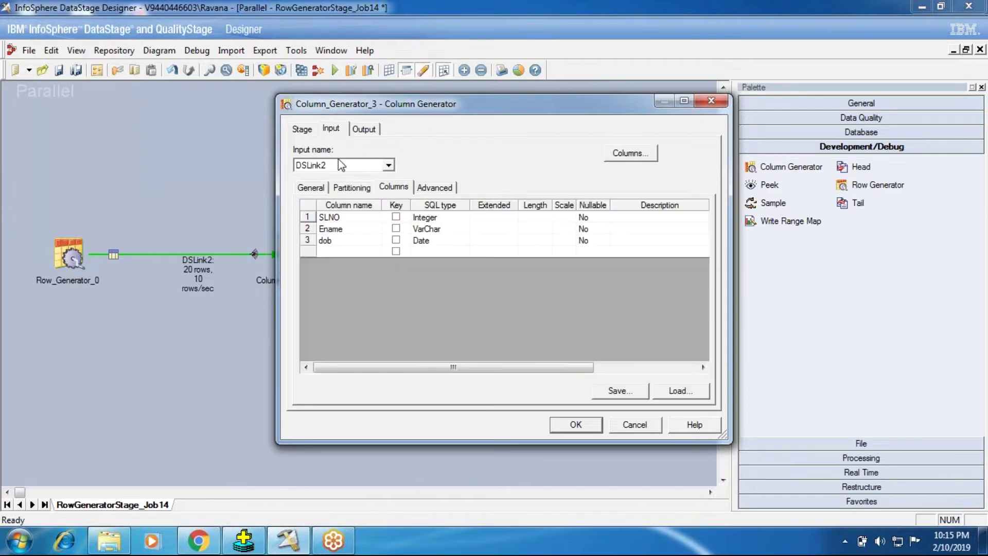
click(362, 130)
drag(397, 311, 394, 342)
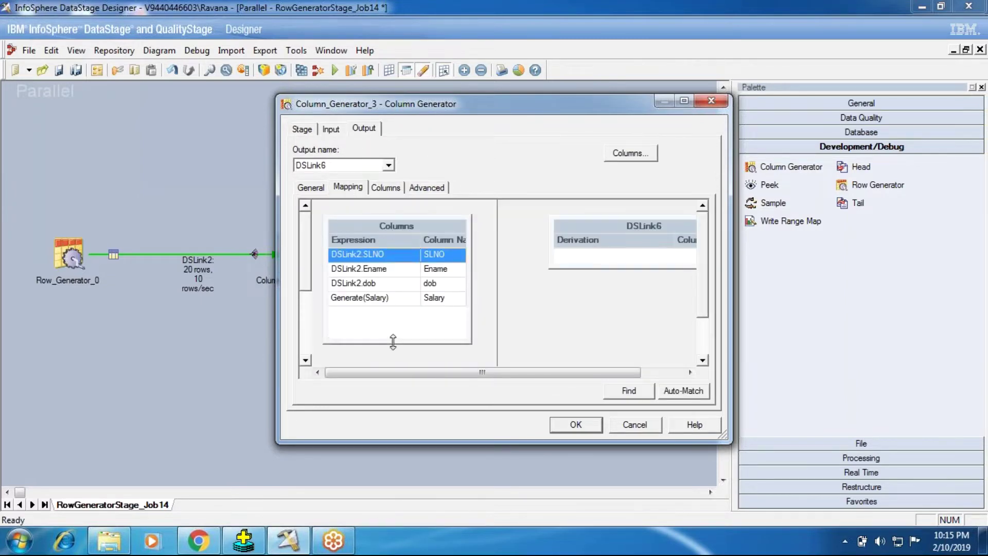
click(357, 299)
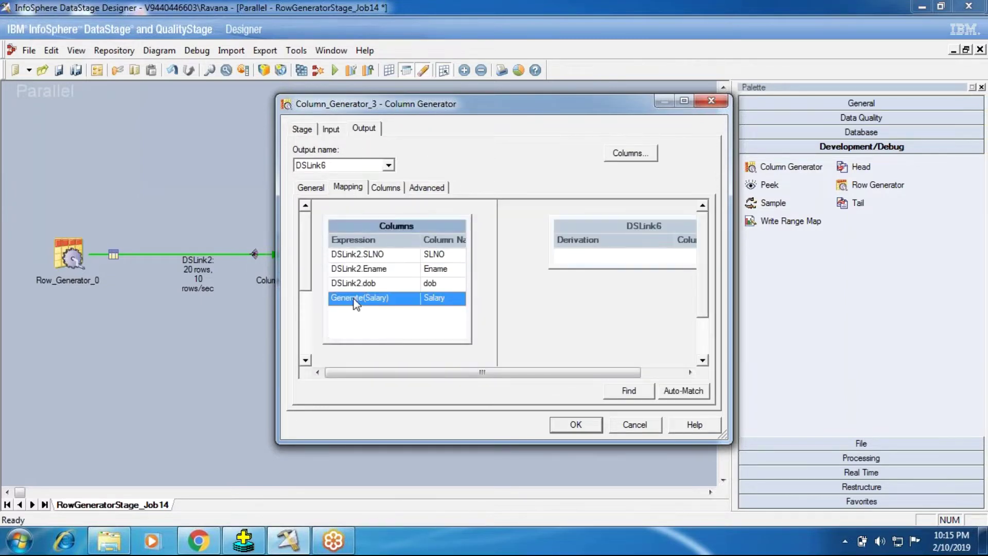
click(386, 188)
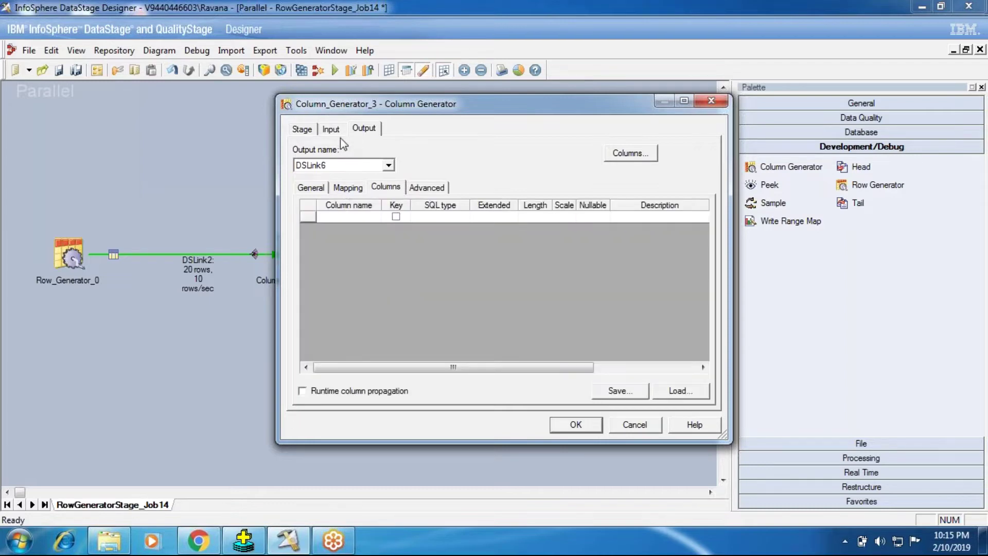
click(331, 130)
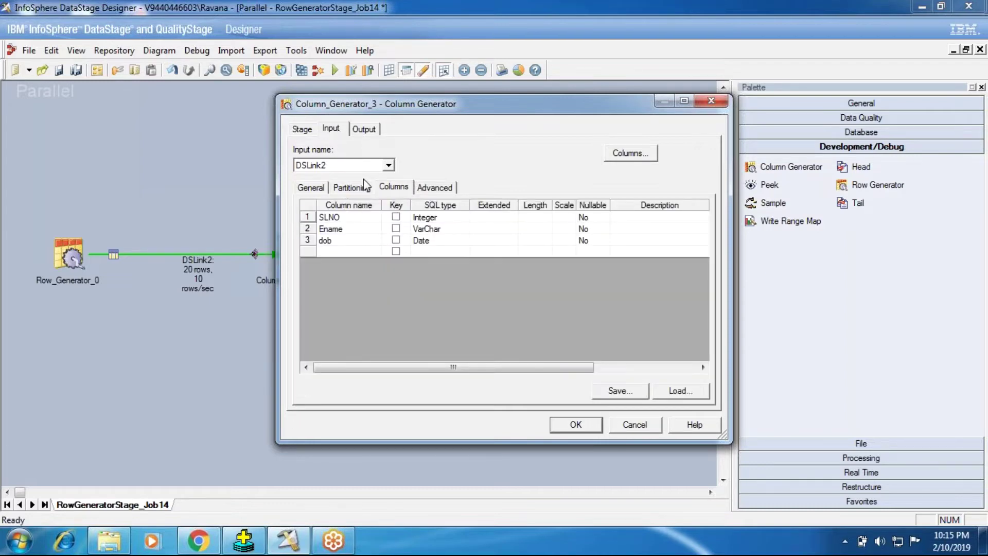
click(308, 129)
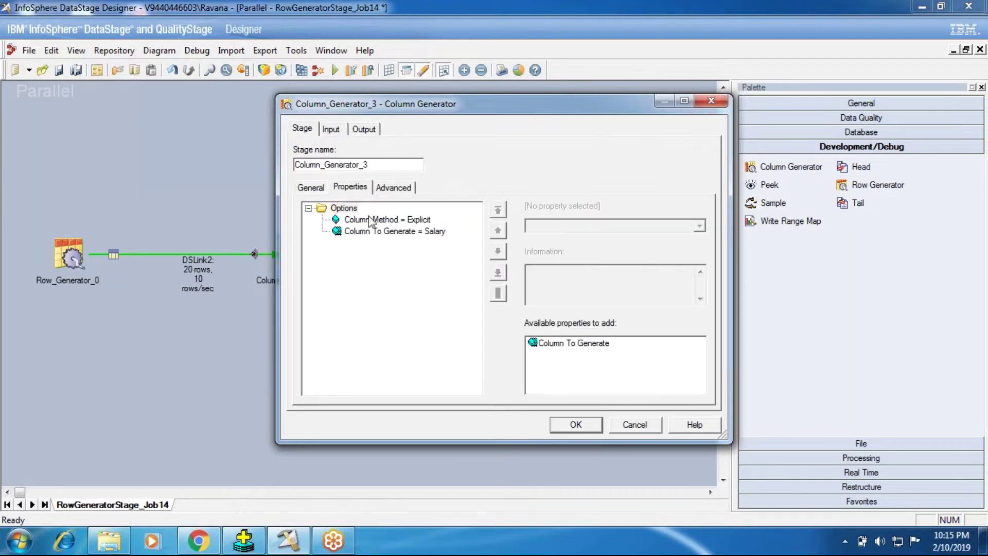
click(390, 233)
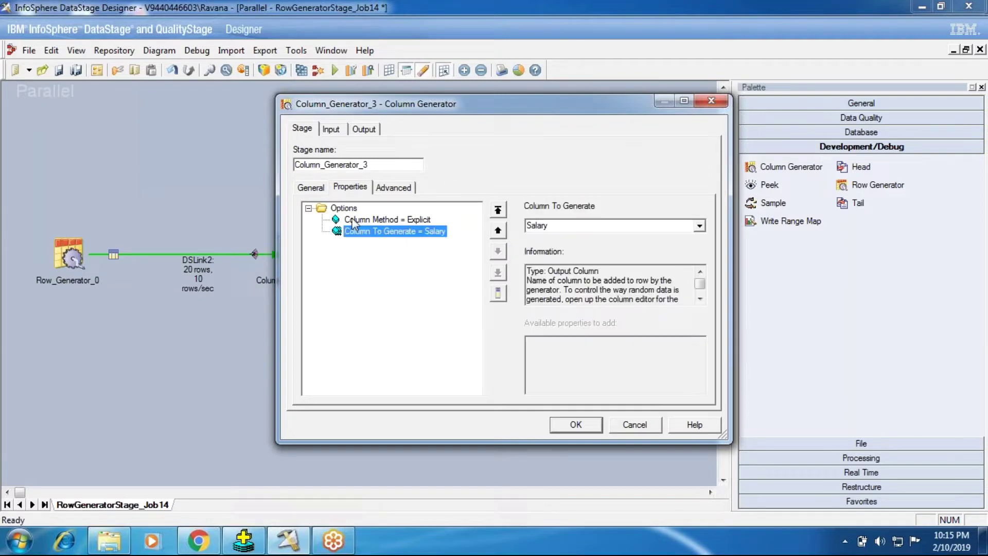
click(391, 219)
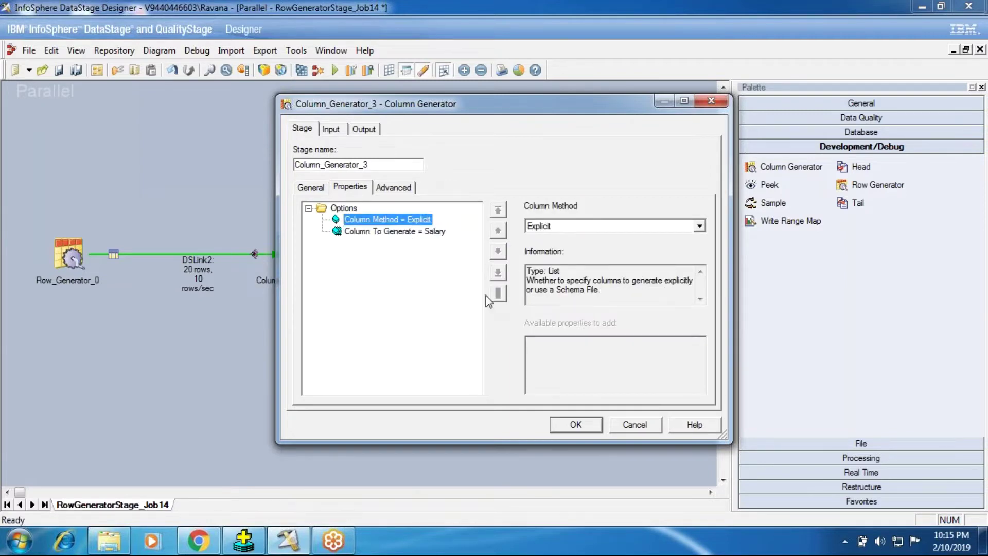
click(344, 209)
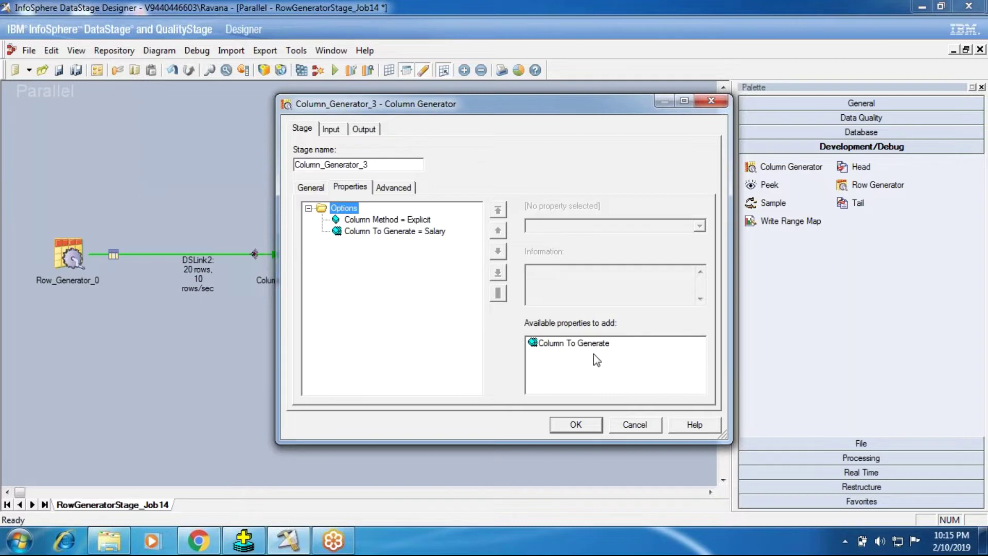
click(392, 233)
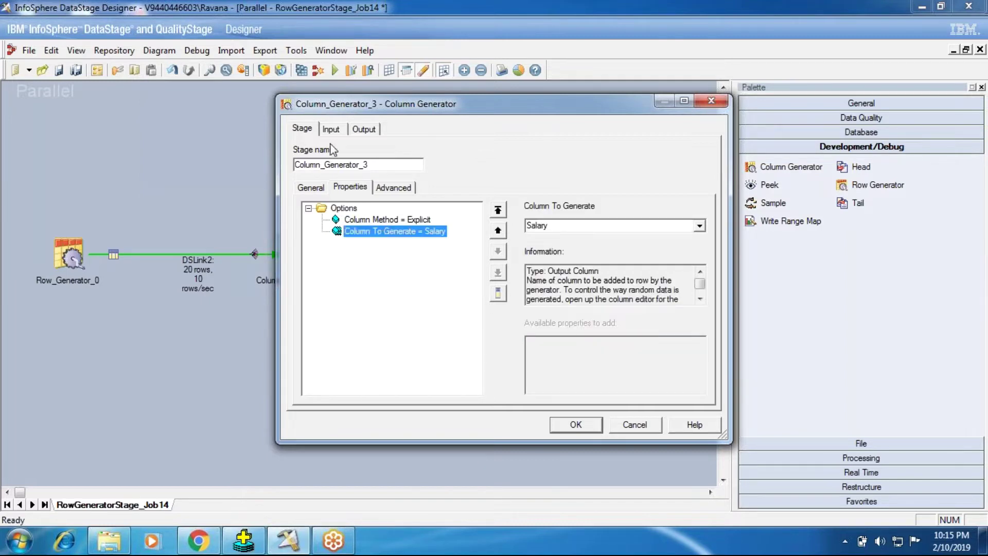
click(332, 129)
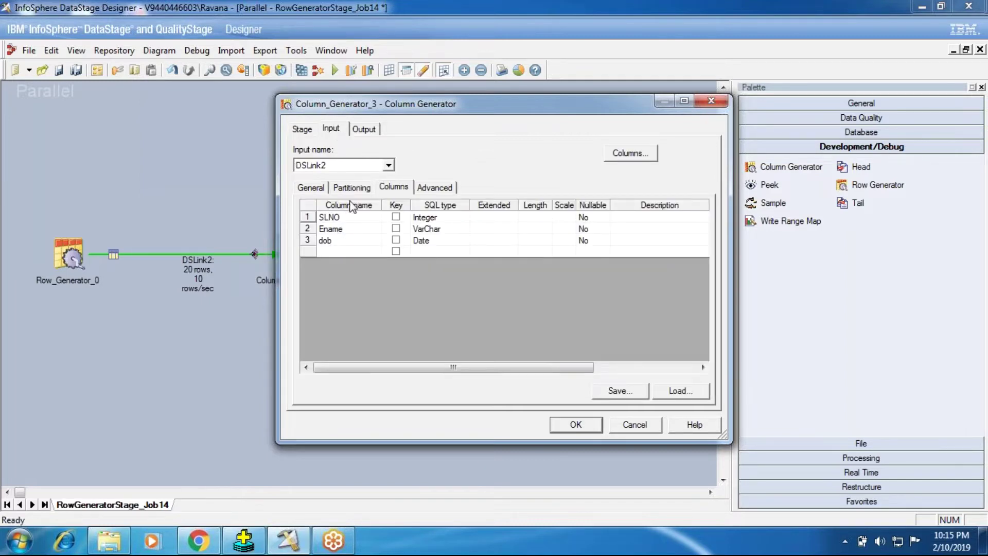
click(341, 248)
Map the SLNO, Ename, dob and generated Salary columns to the output link DSLink6.
click(355, 132)
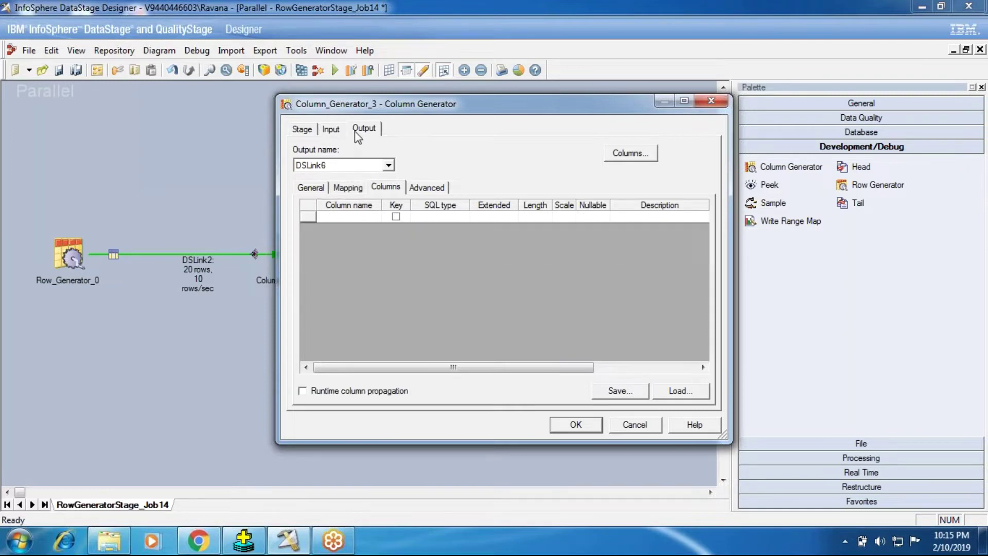
click(355, 191)
drag(394, 226, 589, 262)
Open the column metadata of Salary from the output columns of the Column Generator.
click(385, 187)
click(311, 251)
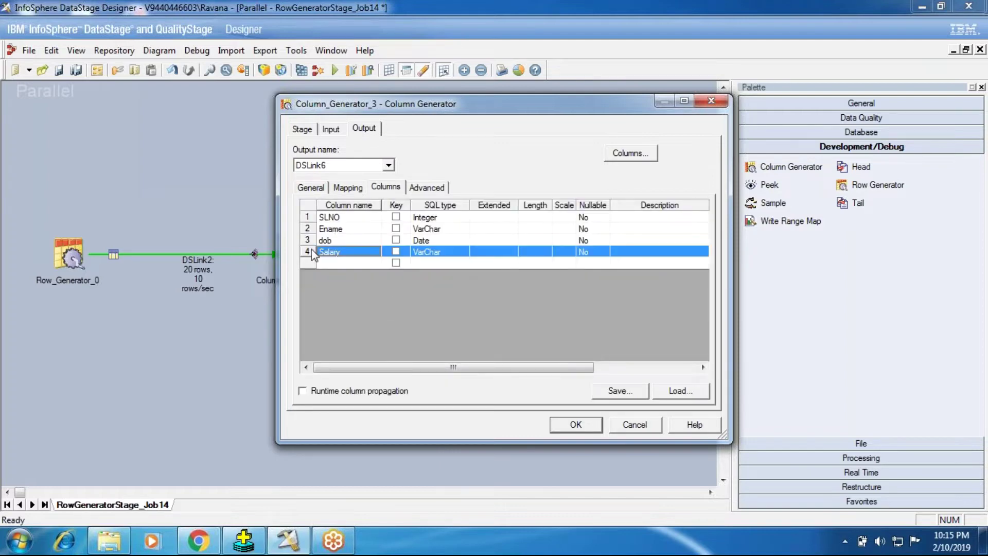
double_click(311, 251)
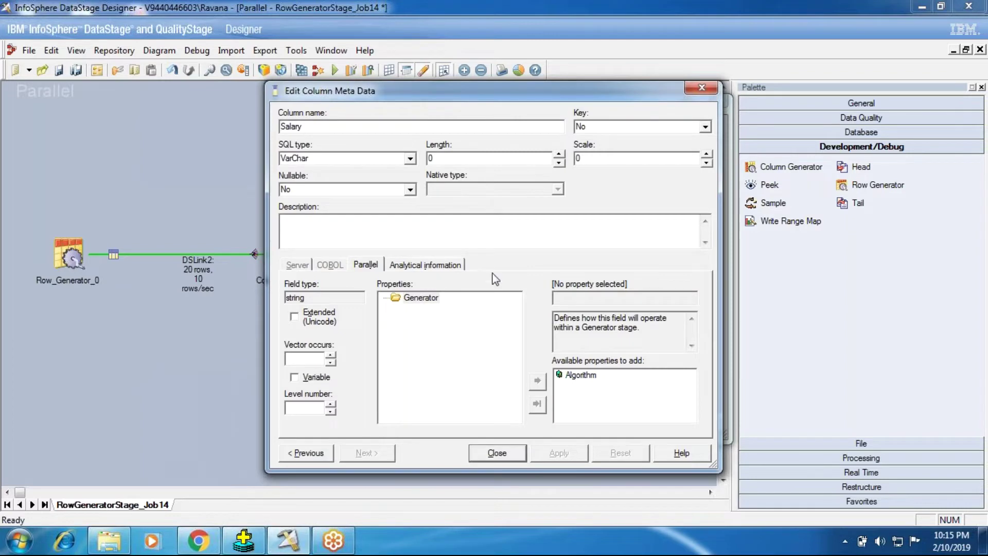
Try adding the Algorithm generator property to the VarChar Salary column and look over its algorithm choices.
double_click(580, 374)
double_click(566, 376)
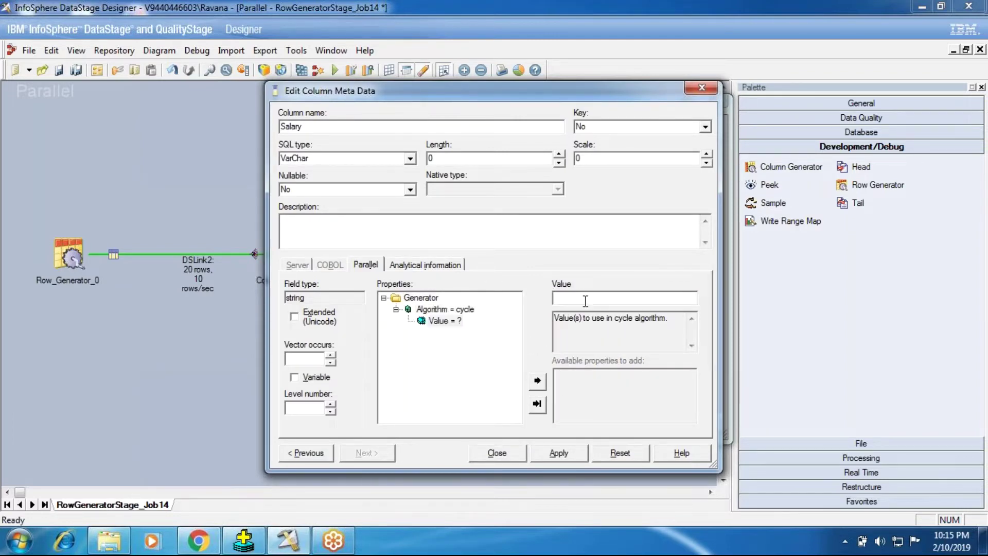
click(444, 310)
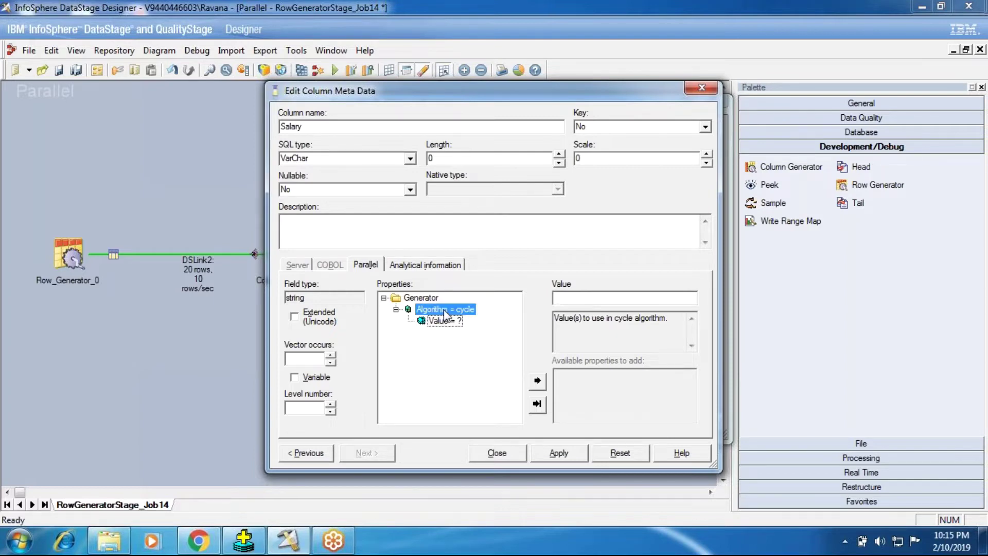
click(323, 160)
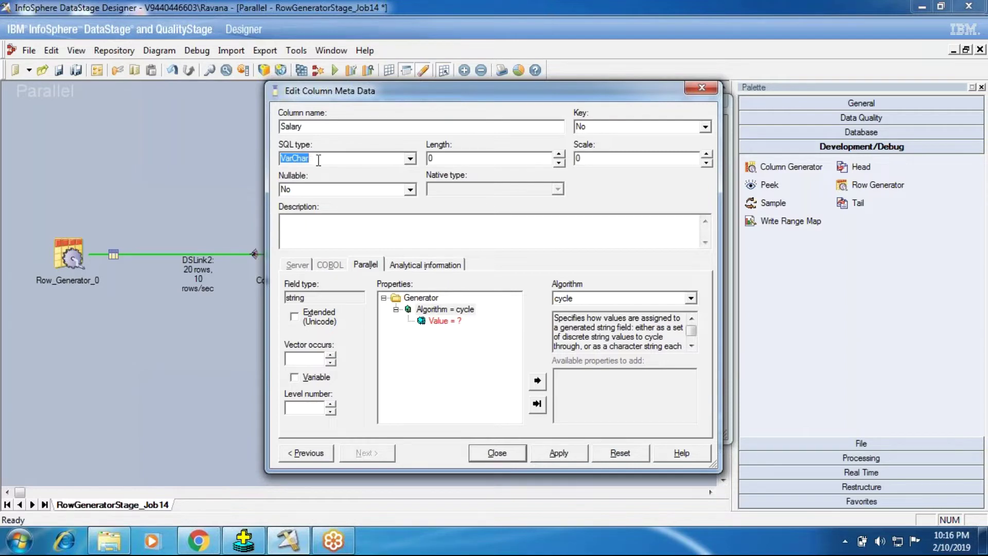
click(422, 302)
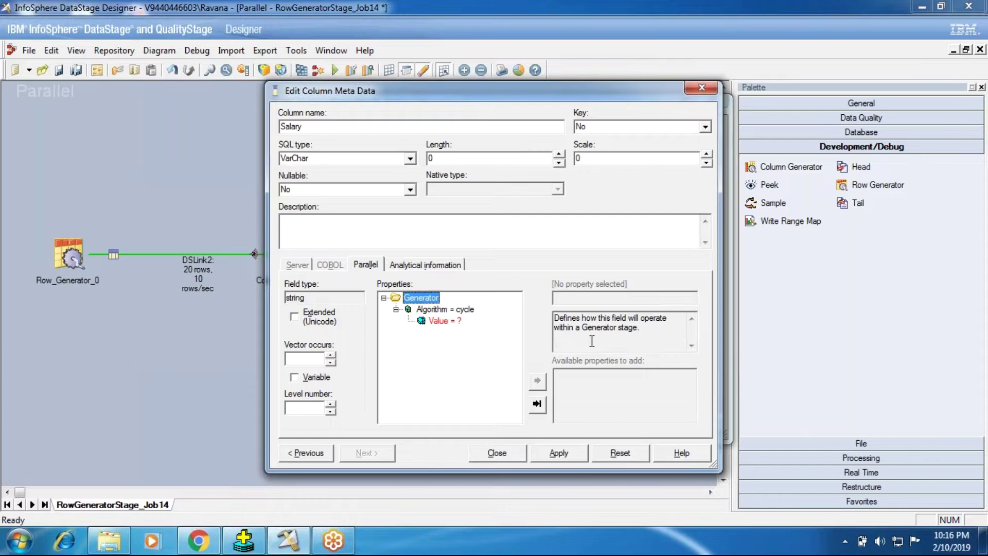
click(456, 308)
click(583, 299)
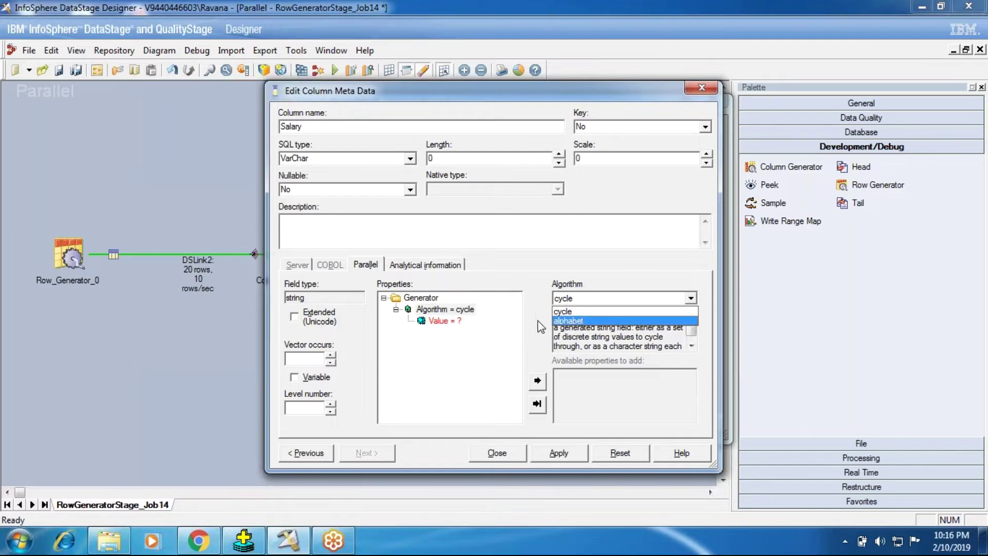
click(442, 380)
Change the SQL type of the Salary column to Integer.
click(338, 161)
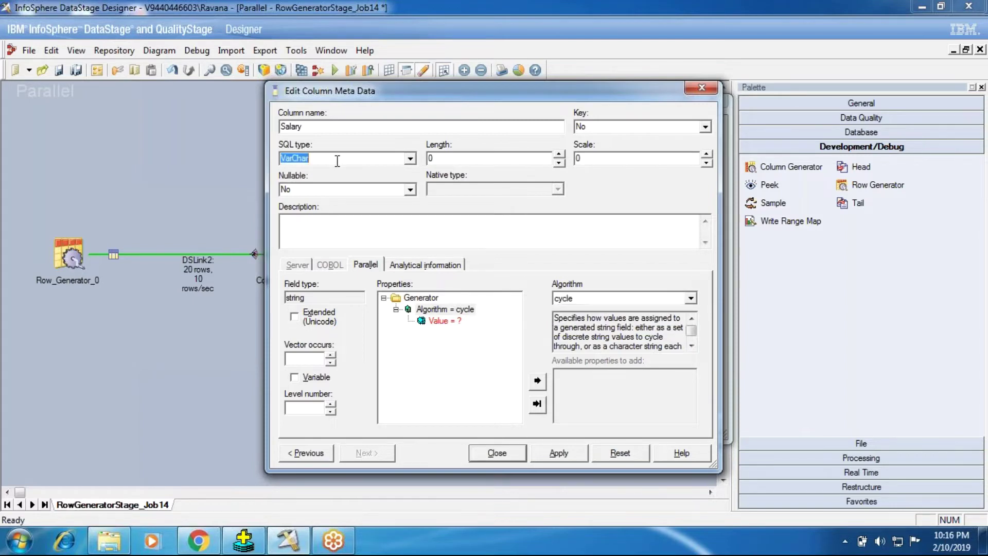
text(Integer)
click(410, 158)
click(351, 175)
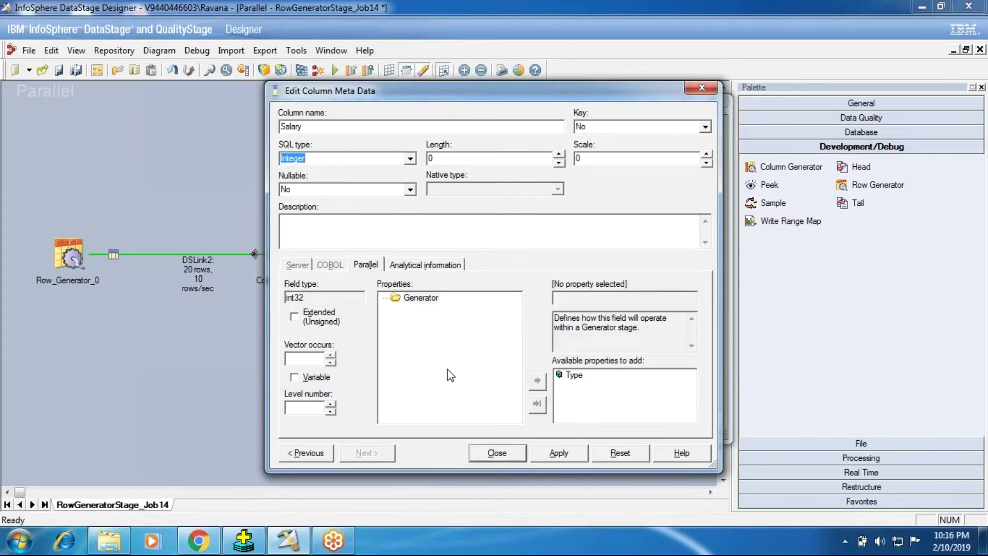
Add the generator property Type with cycle to the Salary column, including its Increment, Initial value and Limit sub-properties.
click(575, 376)
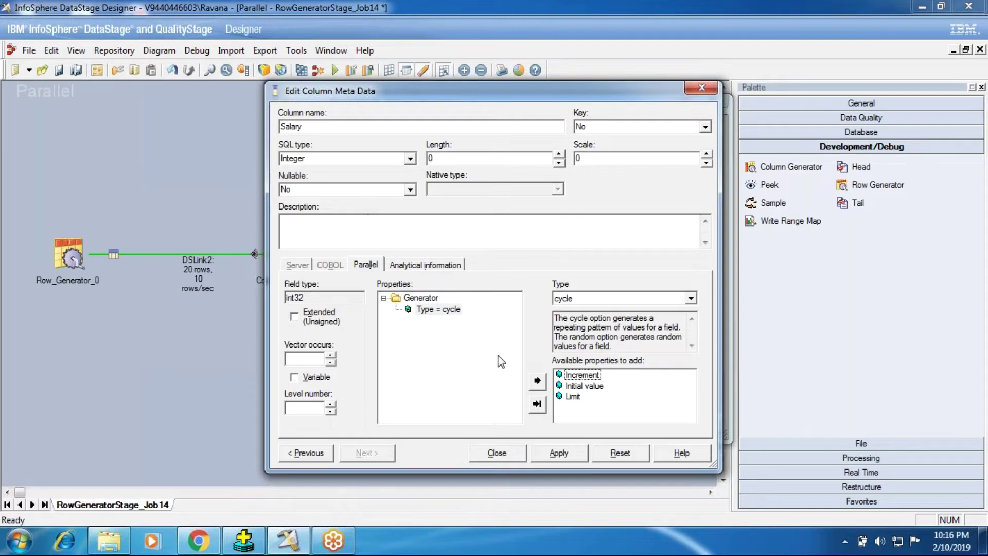
click(598, 376)
click(443, 310)
click(577, 376)
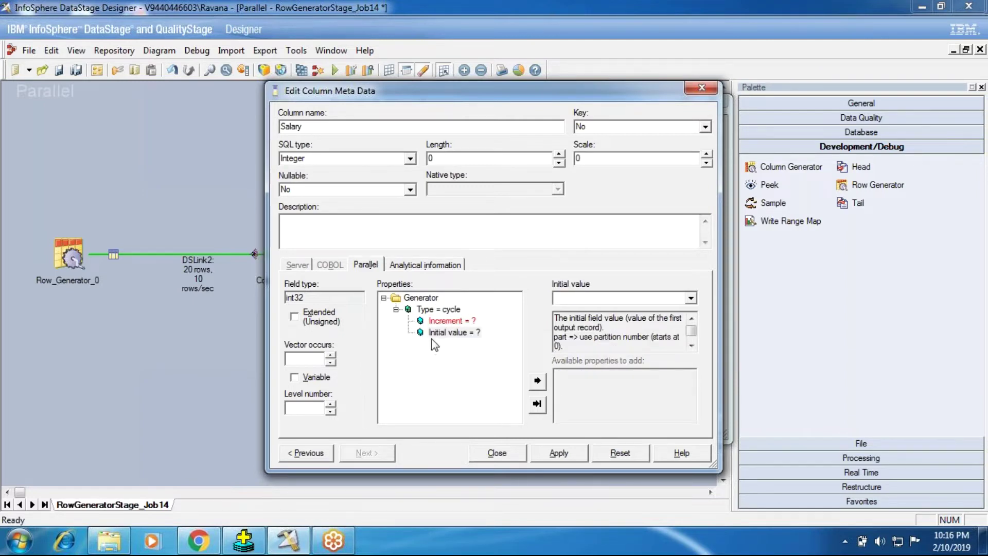
click(441, 309)
click(572, 377)
Set the Salary generator's increment to 100, initial value to 10000 and limit to 50000, and apply the column metadata.
click(452, 321)
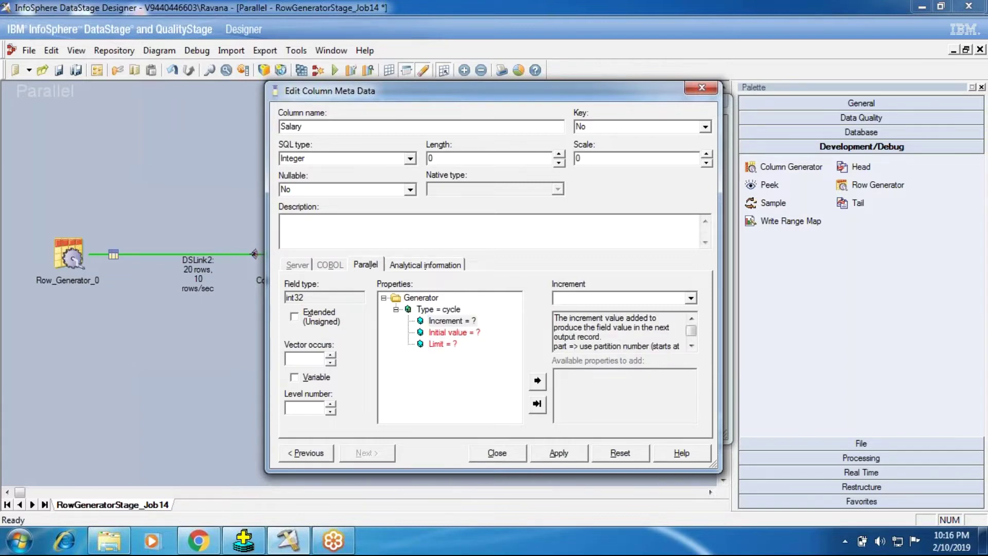
text(100)
click(448, 333)
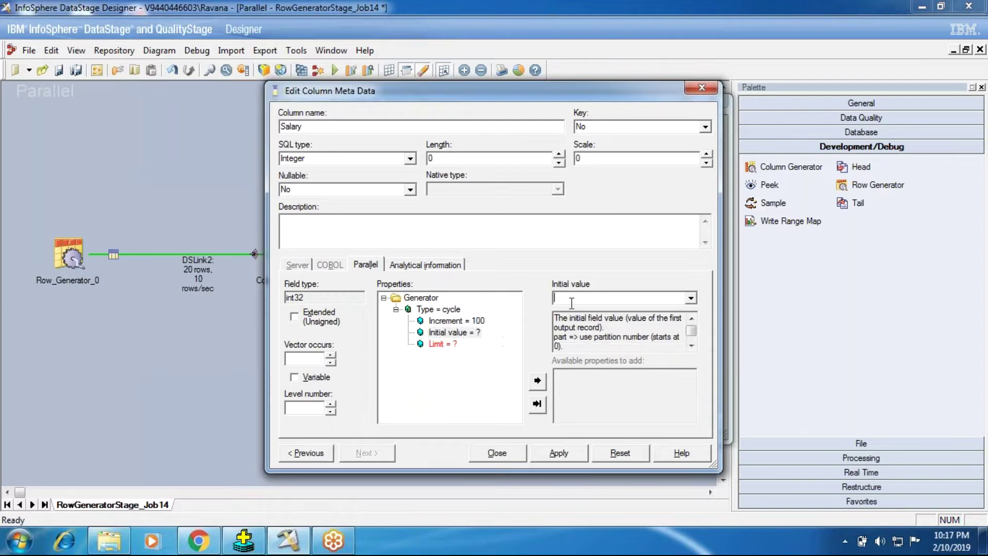
text(10000)
click(444, 352)
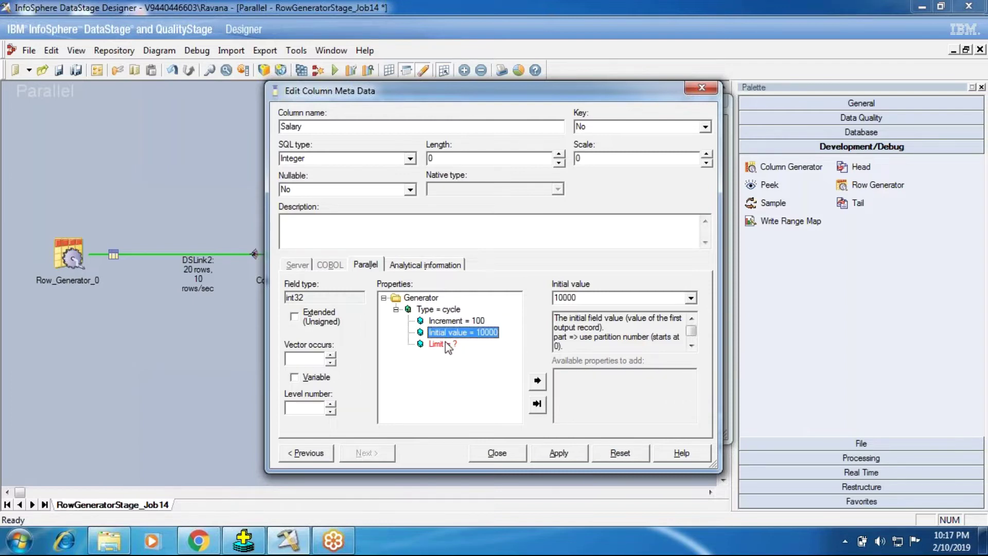
click(445, 342)
click(578, 302)
text(500)
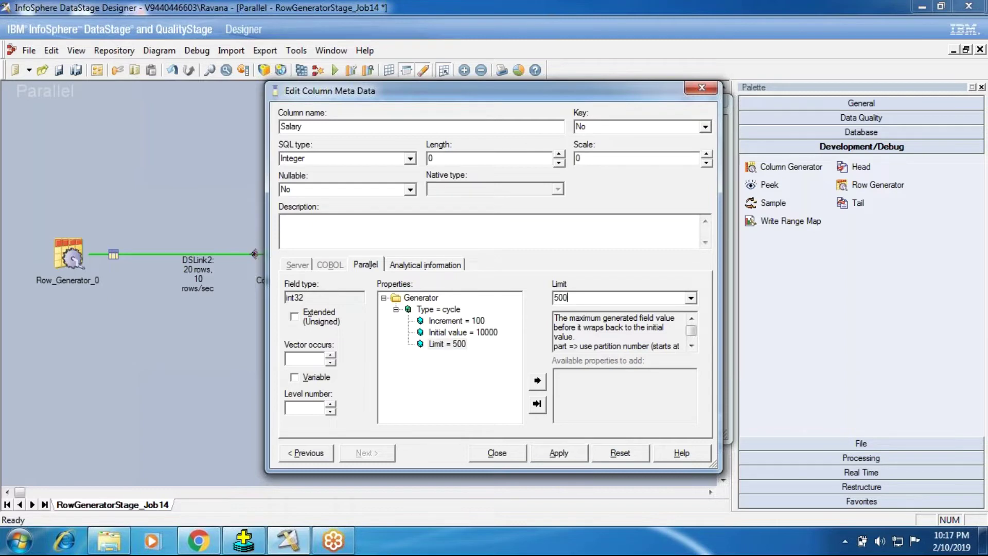
text(00)
click(566, 455)
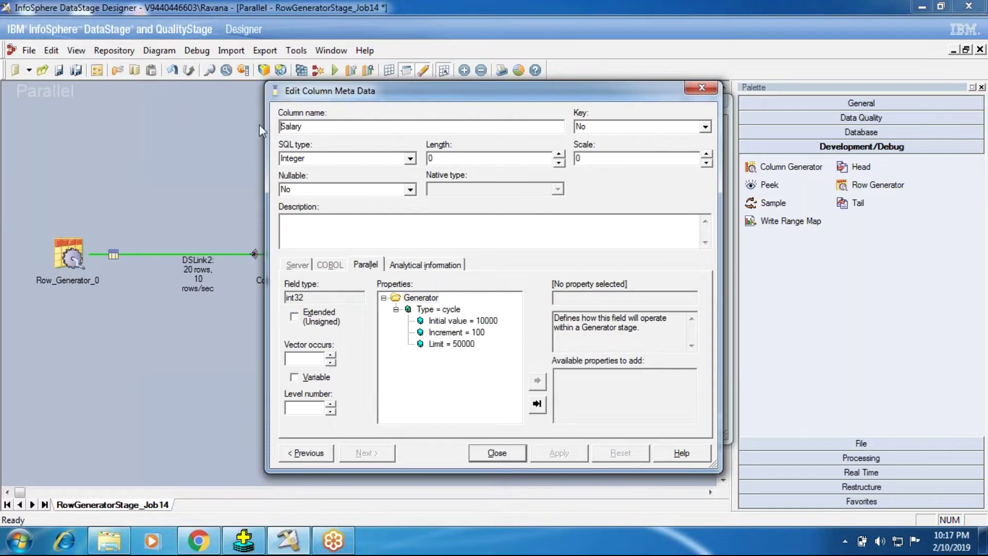
click(496, 453)
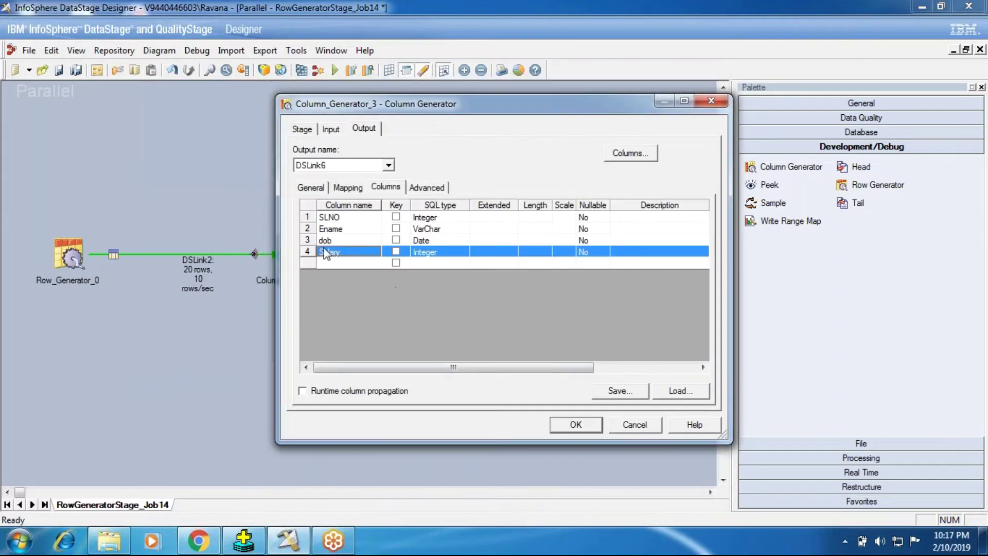
Check the Column Generator's output mapping and stage properties, and accept the stage settings.
click(348, 187)
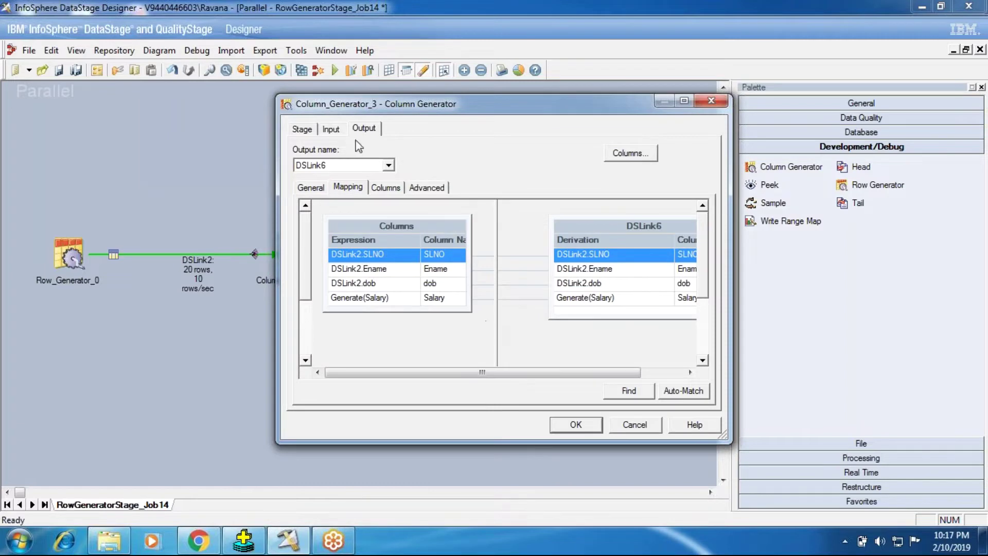
click(307, 129)
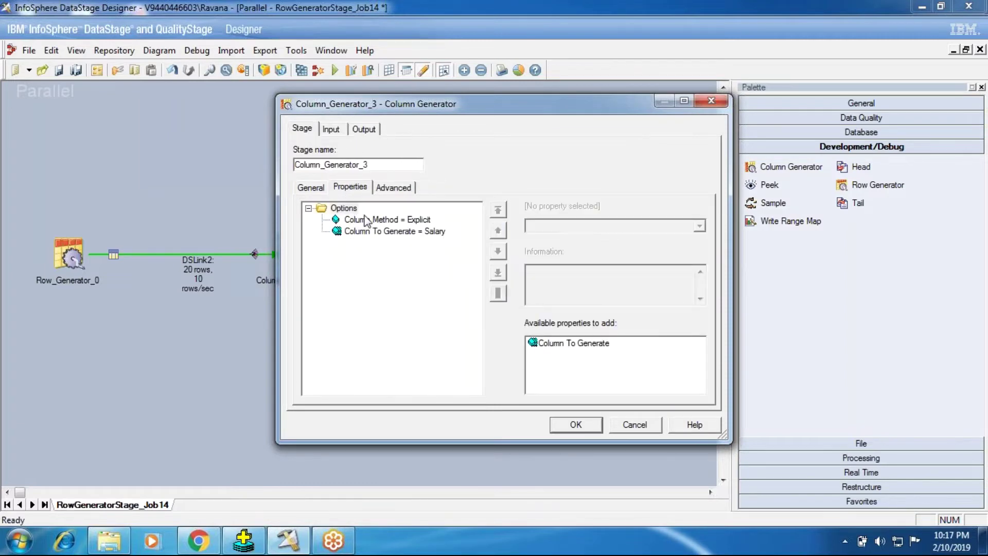
click(554, 428)
Set the Number Of Records of the Row Generator stage to 100.
key(Return)
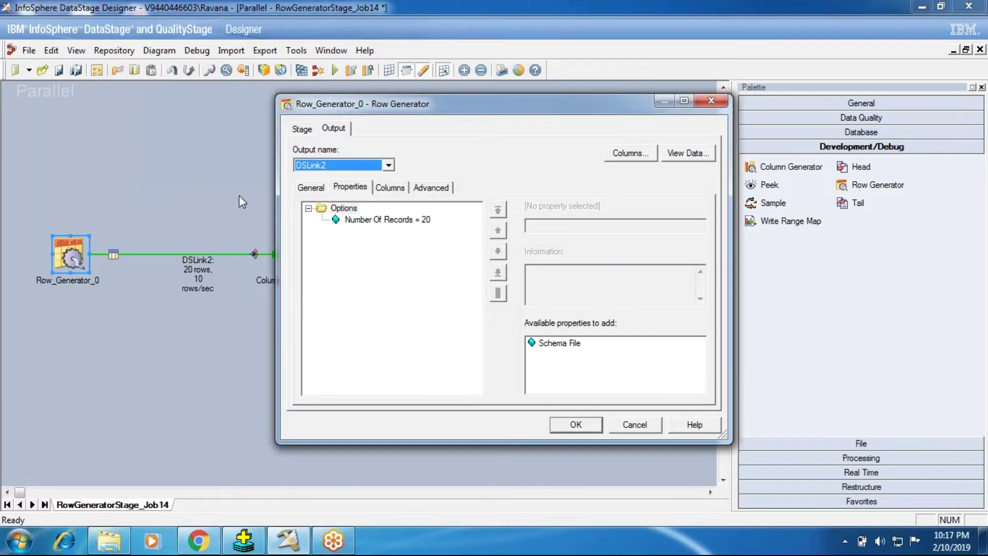
click(344, 207)
click(386, 219)
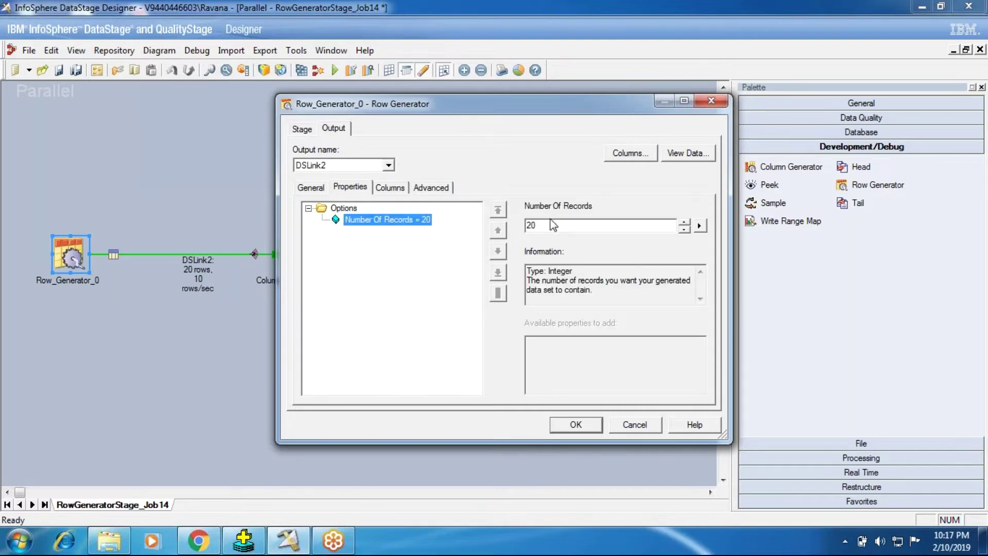
double_click(552, 220)
text(41)
key(BackSpace)
key(BackSpace)
text(100)
click(576, 430)
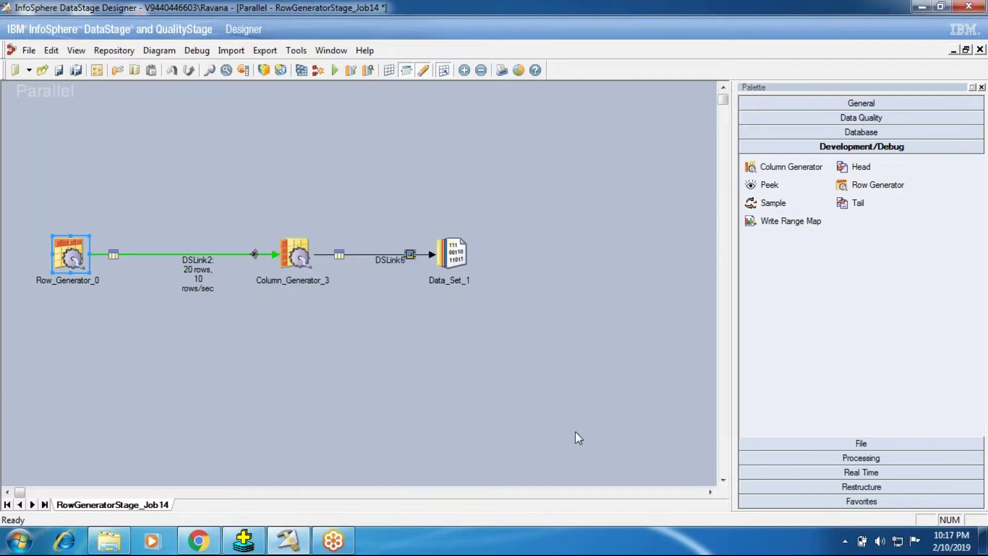
Review the Column Generator's Column To Generate property, input columns, output mapping and output columns.
double_click(294, 257)
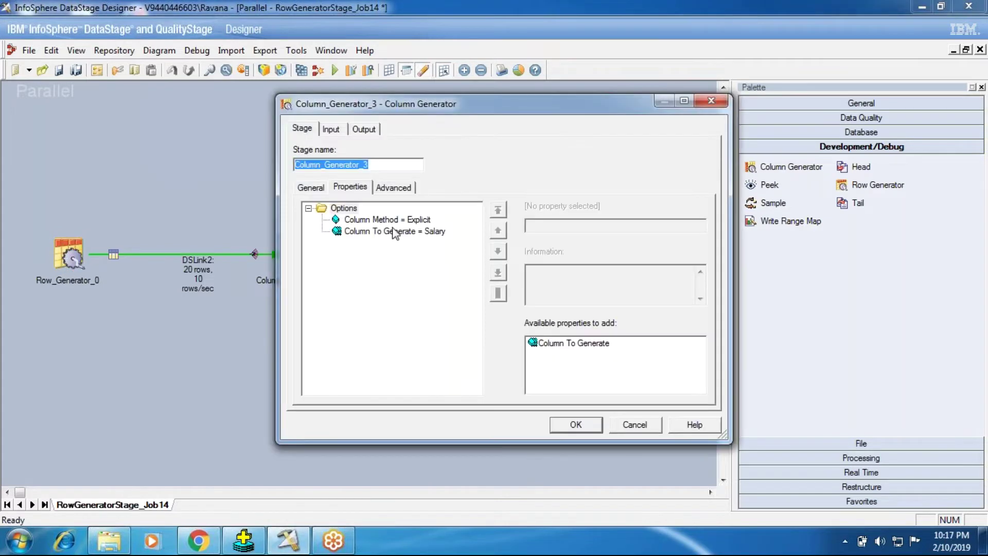
click(392, 231)
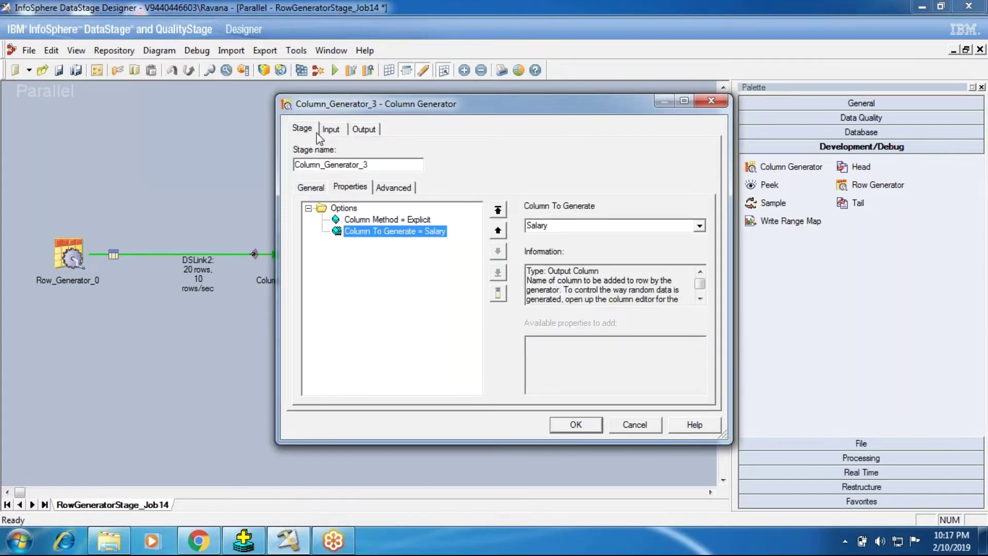
click(330, 129)
click(394, 187)
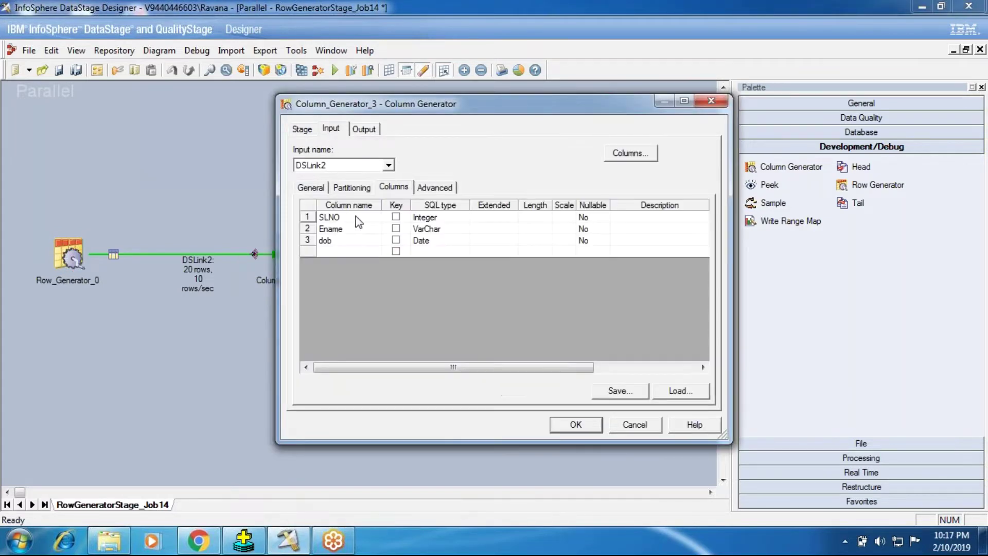
click(361, 130)
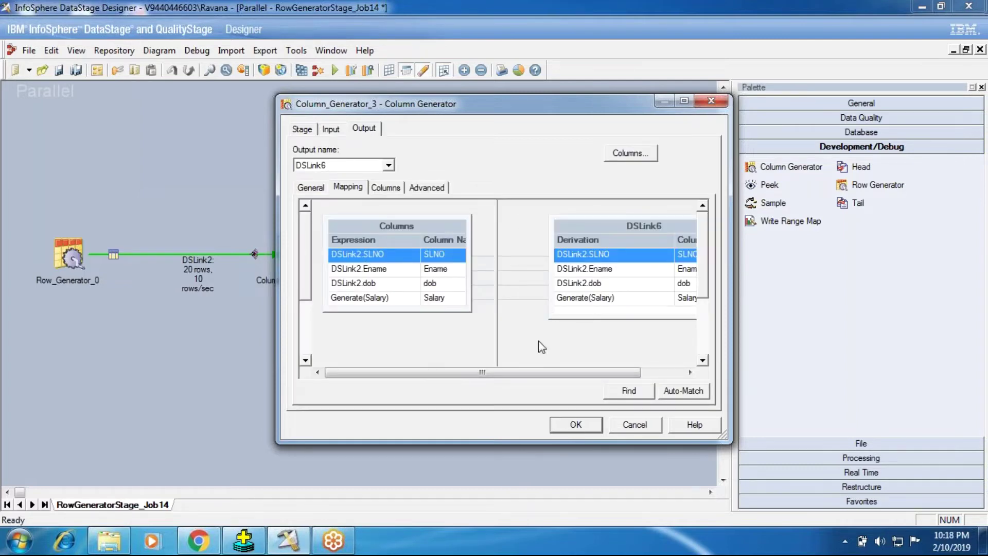
click(384, 187)
click(576, 424)
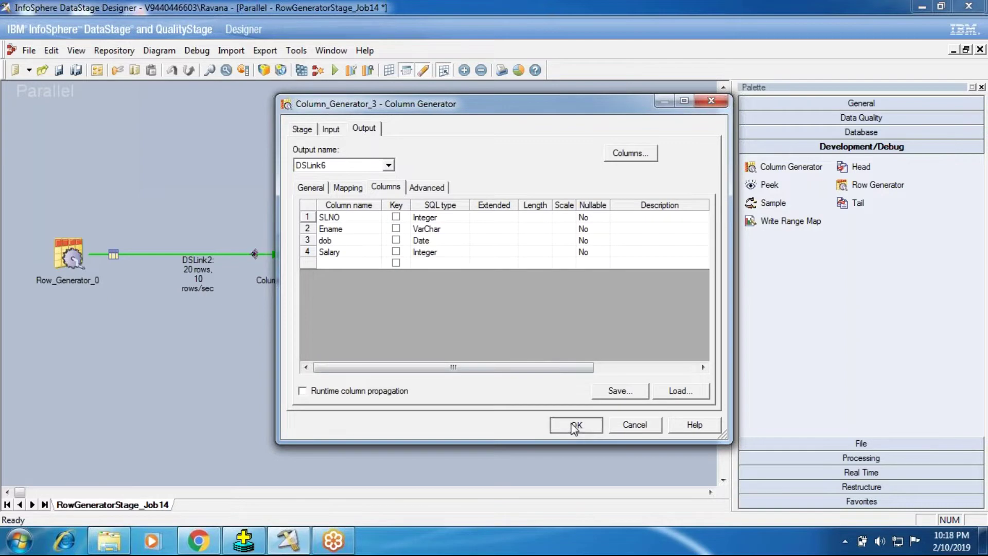
Set the target file of the Data Set stage to DevDebugStages.ds.
double_click(460, 257)
click(73, 120)
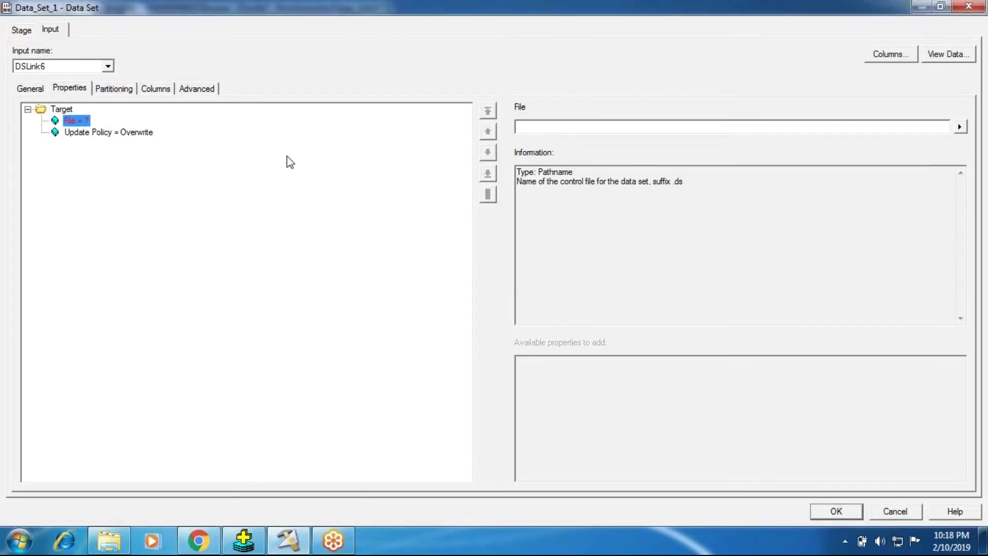
click(519, 126)
text(DevDebug)
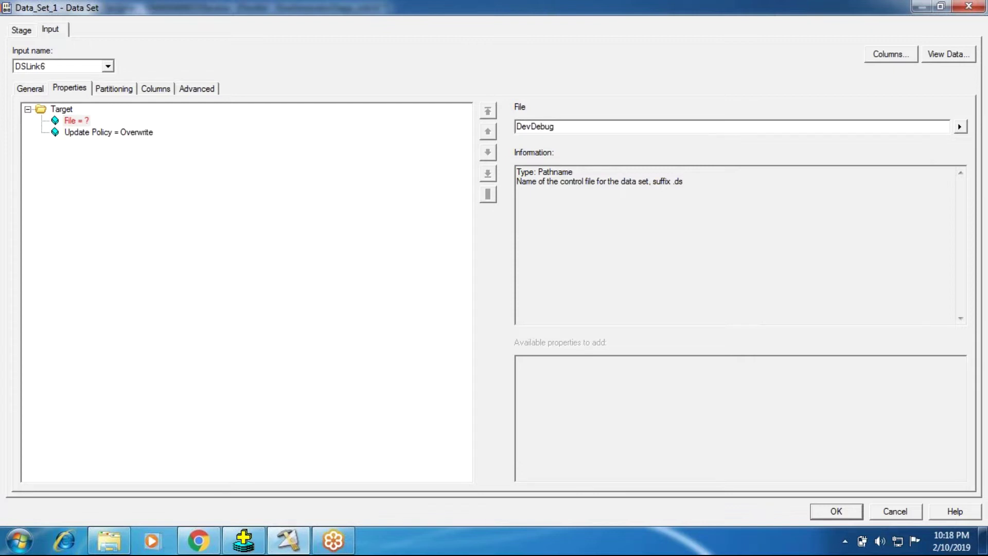
text(Stages.ds)
key(Return)
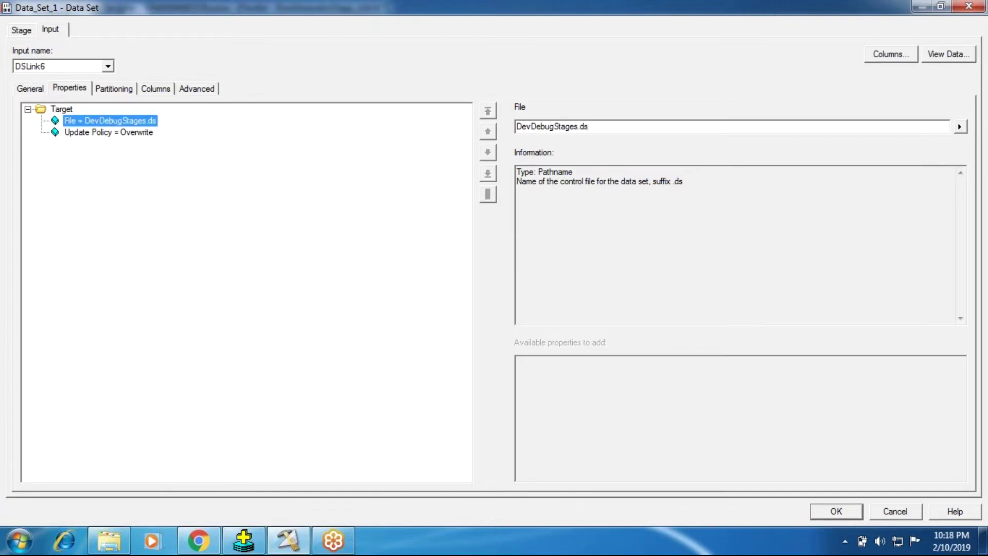
click(823, 516)
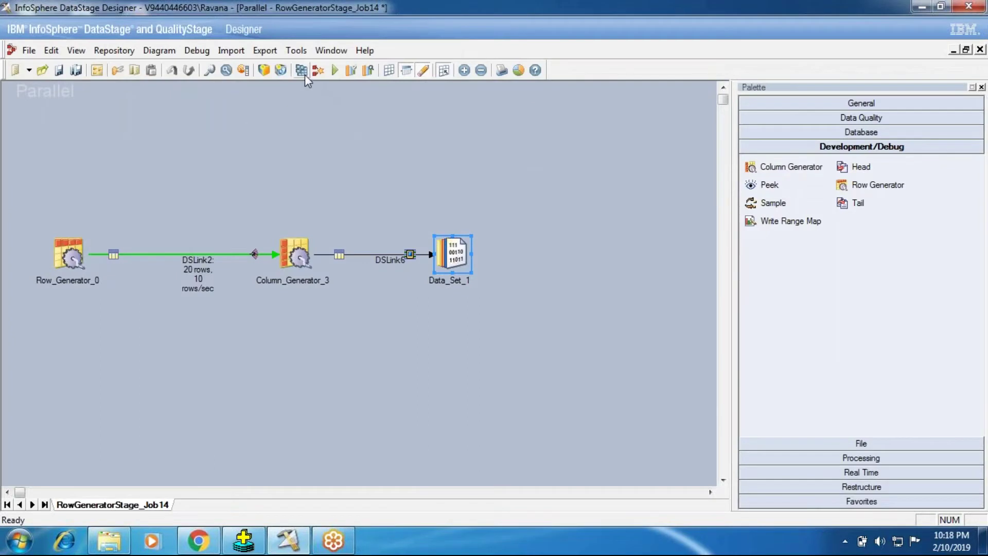
Save and compile the job RowGeneratorStage_Job14, and run it.
click(304, 73)
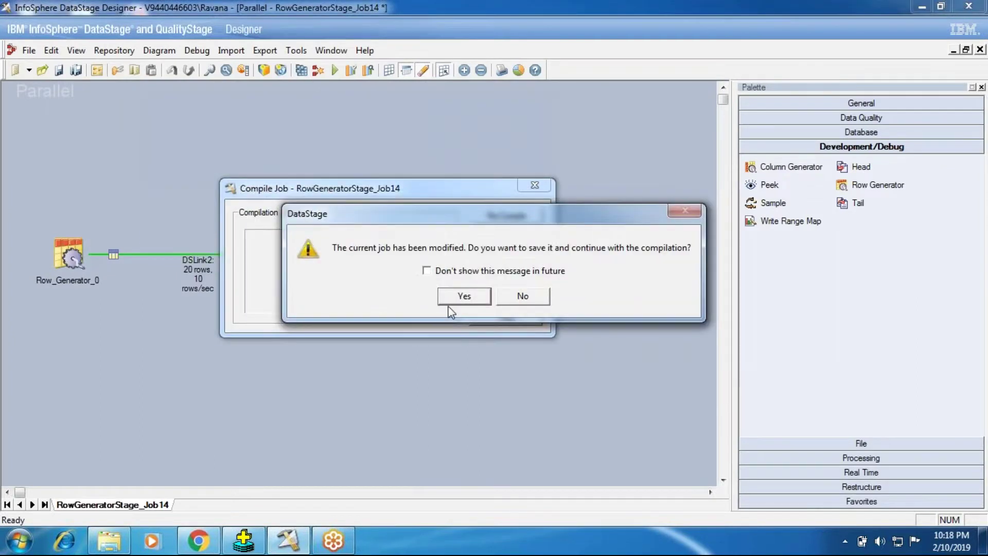
click(458, 301)
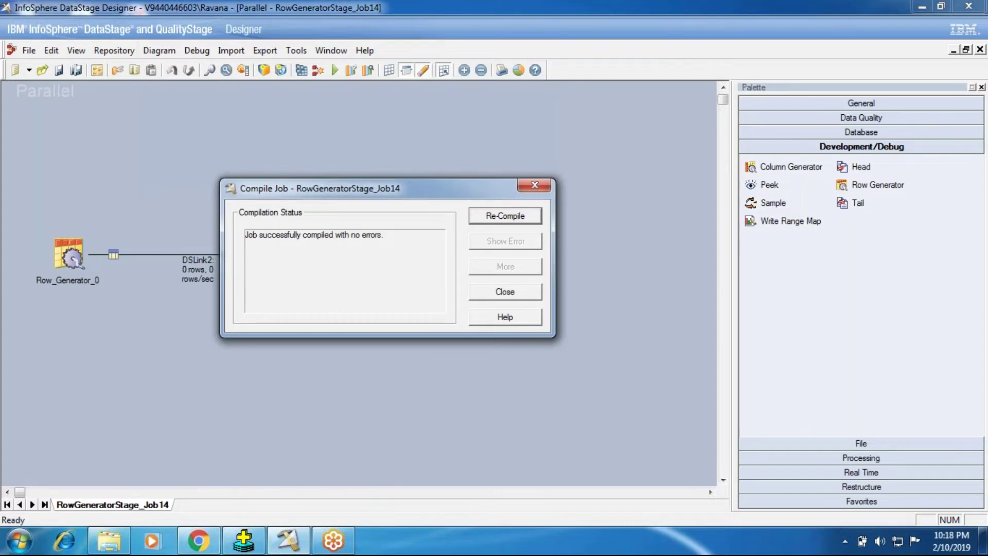
click(480, 289)
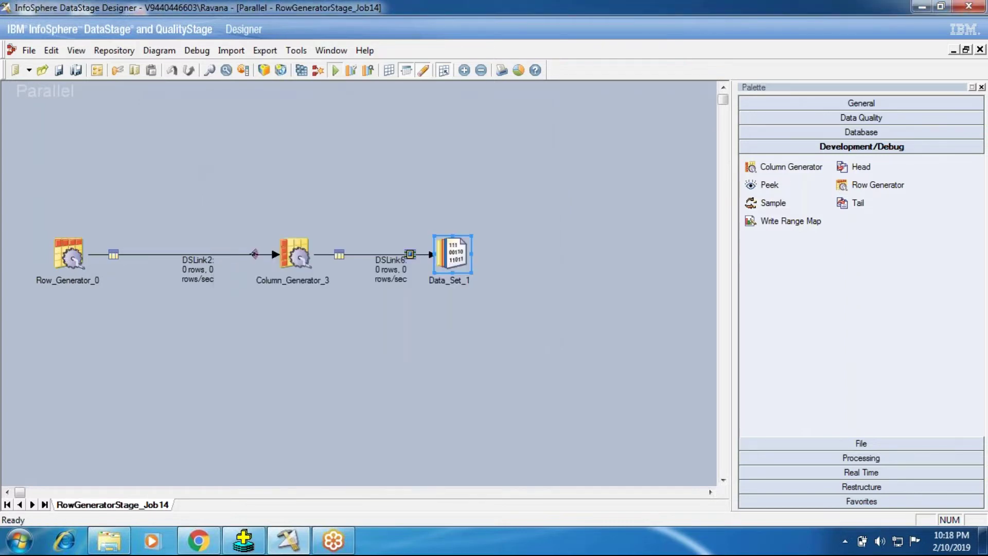
key(ctrl+F5)
click(202, 306)
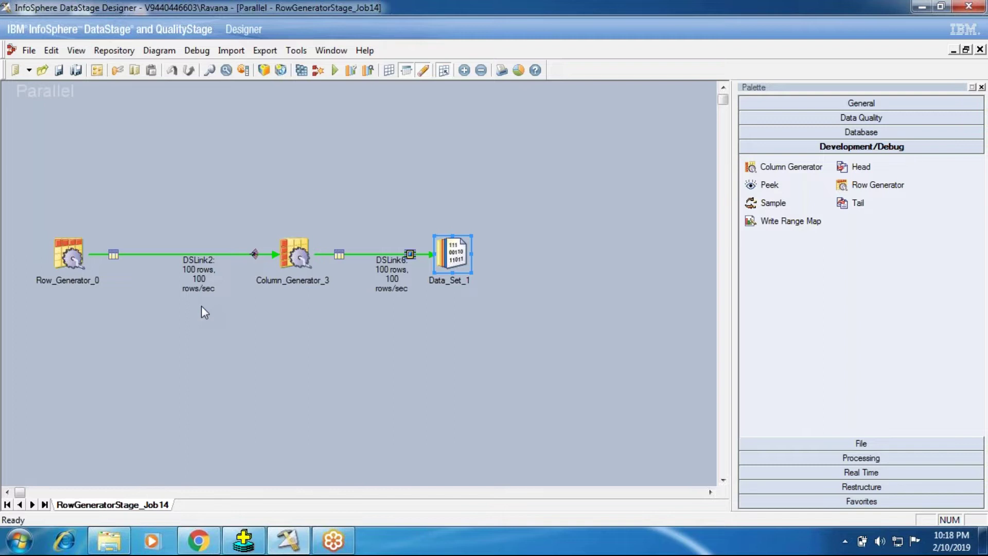
View the data of the Data Set stage, check the Salary values and widen the dob column to show full dates.
right_click(446, 261)
click(478, 306)
click(620, 255)
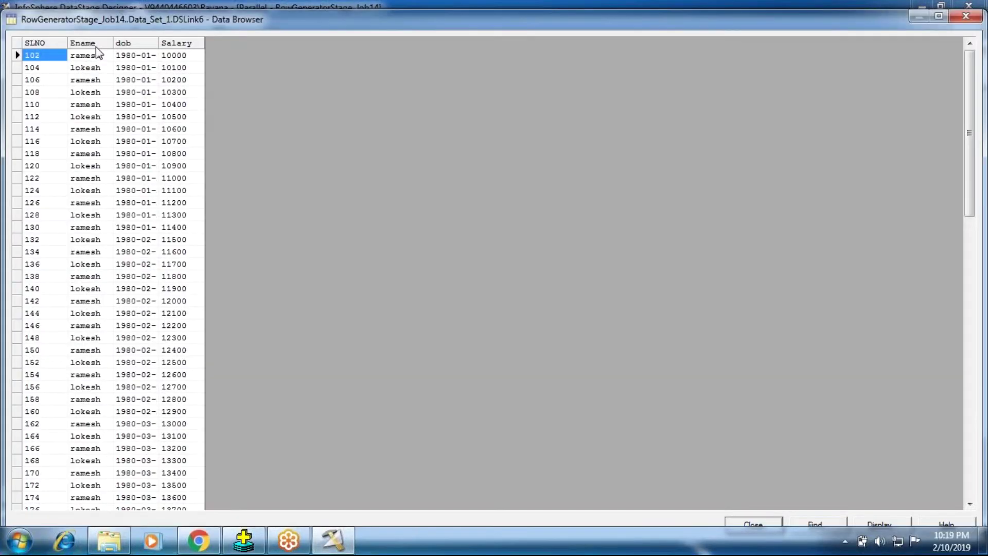
click(172, 55)
click(170, 116)
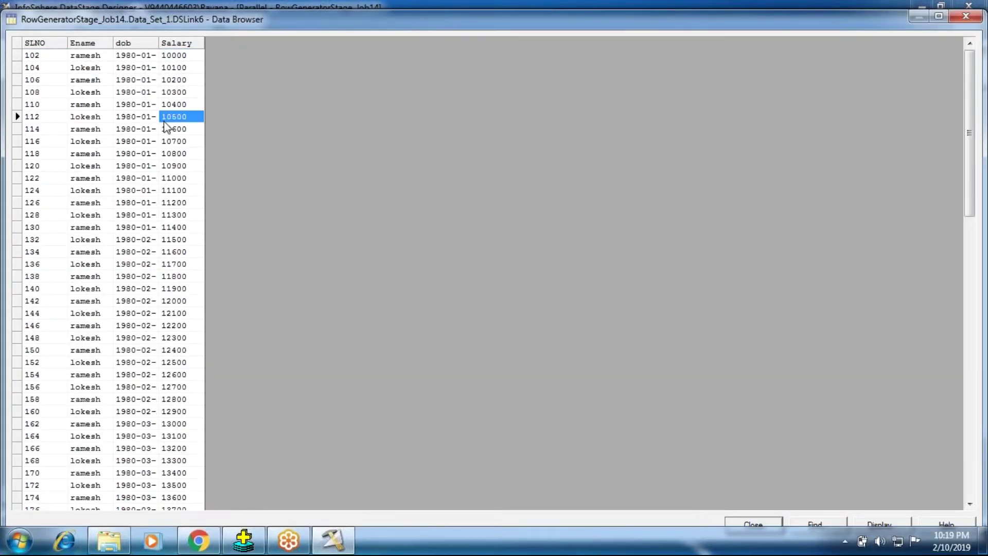
click(170, 252)
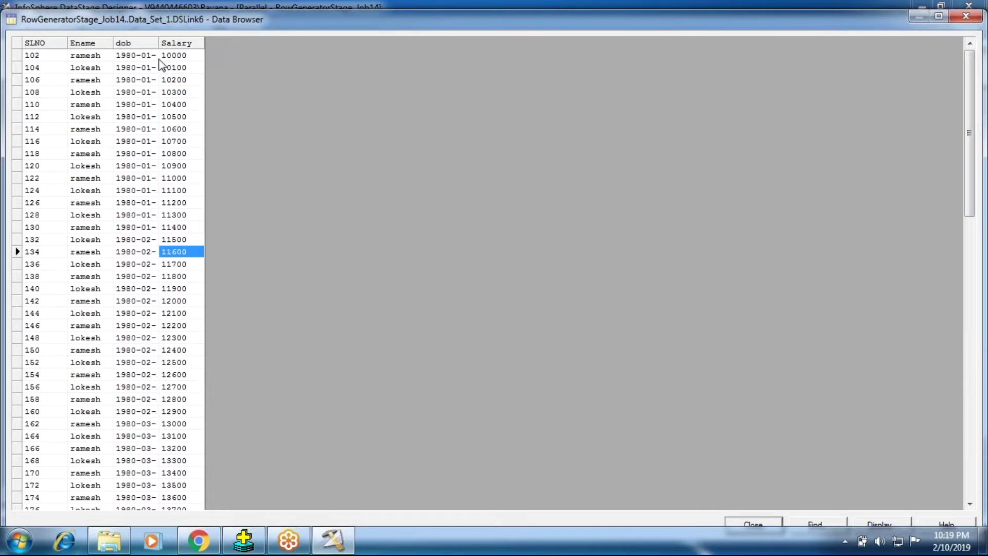
drag(158, 41, 189, 40)
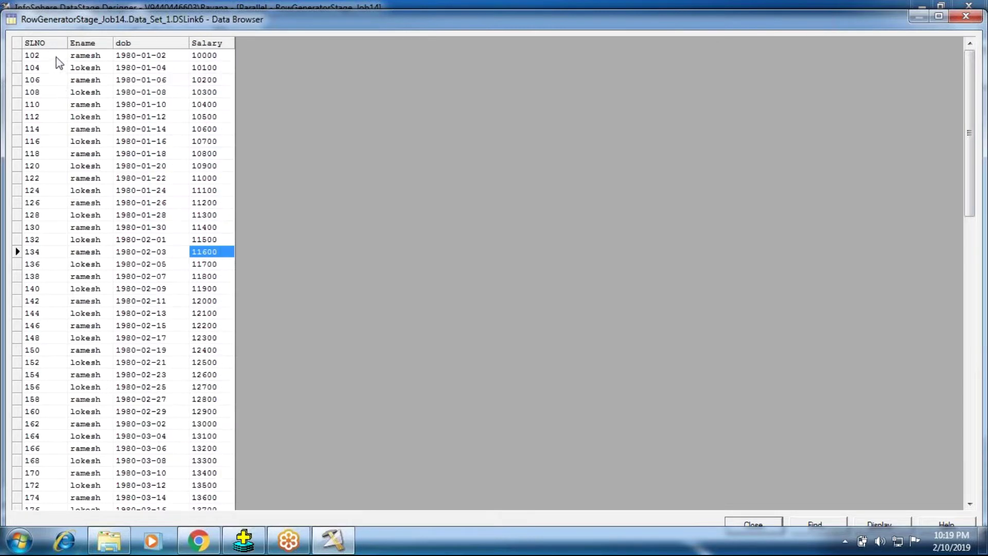
Browse the data set's records from first to last, and review which columns are set to display.
key(ctrl+Home)
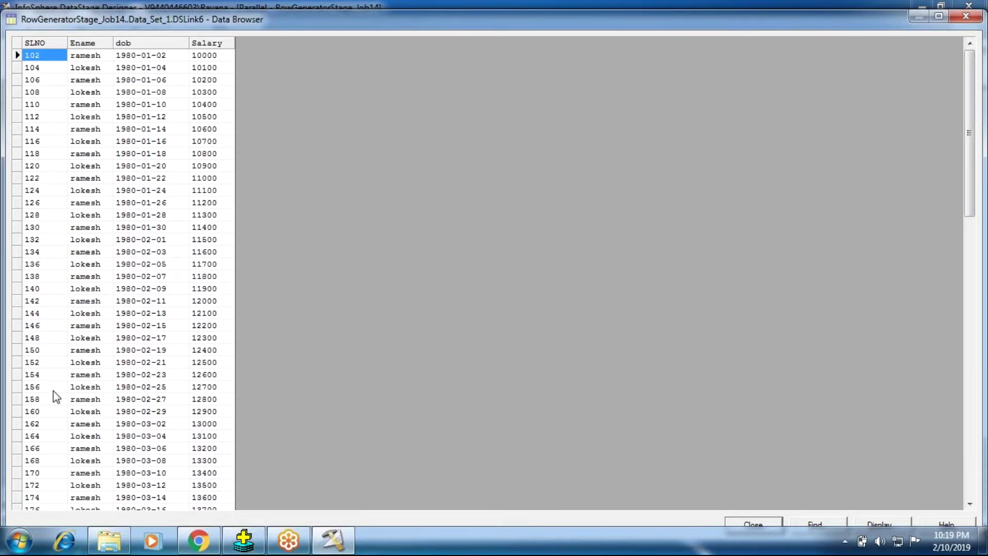
scroll(53, 390, down, 3)
scroll(57, 395, down, 10)
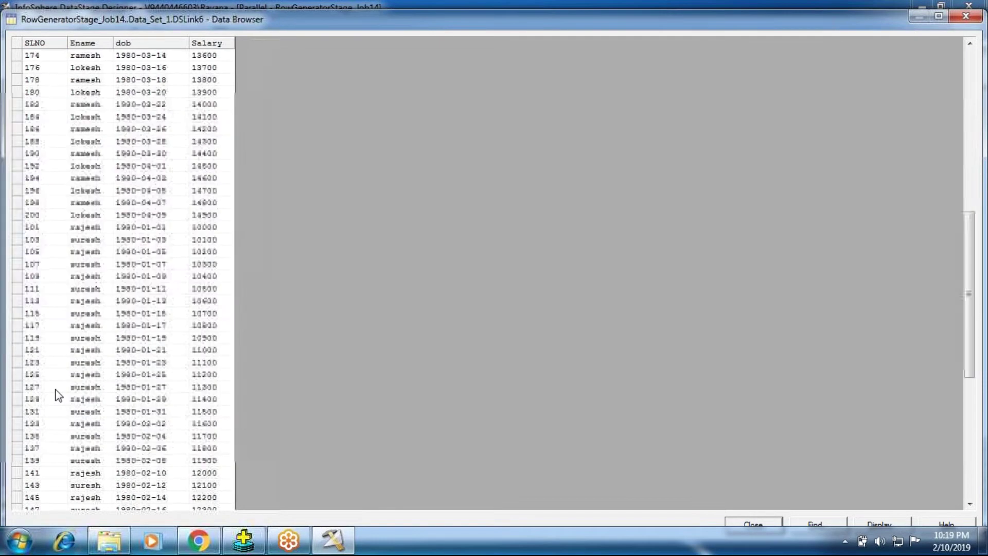
scroll(57, 396, down, 8)
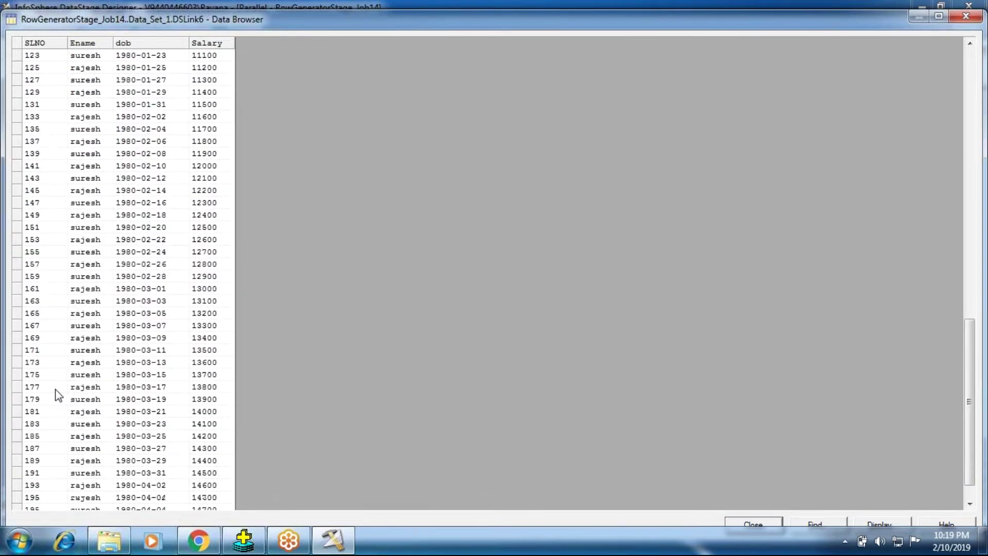
click(29, 498)
scroll(57, 439, up, 15)
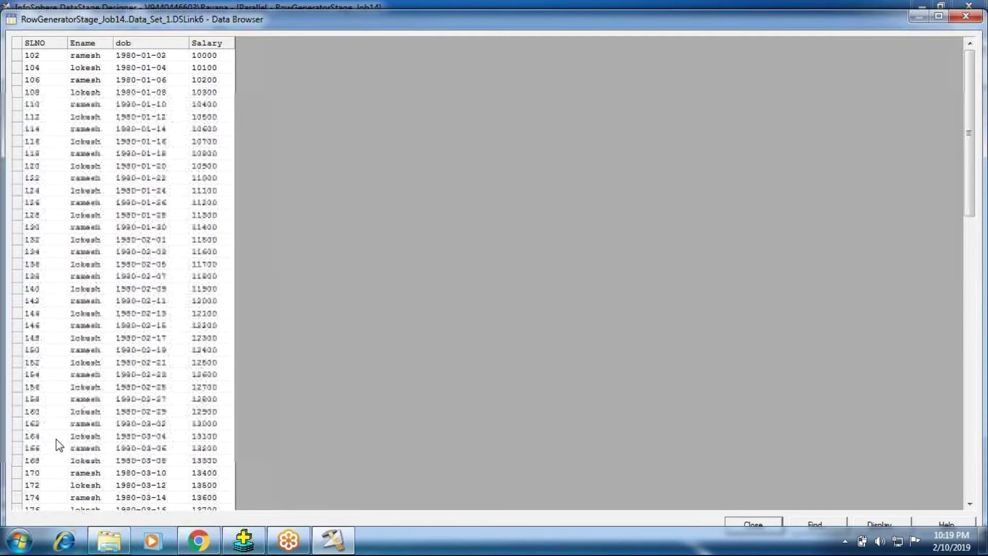
click(876, 526)
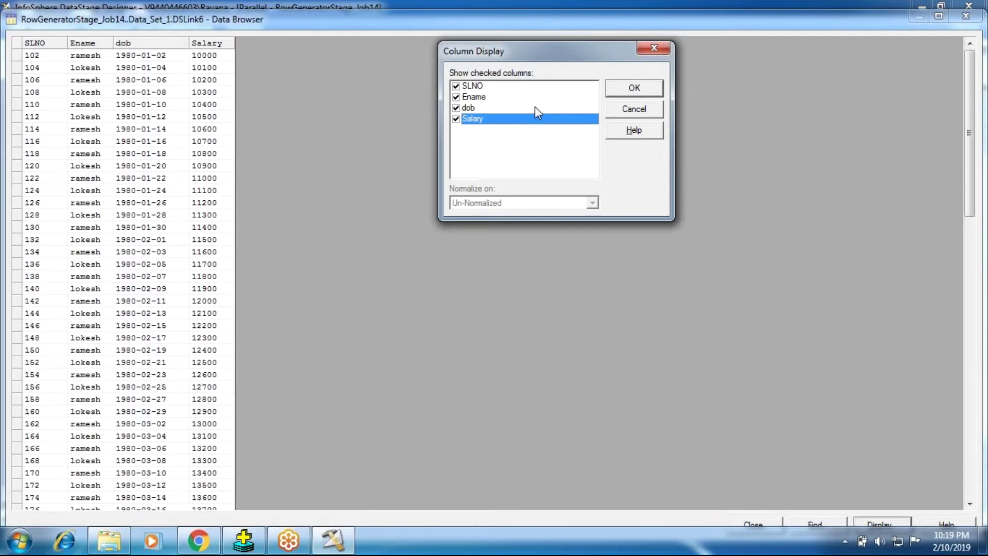
click(635, 88)
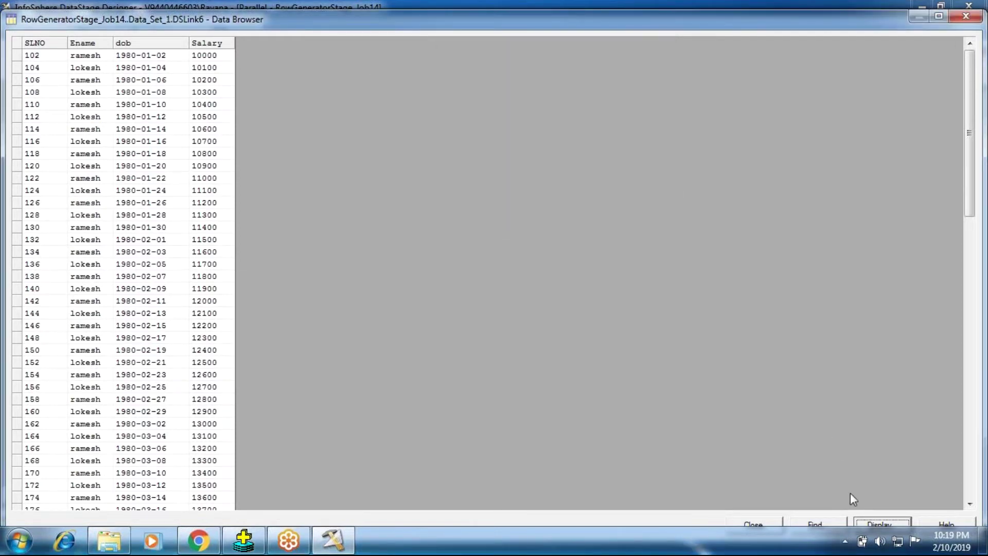
Search the SLNO column for 101, restarting the search from the beginning, and close the data browser.
click(820, 523)
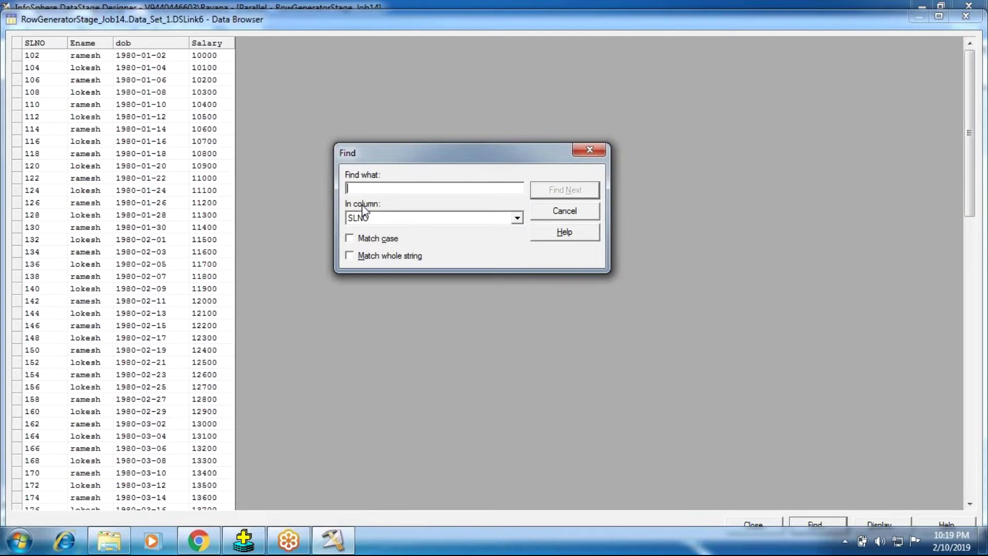
text(101)
click(578, 194)
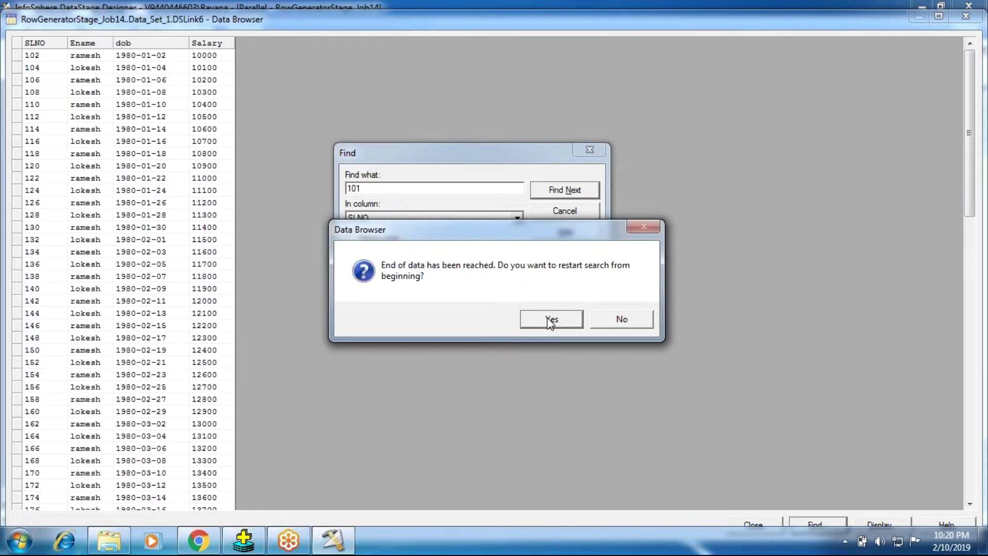
click(548, 317)
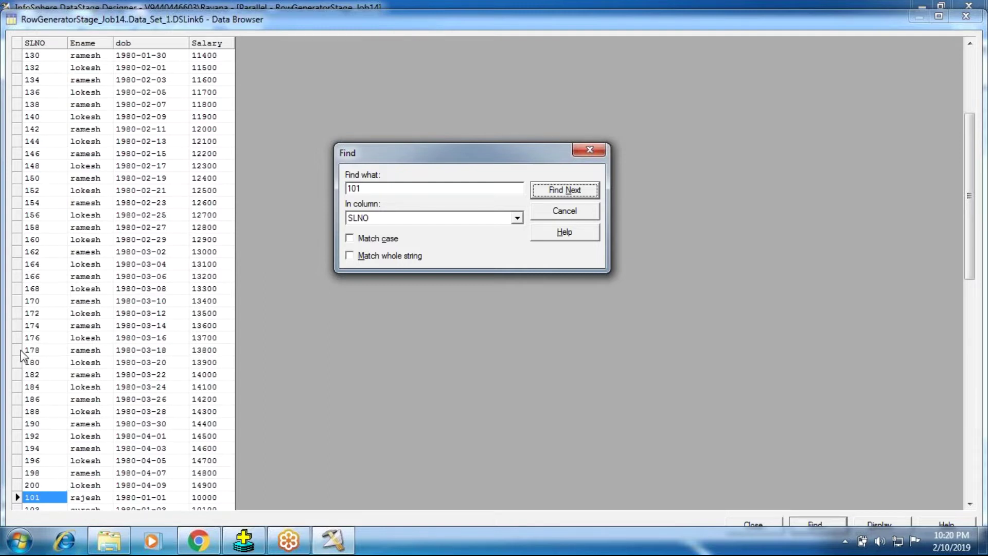
click(555, 212)
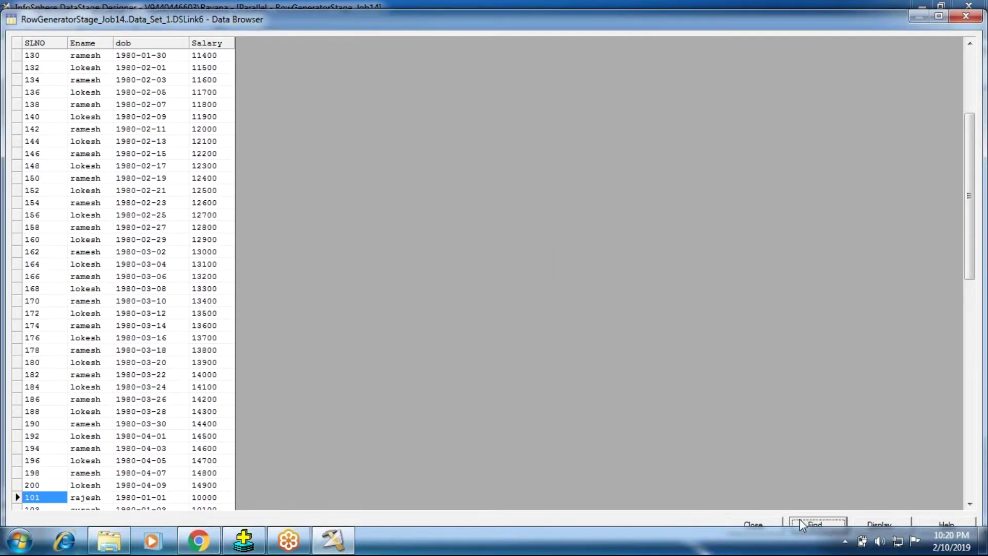
click(767, 521)
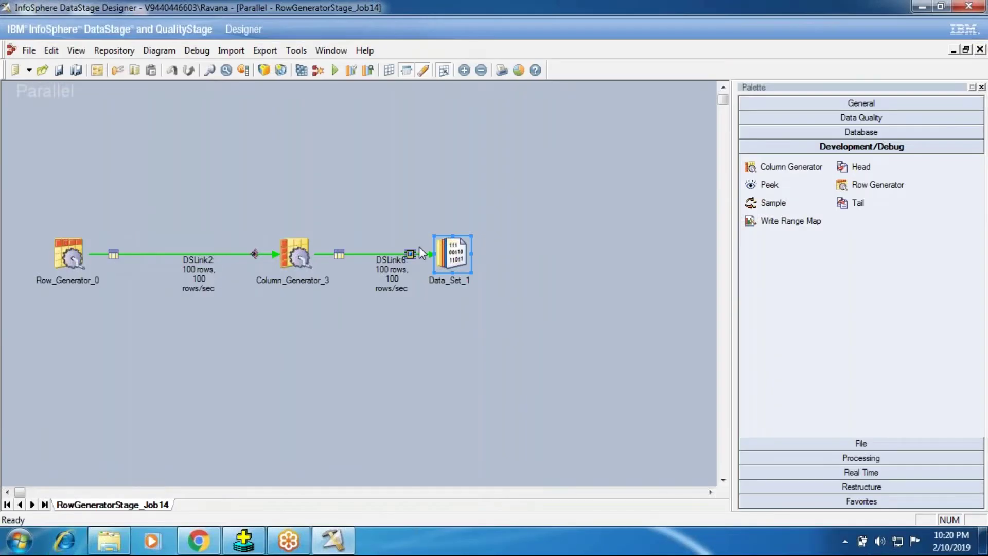
Review the Column Generator stage's input partitioning and columns, output mapping, properties and advanced execution settings without changing anything.
double_click(313, 257)
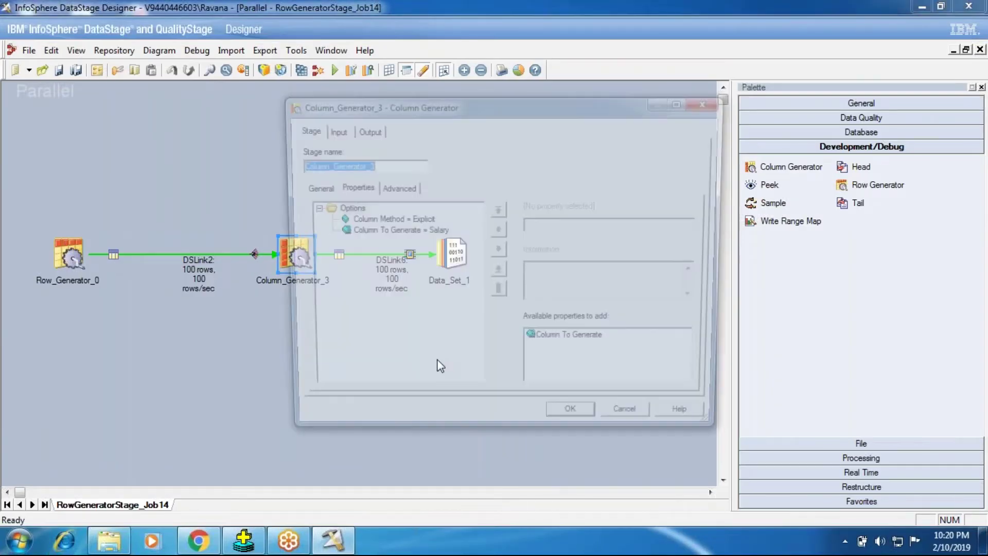
click(333, 131)
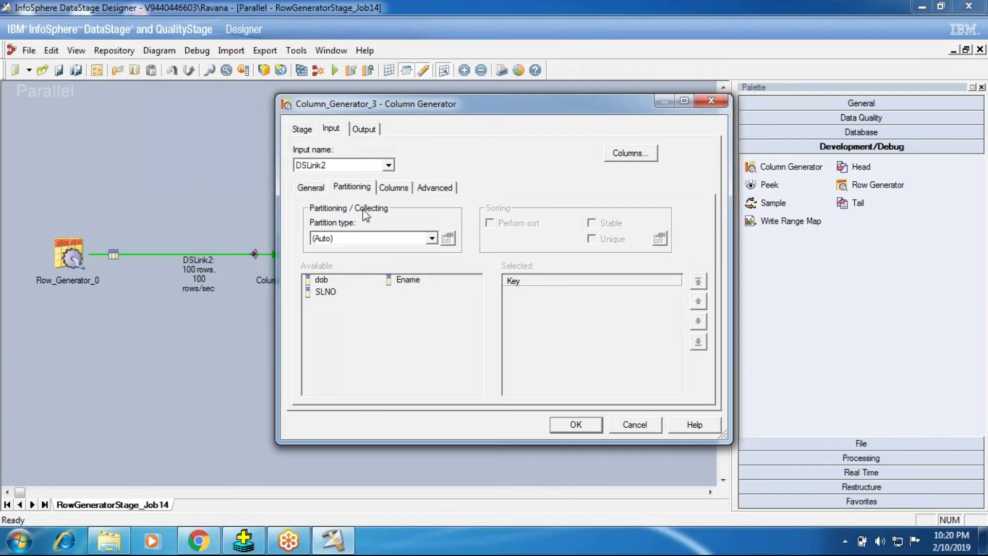
click(357, 234)
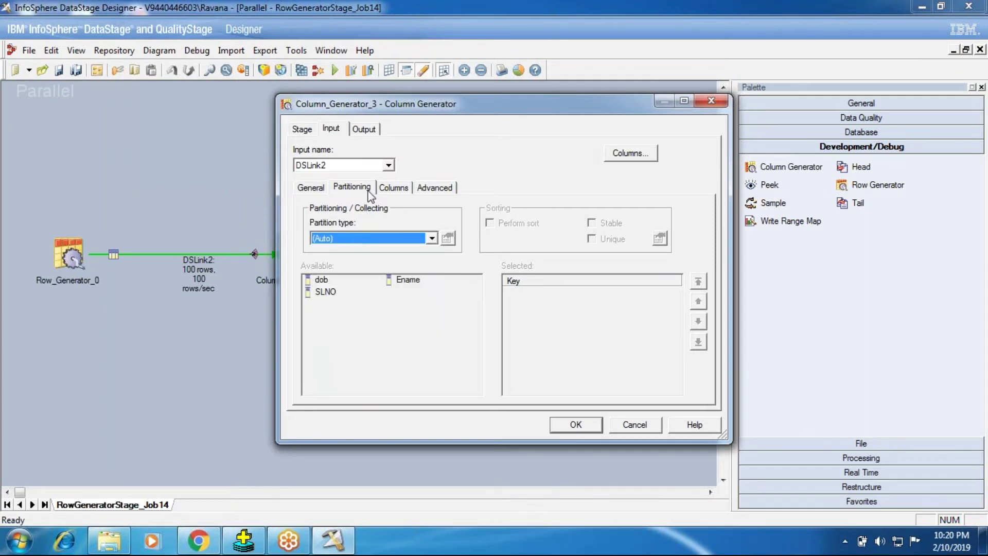
click(394, 188)
click(301, 129)
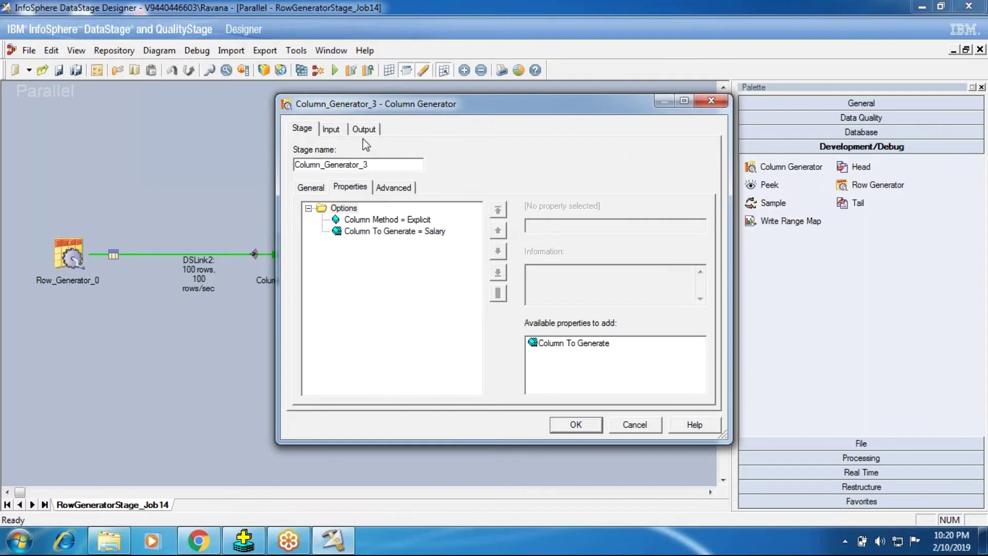
click(364, 129)
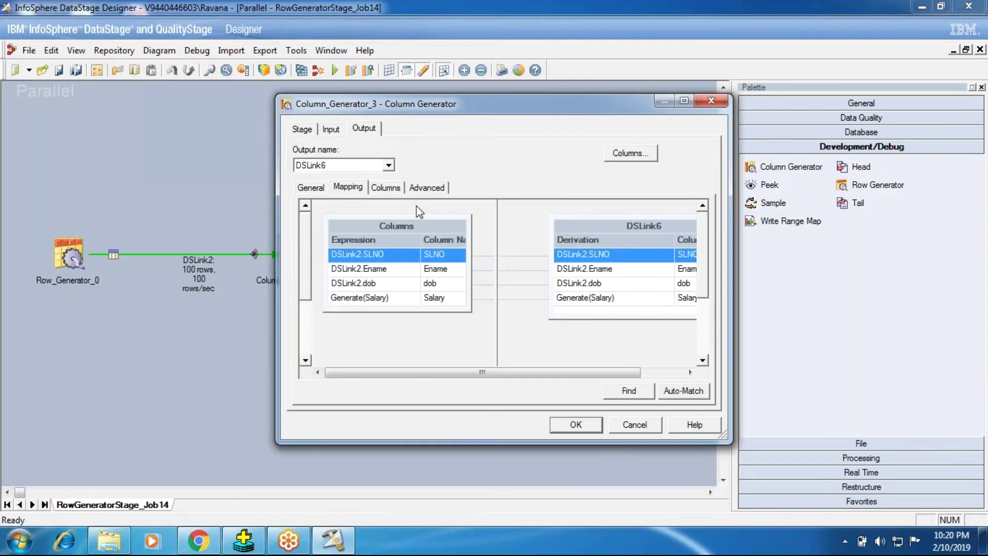
click(420, 188)
click(301, 131)
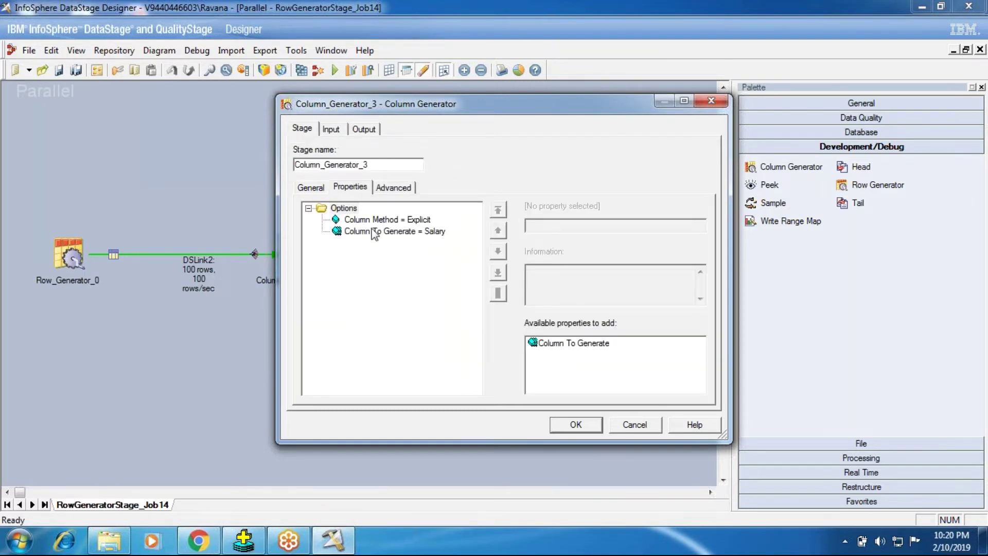
click(406, 188)
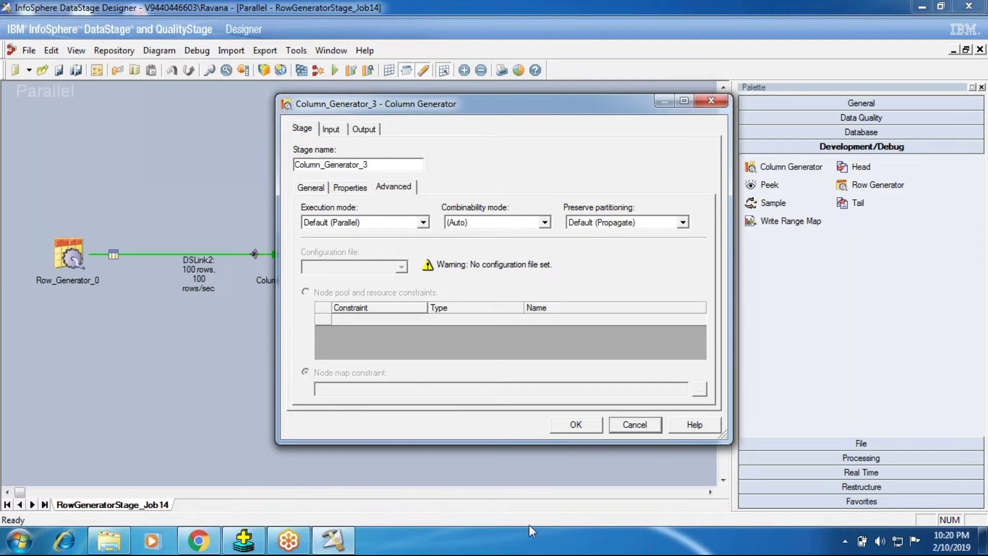
click(646, 428)
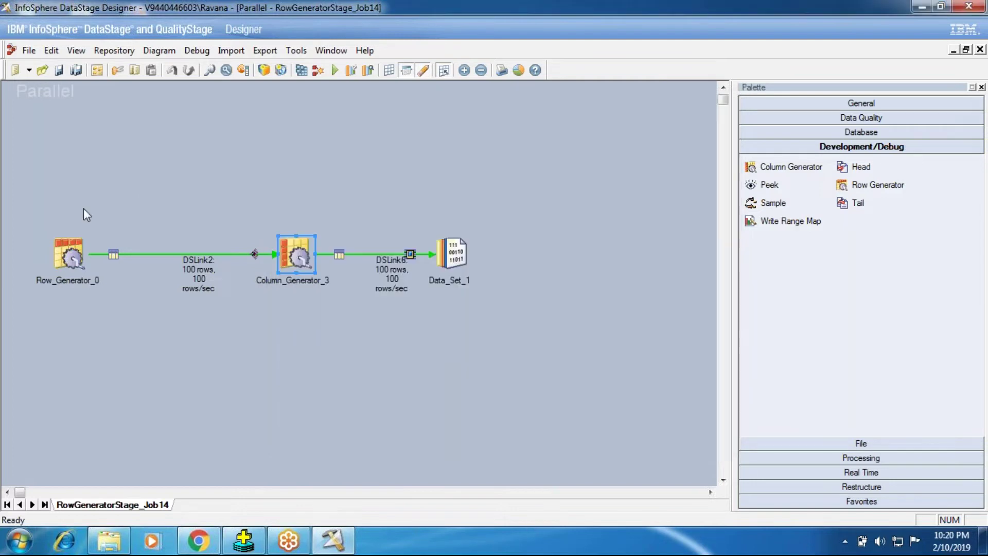
double_click(307, 246)
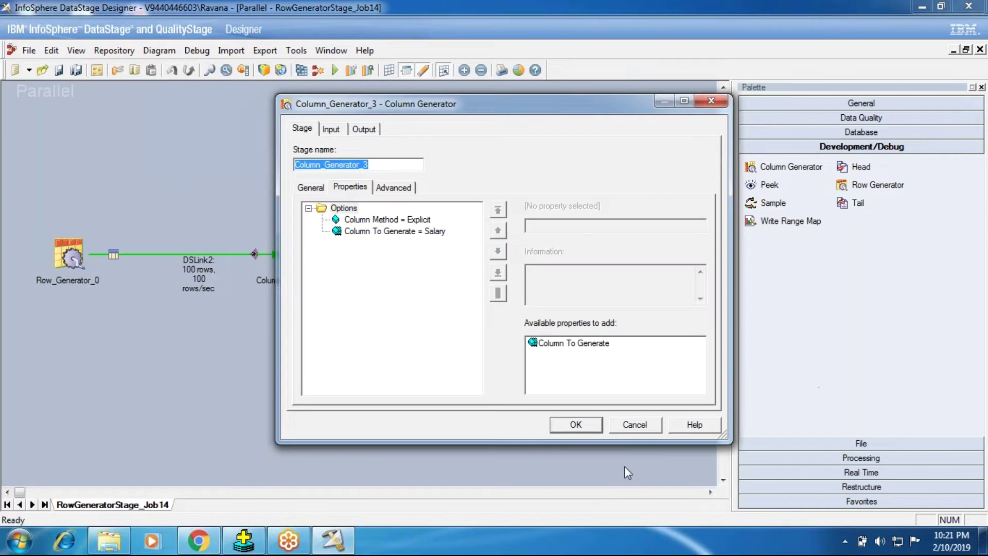
click(634, 425)
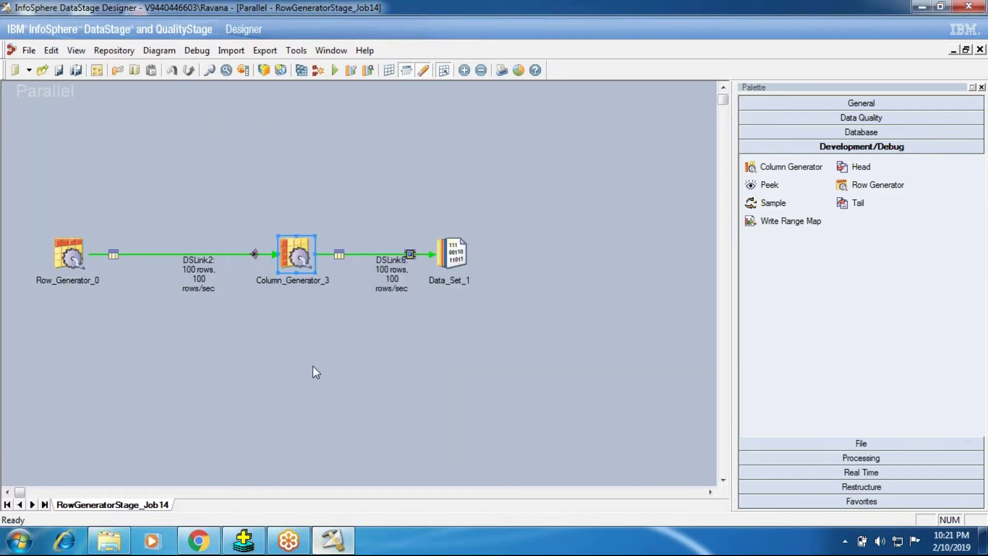
Switch to DataStage Director and examine the APT configuration file event in the log of RowGeneratorStage_Job14.
click(296, 50)
click(314, 164)
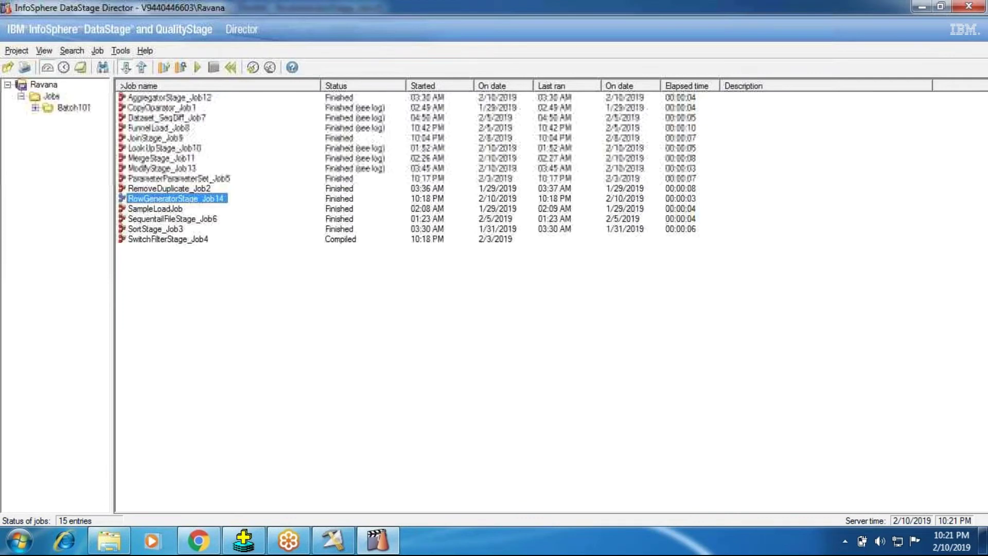
click(80, 67)
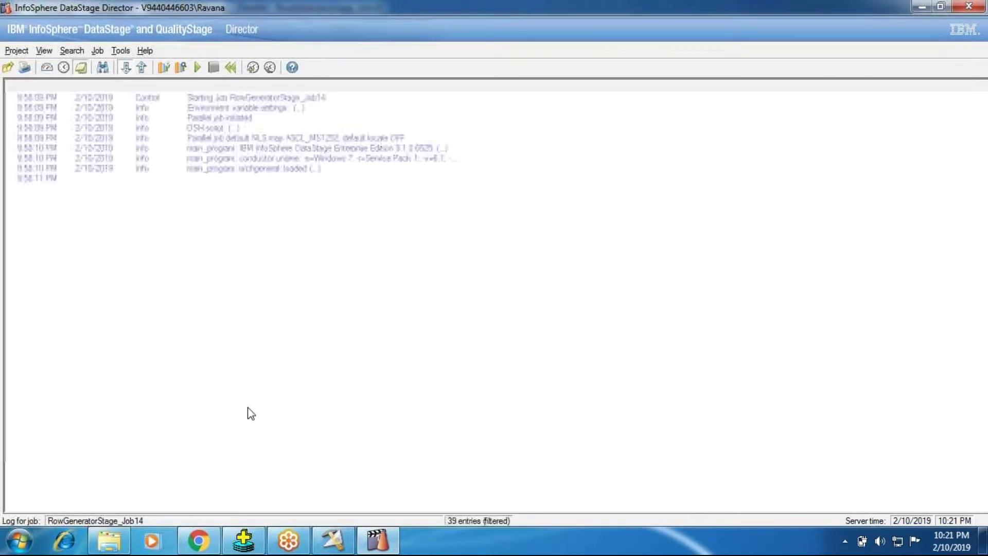
double_click(355, 441)
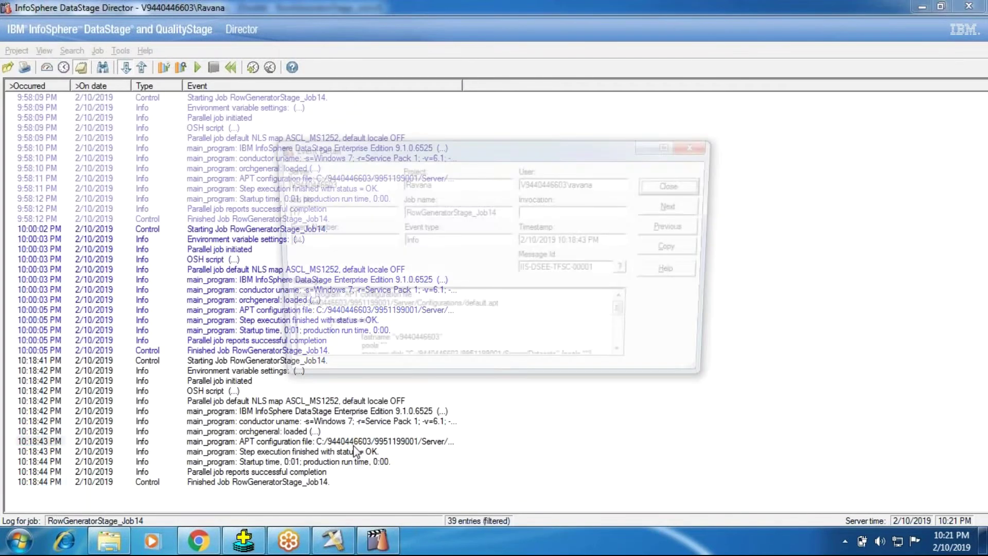
click(678, 185)
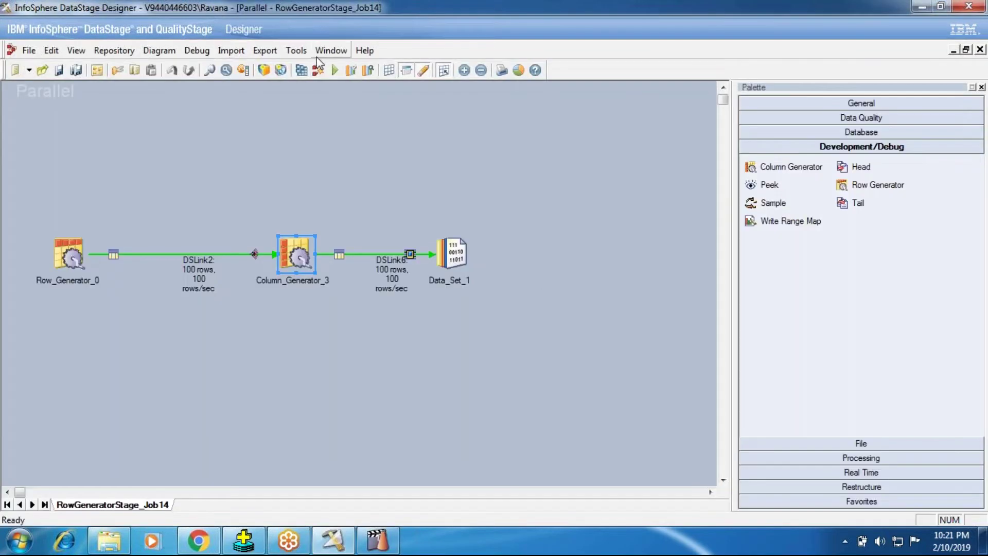
View the SingleNode configuration in the Designer's configuration editor, and close the editor.
click(302, 56)
click(311, 102)
click(113, 42)
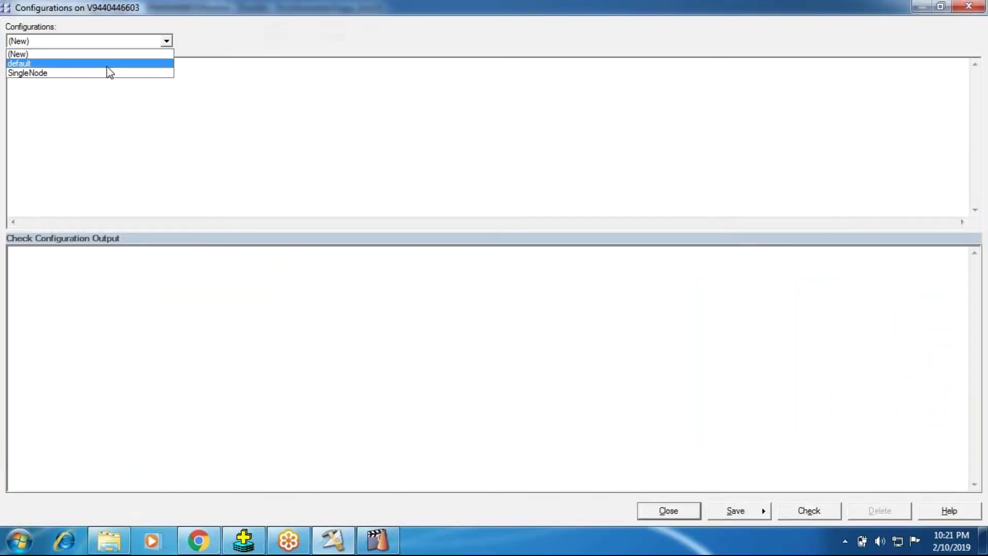
click(108, 73)
click(669, 511)
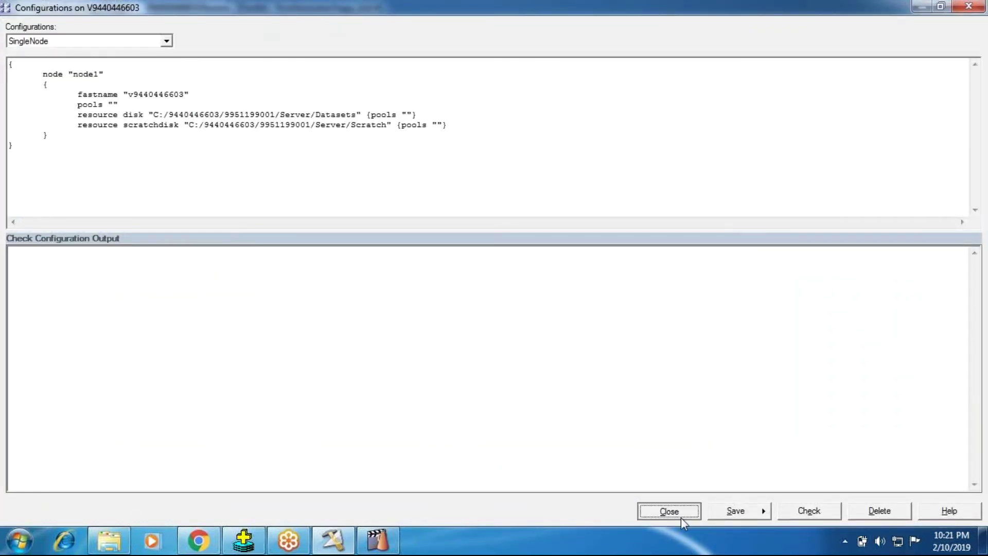
Recompile the job RowGeneratorStage_Job14 and run it again.
click(318, 70)
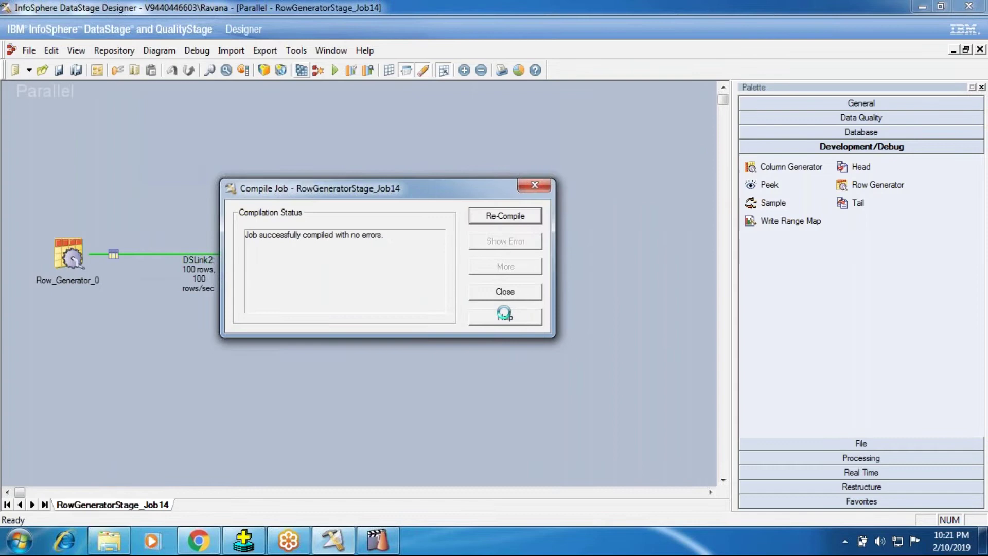
click(505, 292)
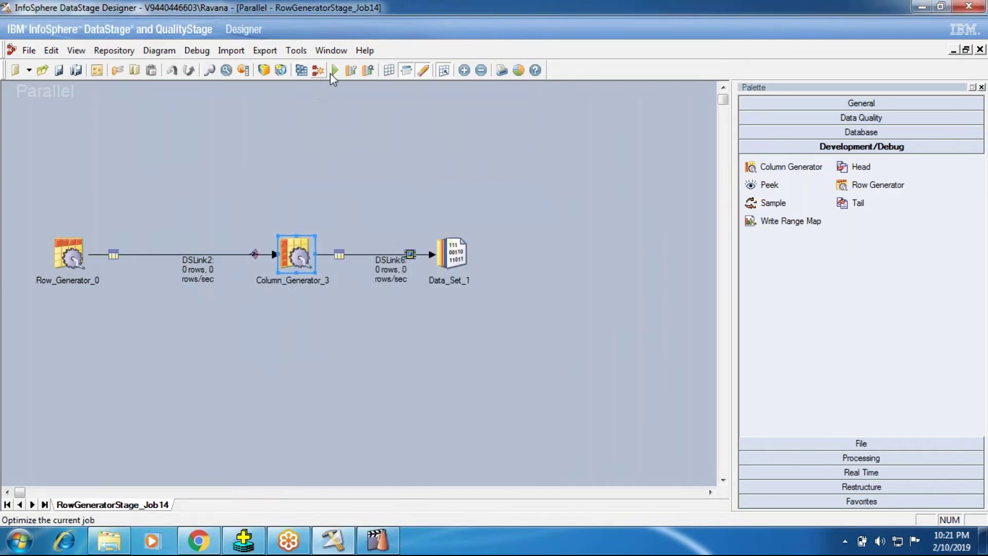
click(334, 70)
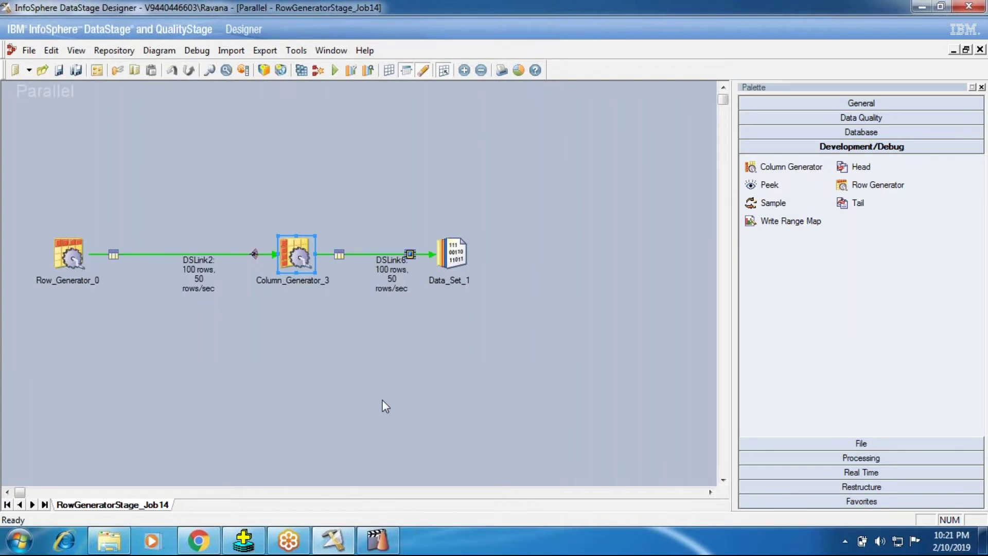
View the data of the Data Set stage after the new run.
right_click(443, 267)
click(466, 302)
click(622, 232)
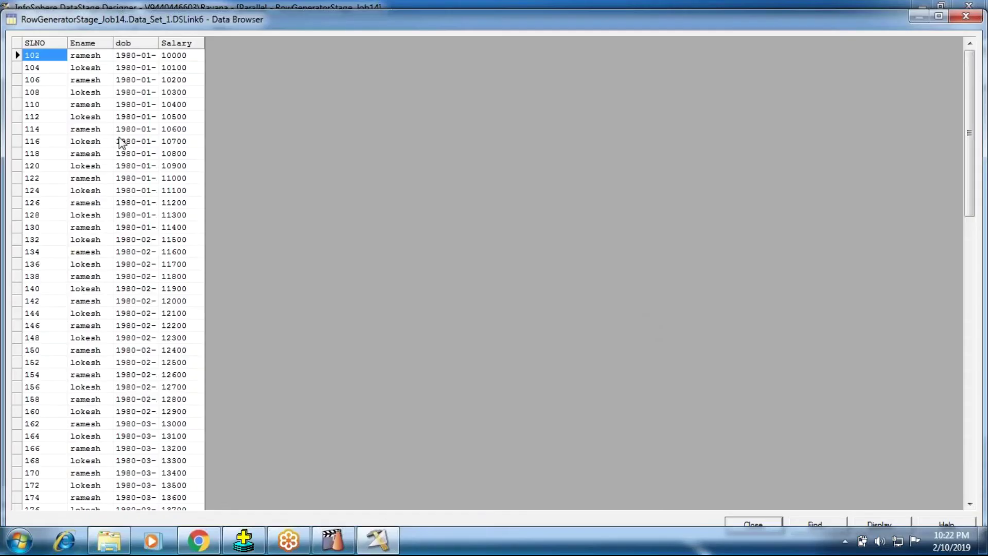
Examine the order of the SLNO and Salary values through the whole Data Set output, and close the data browser.
scroll(53, 203, down, 14)
scroll(59, 214, down, 6)
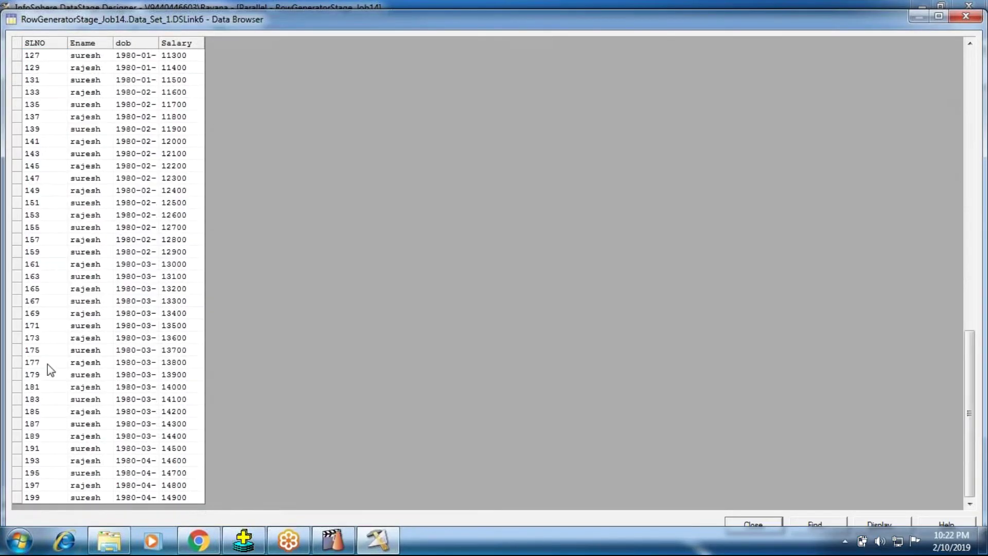
scroll(48, 363, up, 7)
click(34, 154)
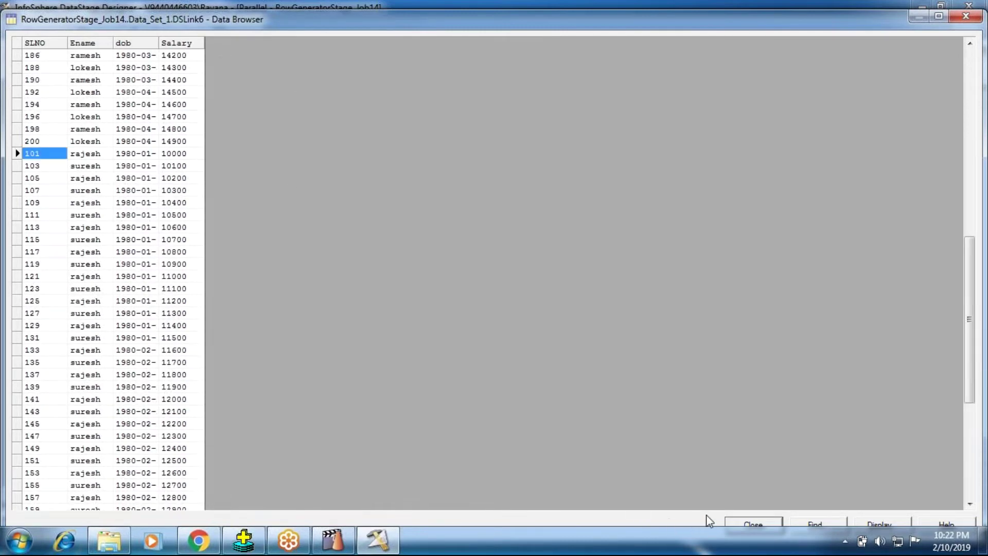
click(726, 525)
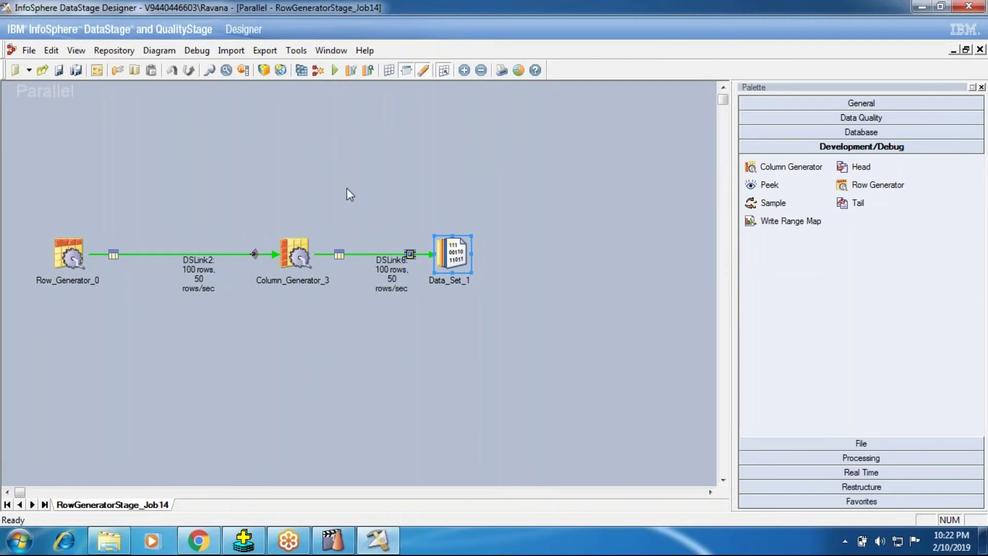
Switch to DataStage Director, examine the latest run's APT configuration file event and the event after it, and return to the Designer.
click(342, 548)
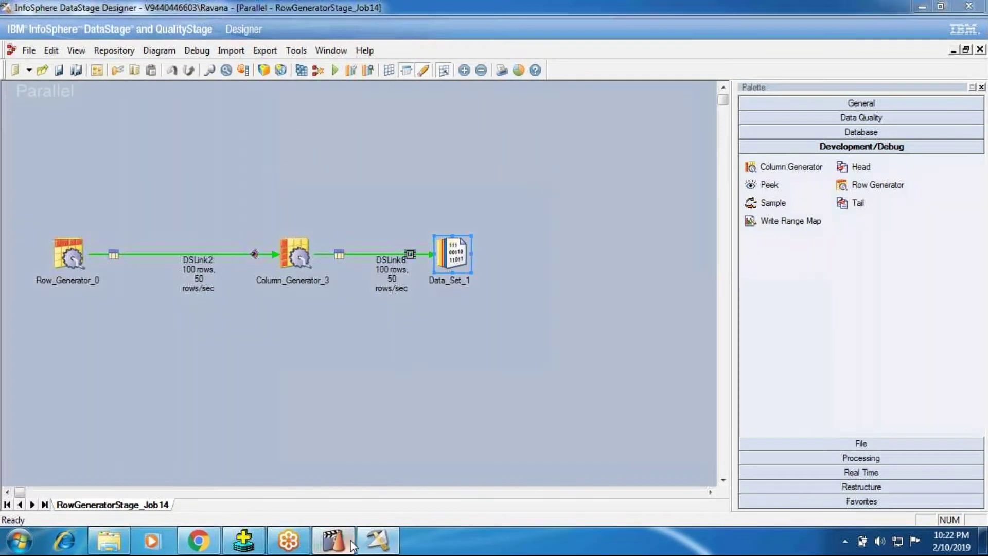
double_click(366, 463)
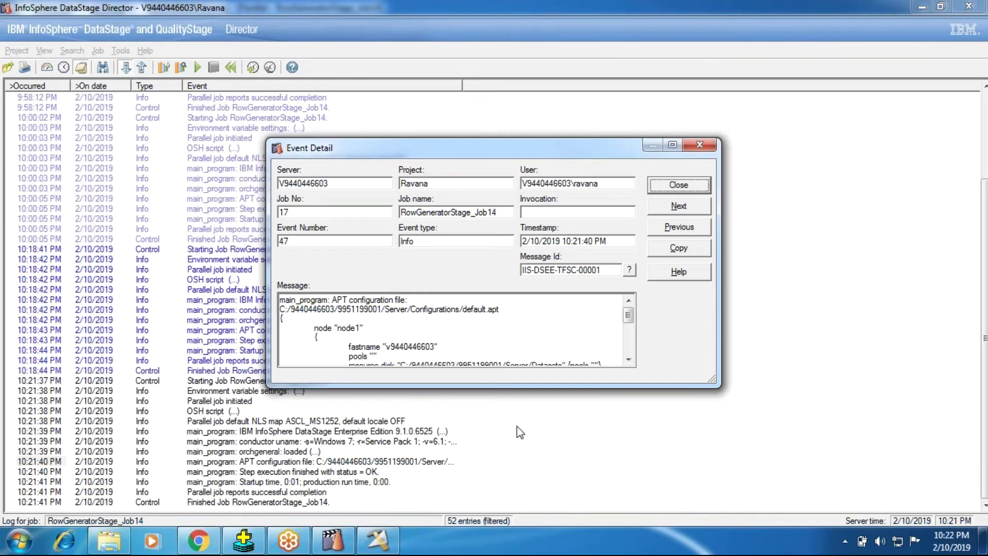
click(678, 208)
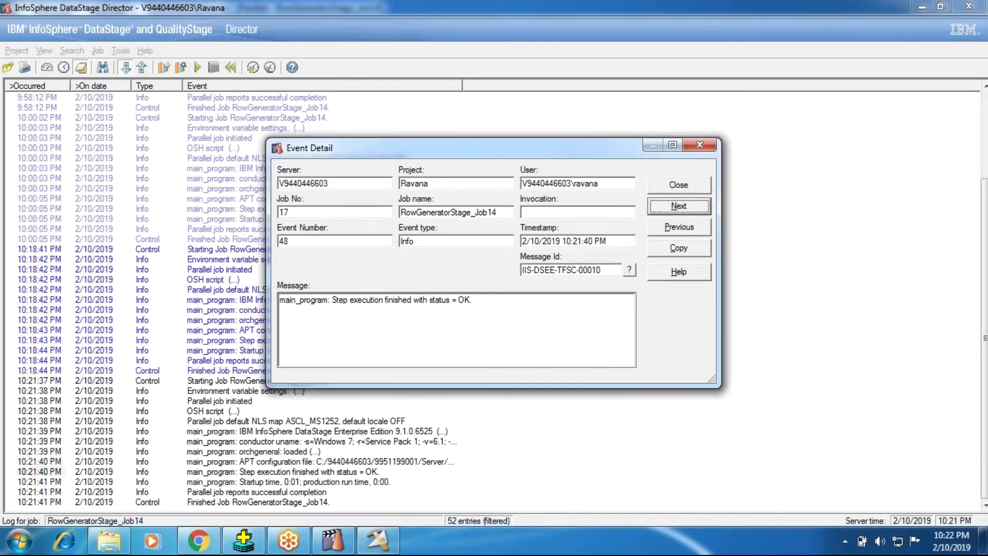
click(665, 192)
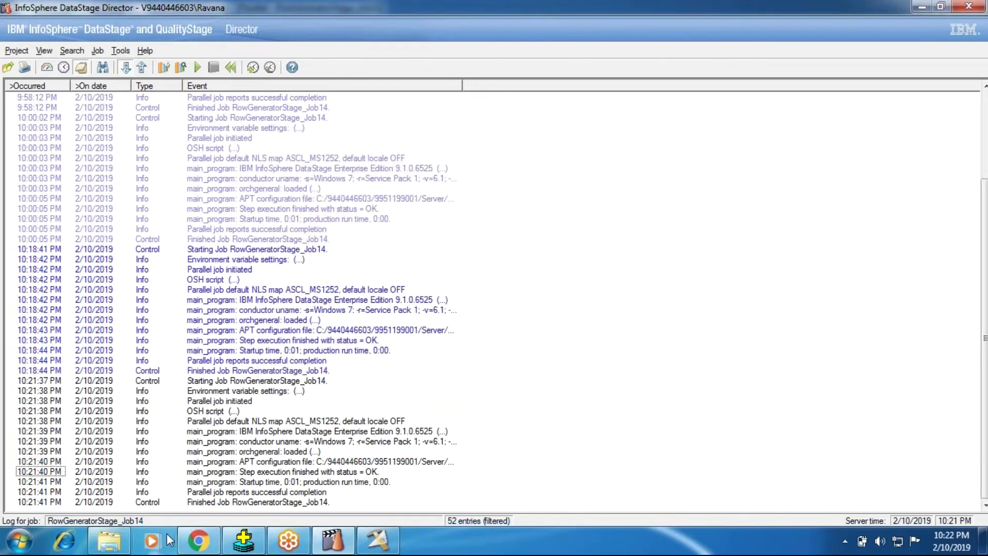
click(106, 540)
click(379, 541)
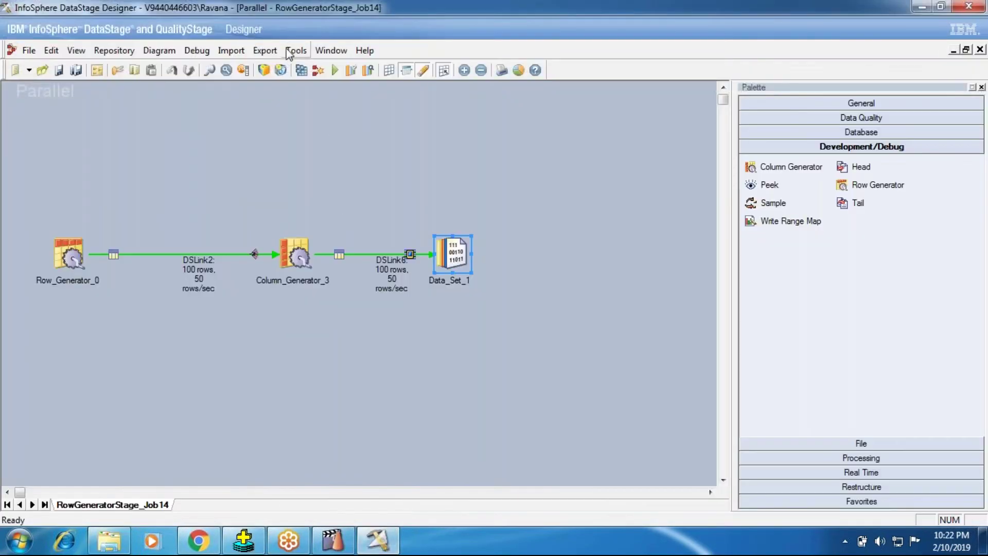
Add the Configuration file environment variable ($APT_CONFIG_FILE) as a parameter in the properties of RowGeneratorStage_Job14.
click(334, 70)
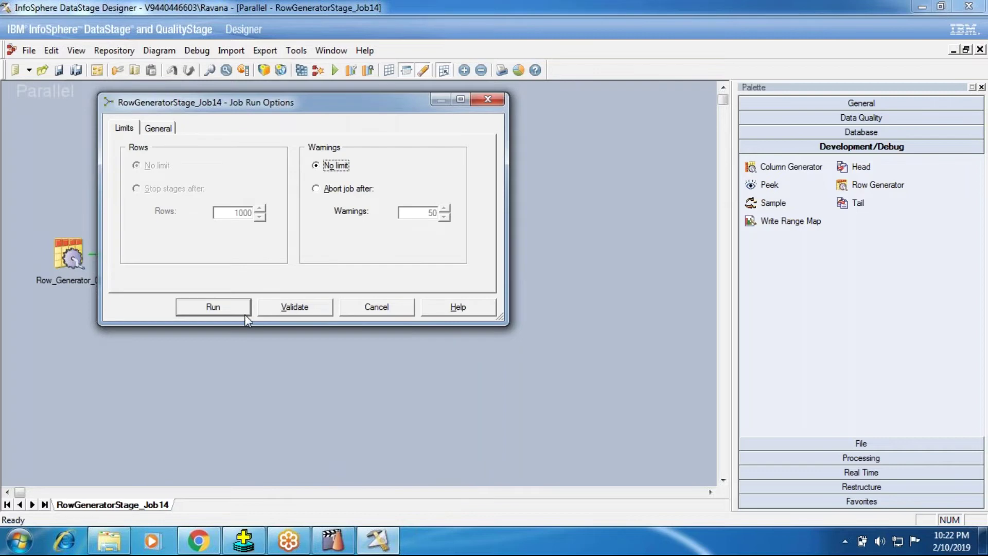
click(376, 313)
click(97, 70)
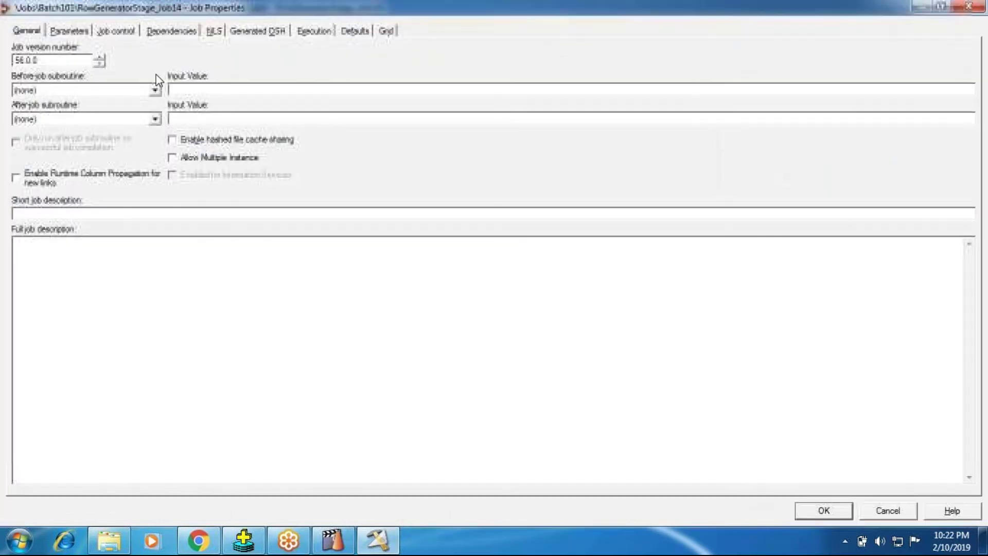
click(69, 30)
click(883, 473)
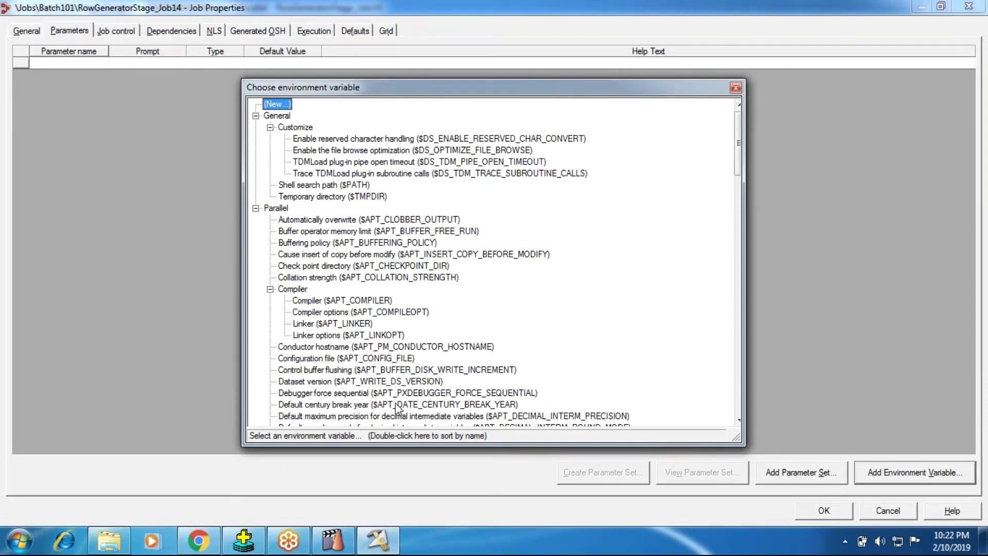
scroll(399, 409, down, 2)
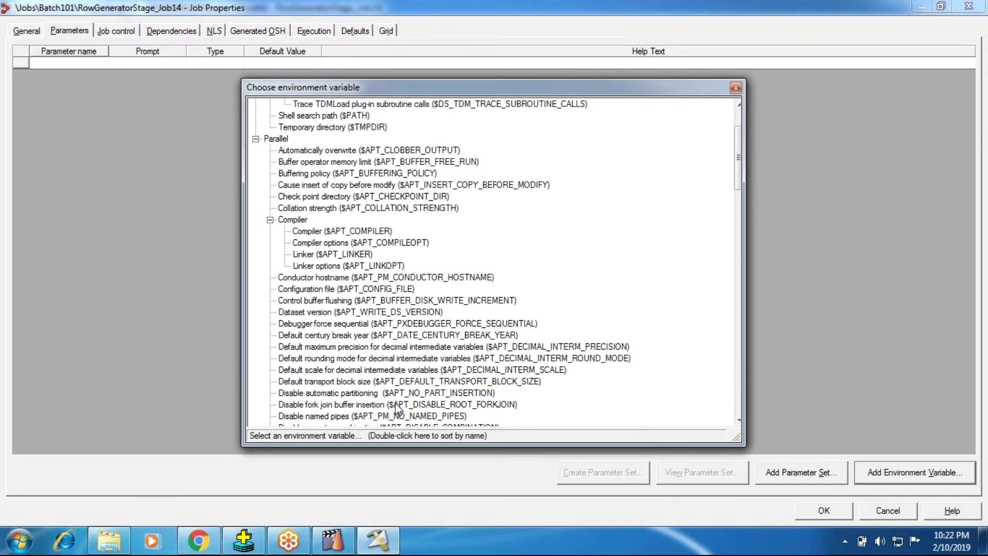
double_click(404, 290)
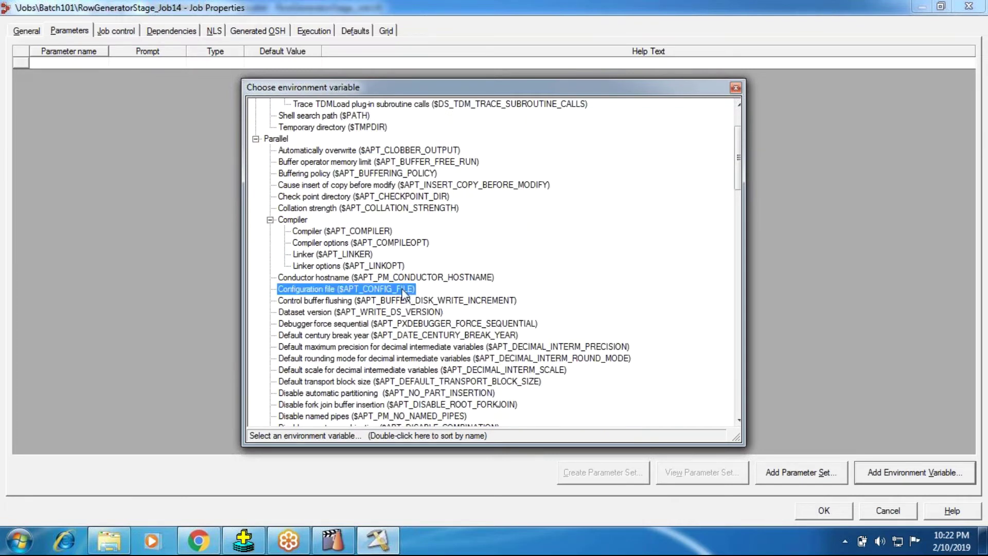
Set the default value of the $APT_CONFIG_FILE parameter to SingleNode.apt from the server's Configurations folder, and accept the job properties.
click(280, 65)
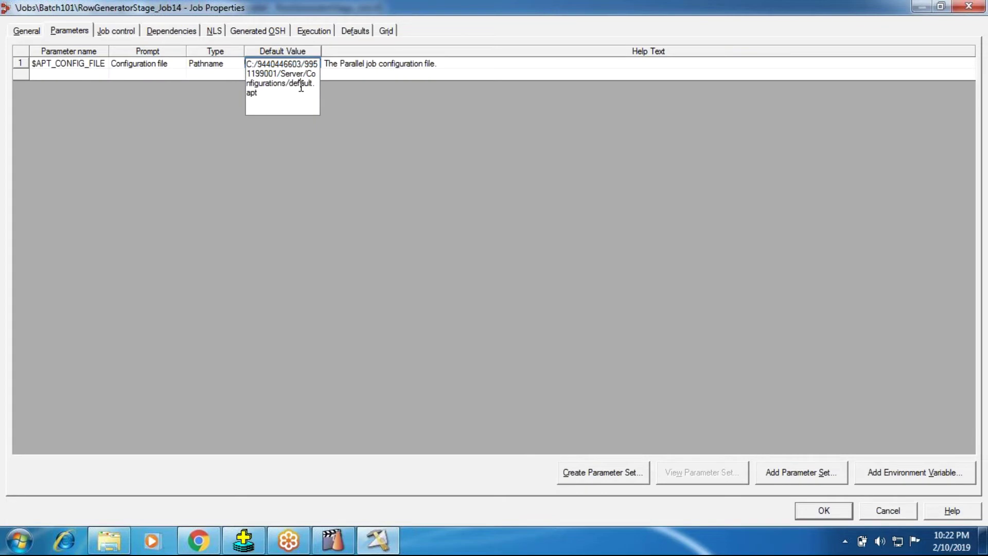
click(301, 88)
click(415, 222)
click(629, 344)
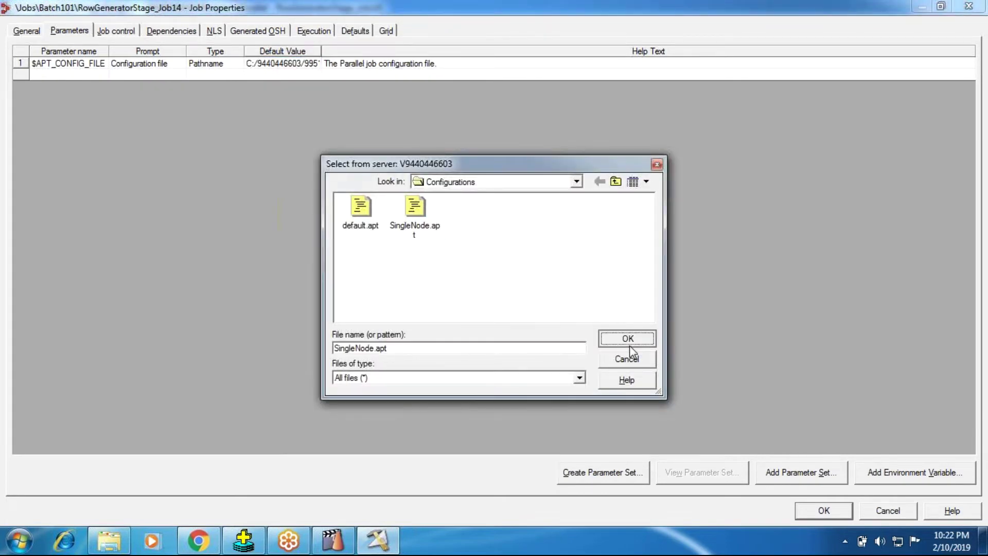
click(823, 510)
Compile RowGeneratorStage_Job14 and run it with the SingleNode.apt configuration file.
click(301, 70)
click(463, 294)
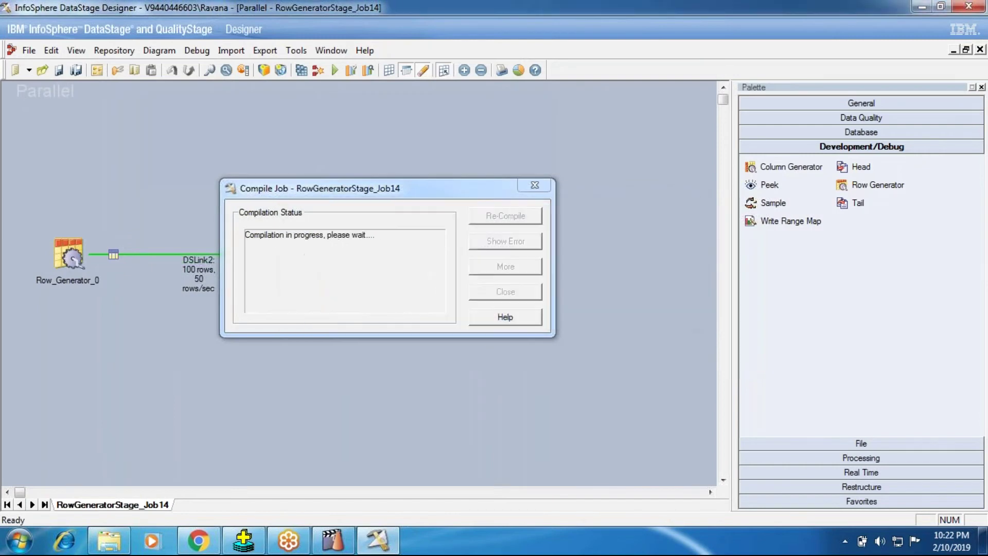
click(474, 292)
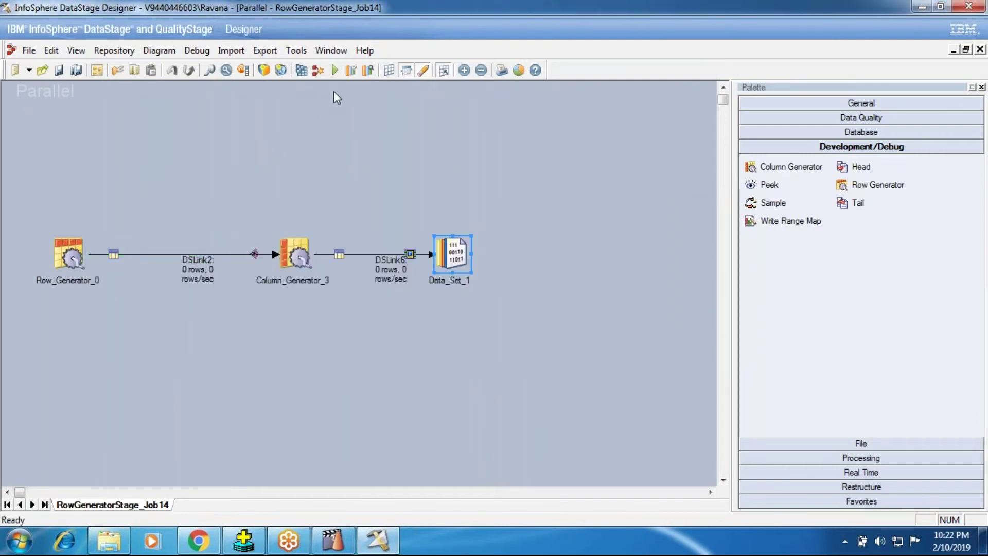
click(335, 70)
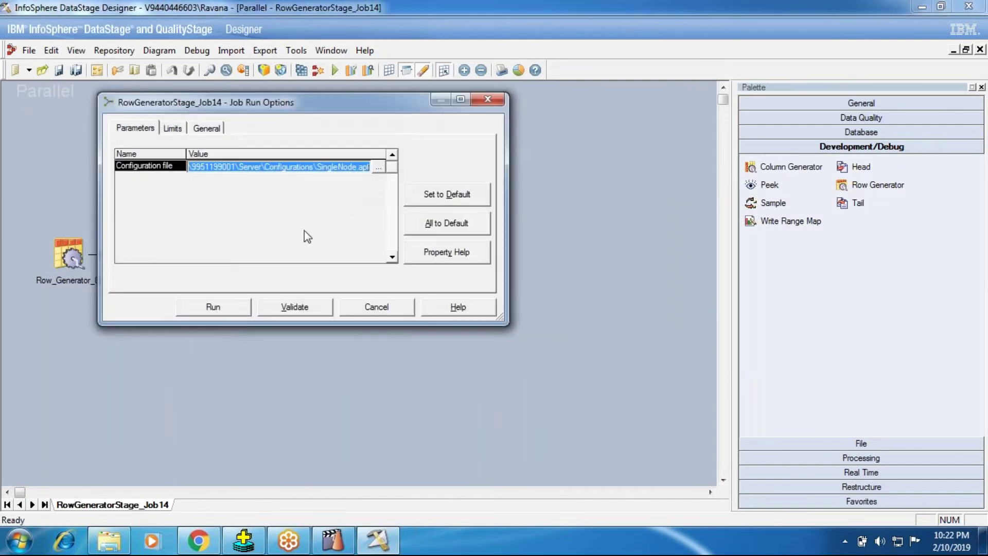
click(212, 307)
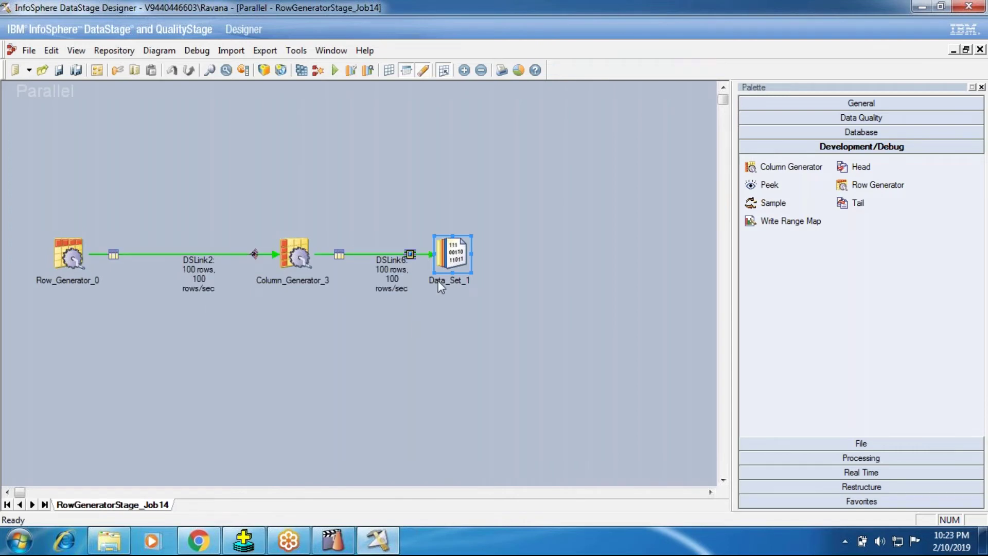
Switch to DataStage Director, check which configuration file the newest run's APT event names, and return to the Designer.
click(354, 544)
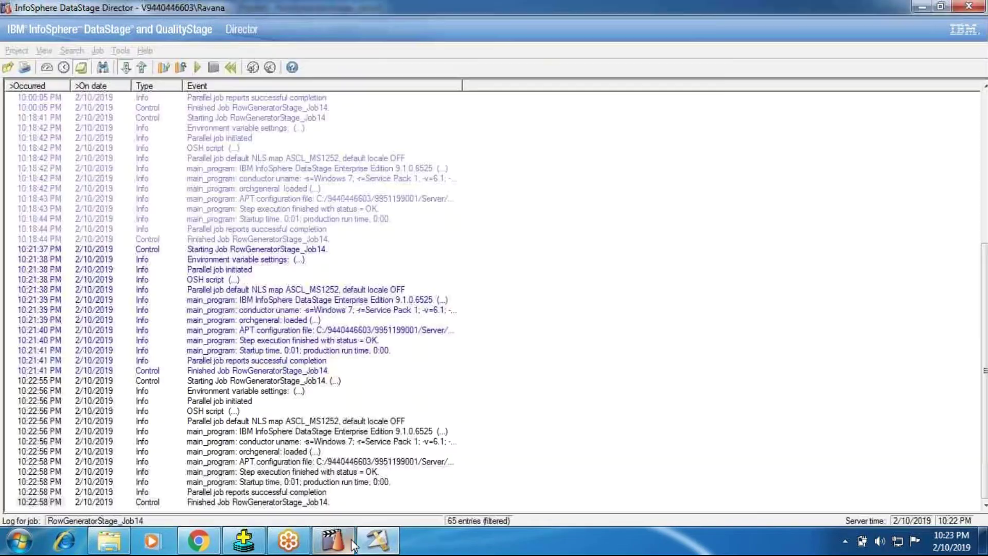
double_click(379, 463)
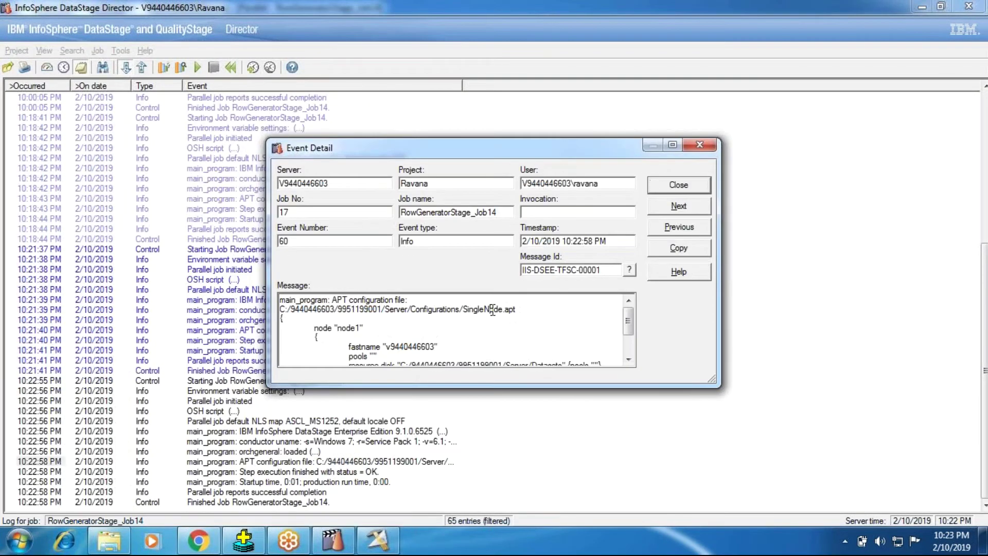
click(679, 186)
click(229, 539)
click(378, 541)
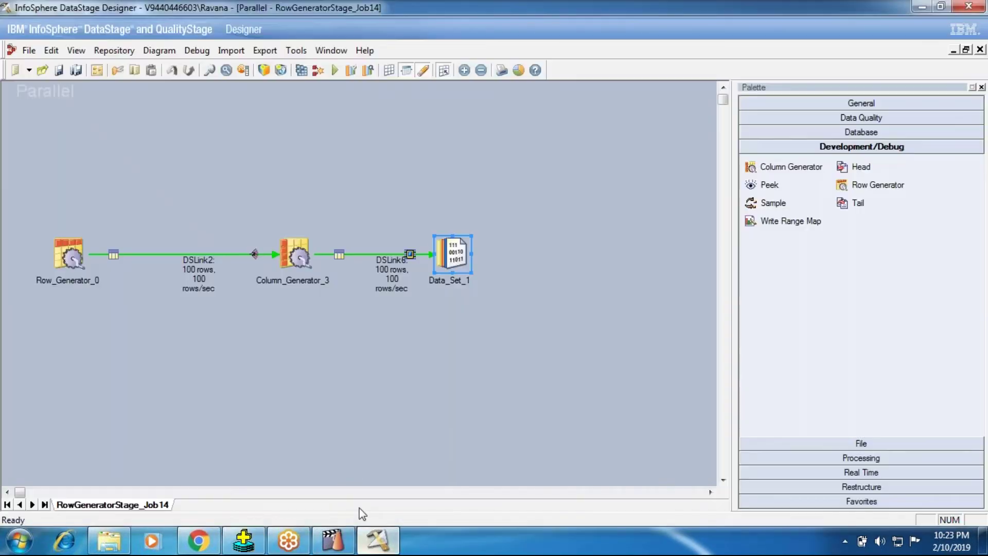
View 100 rows of the DSLink6 data in the Data Set stage, and close the data browser.
right_click(451, 255)
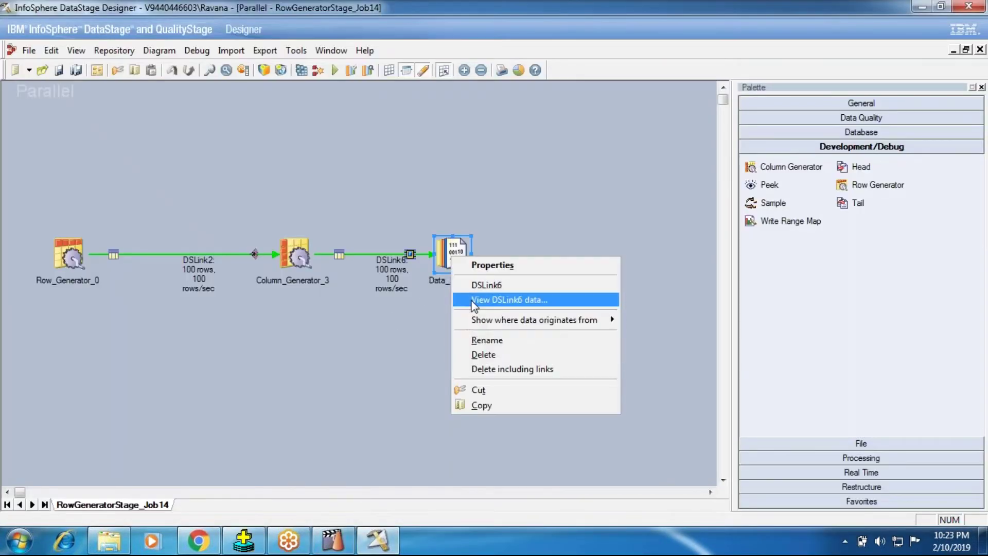
click(525, 299)
click(304, 305)
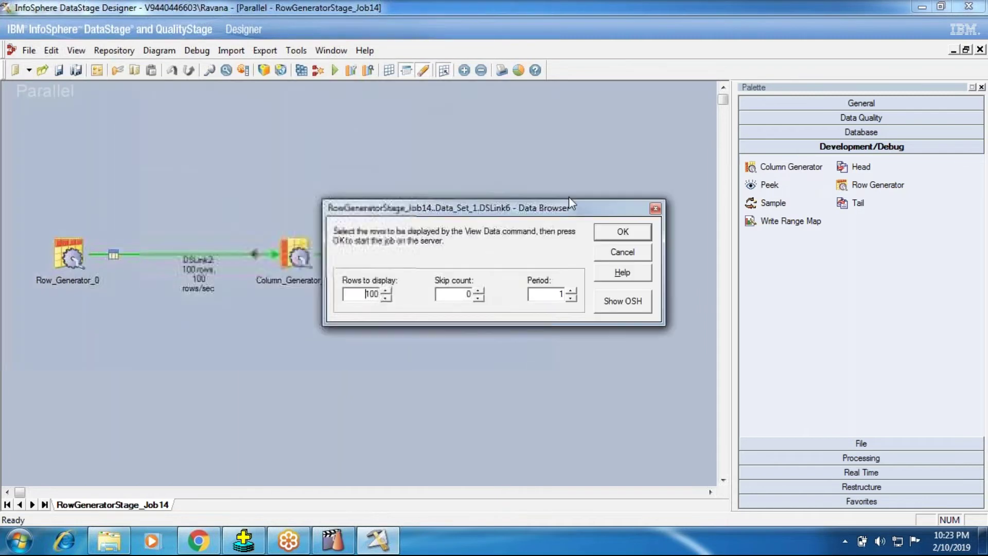
click(625, 230)
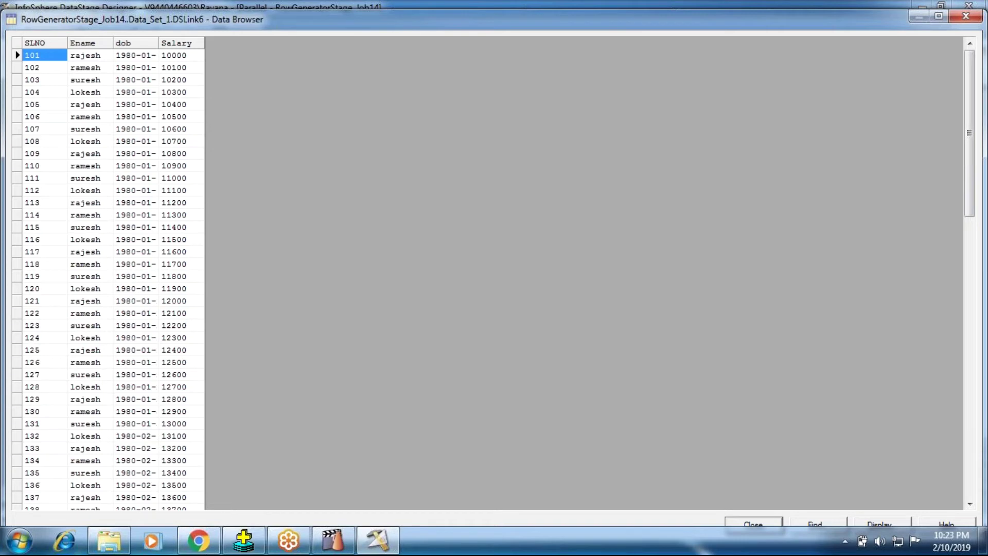
click(765, 526)
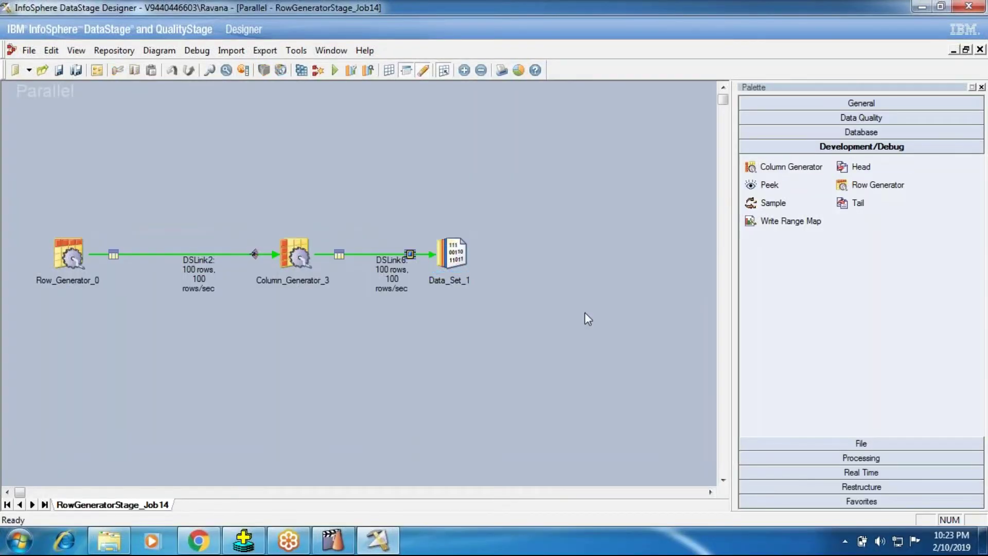
Delete the Data_Set_1 stage and put a Peek stage at the end of DSLink6 in its place.
key(Delete)
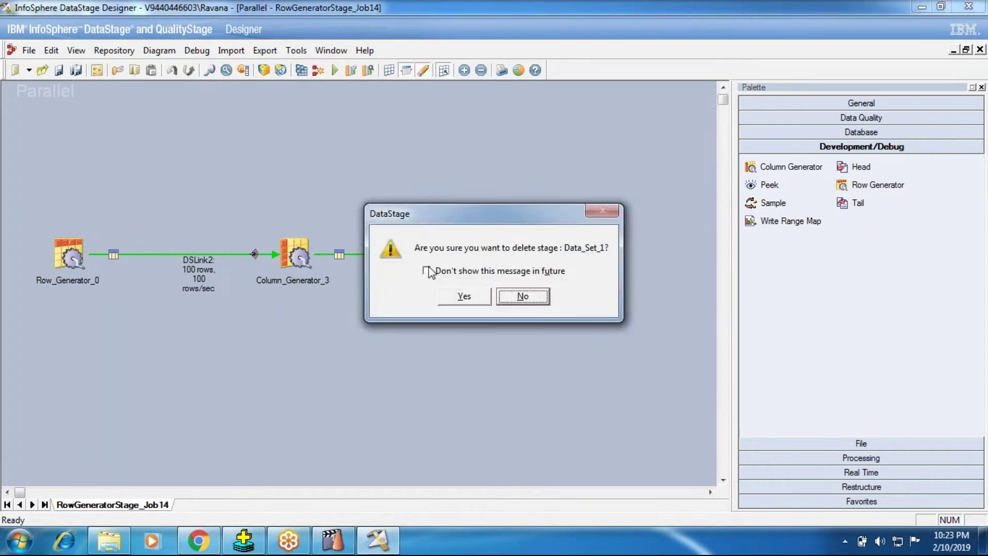
click(462, 294)
drag(789, 182, 489, 278)
click(505, 364)
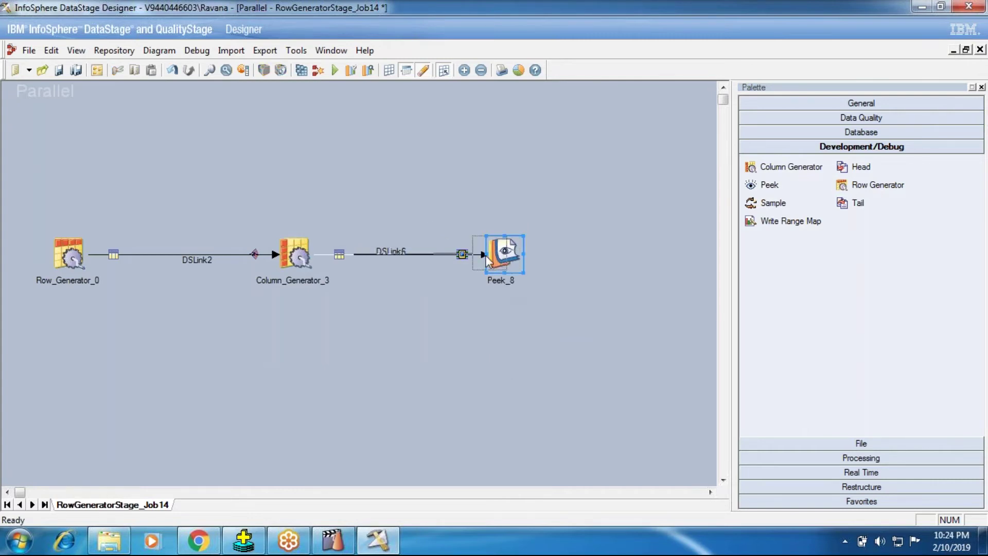
drag(501, 256, 485, 256)
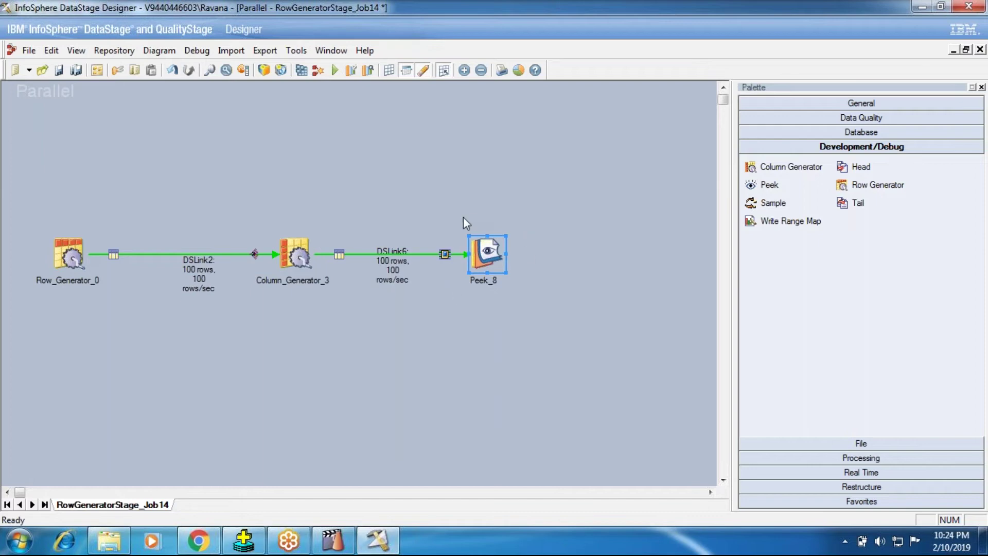
Look at the job log in DataStage Director, then review the Peek stage's properties in the Designer and accept them.
click(333, 540)
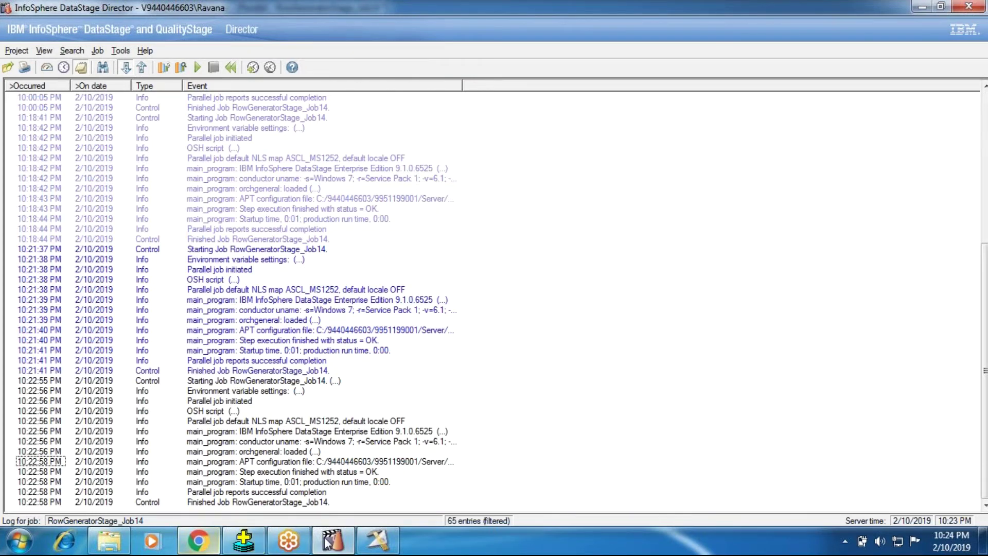
click(378, 540)
double_click(487, 258)
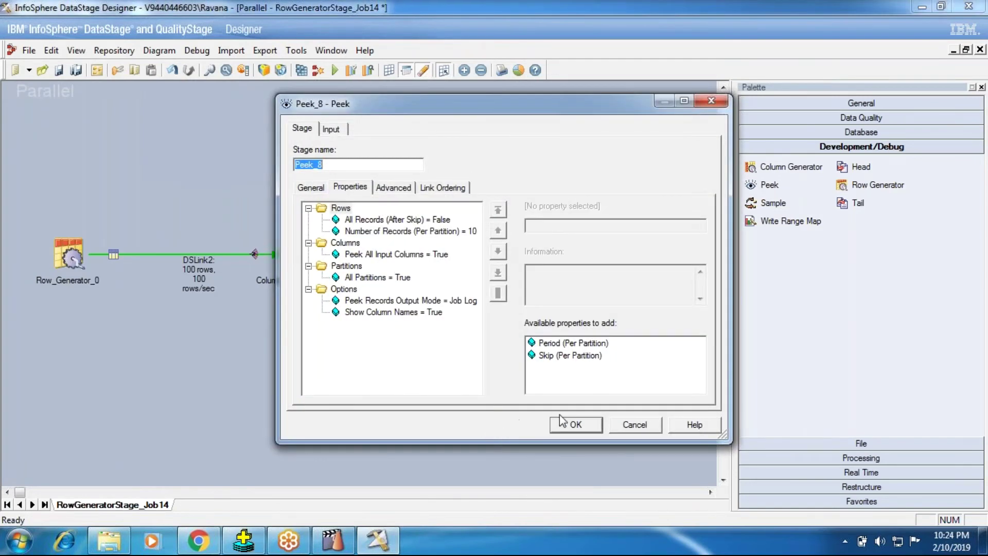
click(569, 425)
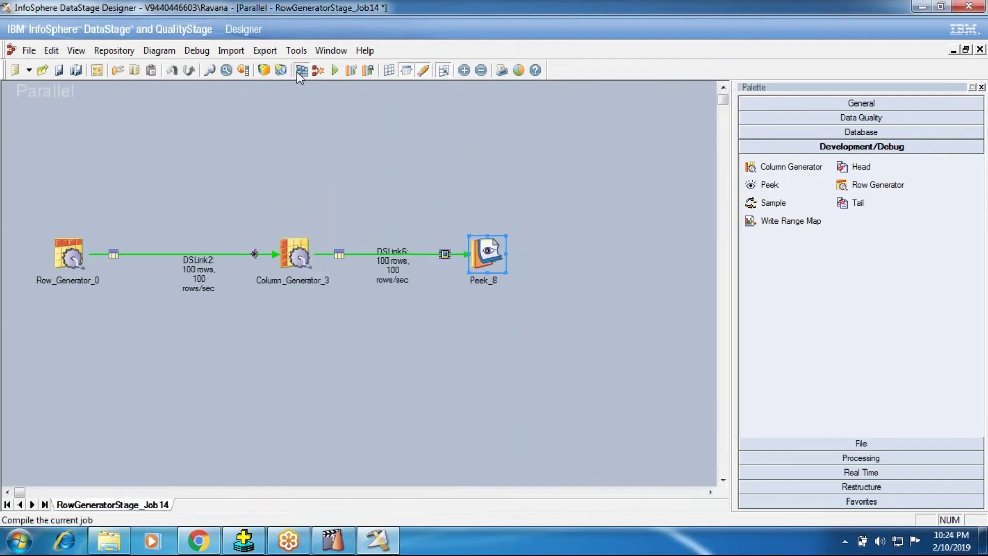
Set the Row Generator stage's Number Of Records to 10 and accept the stage properties.
click(298, 71)
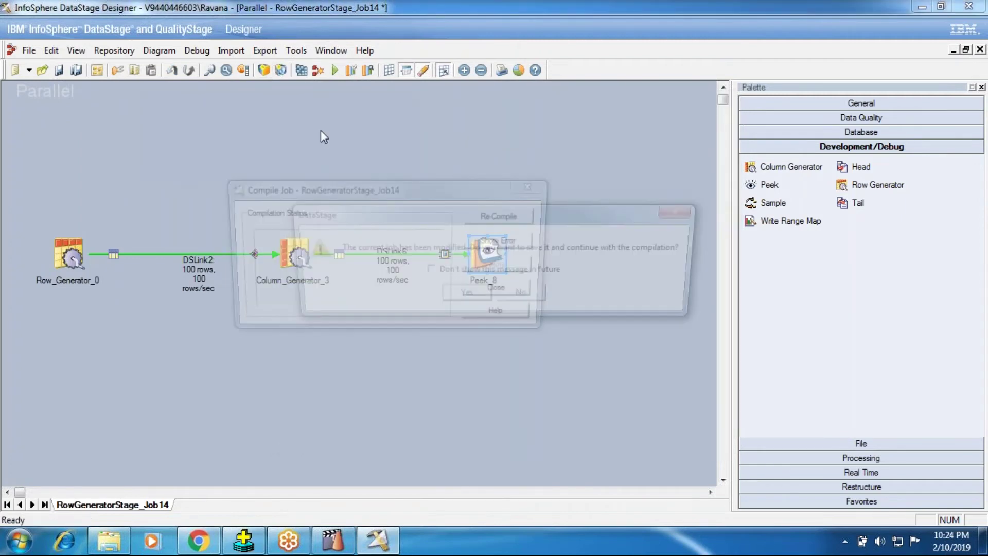
double_click(69, 255)
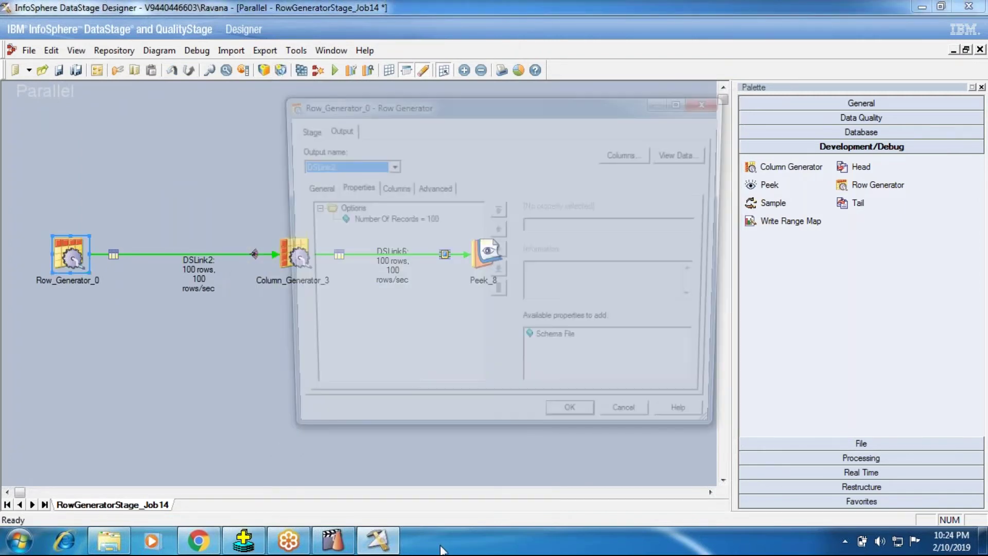
key(BackSpace)
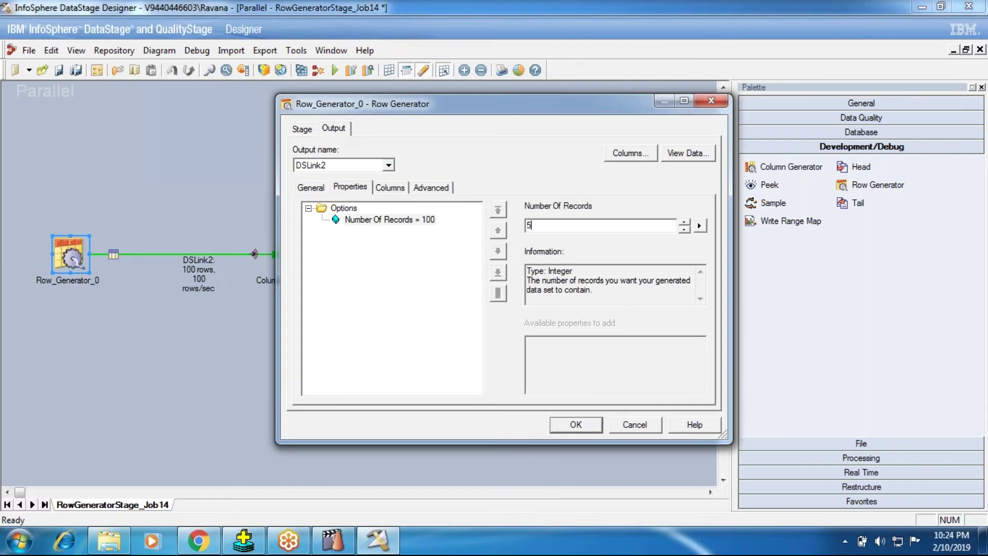
text(10)
key(Return)
click(572, 423)
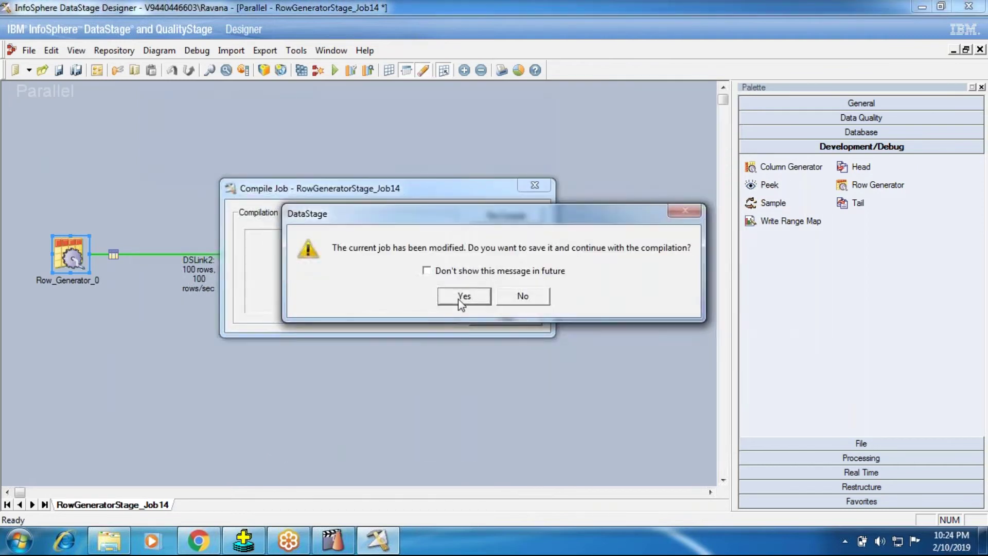
Save and compile the modified job, and run it with the SingleNode configuration file.
click(462, 296)
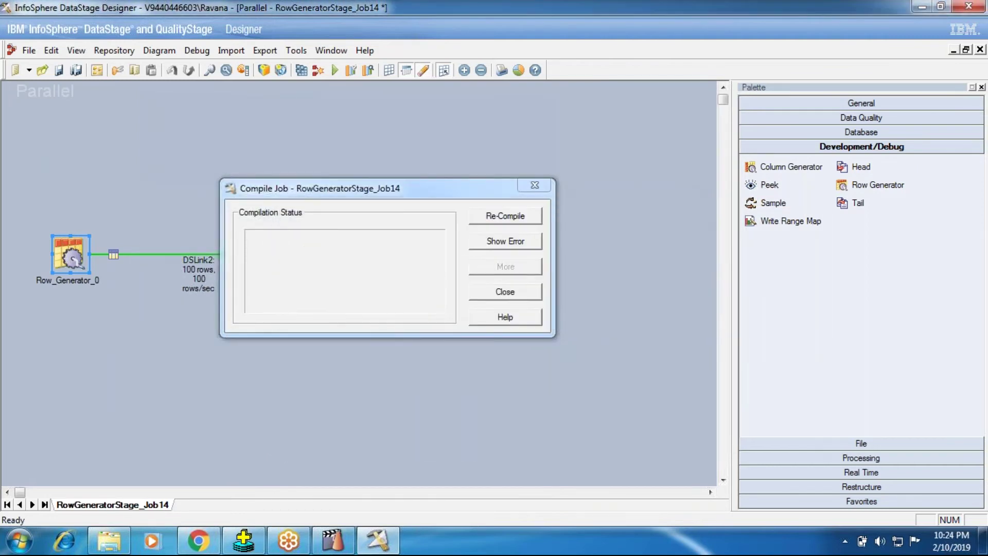
click(479, 293)
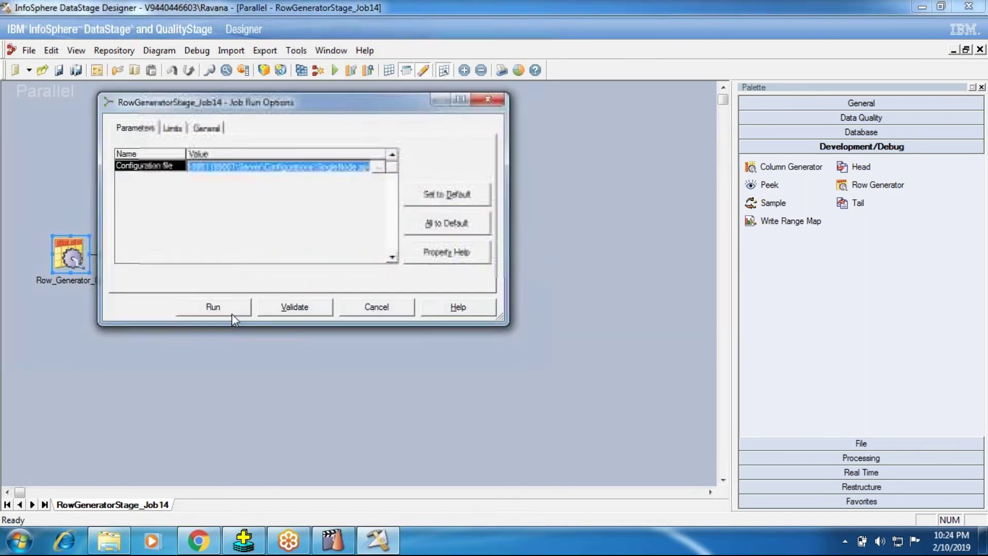
click(223, 308)
Switch to DataStage Director, read the records in the newest Peek event's details, and close the details.
click(378, 543)
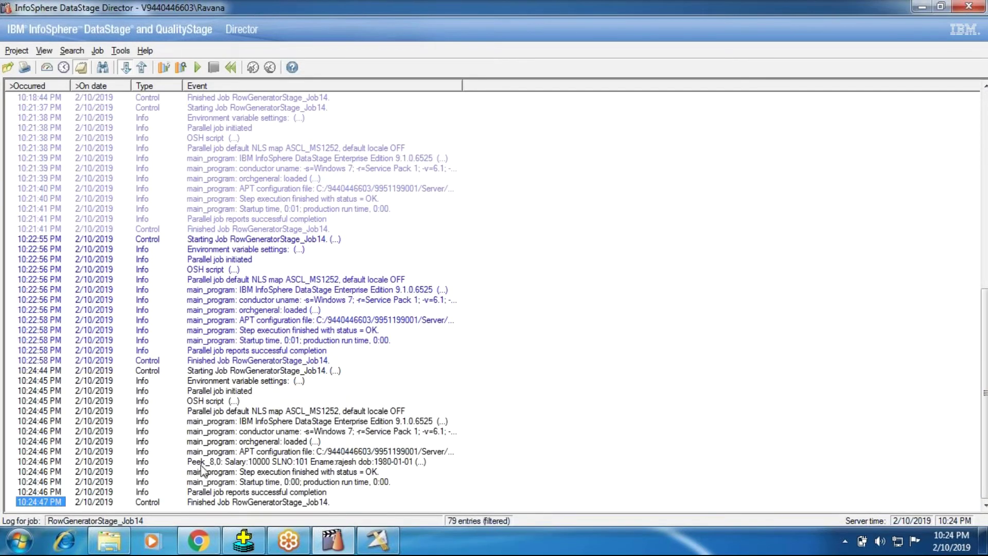
click(215, 463)
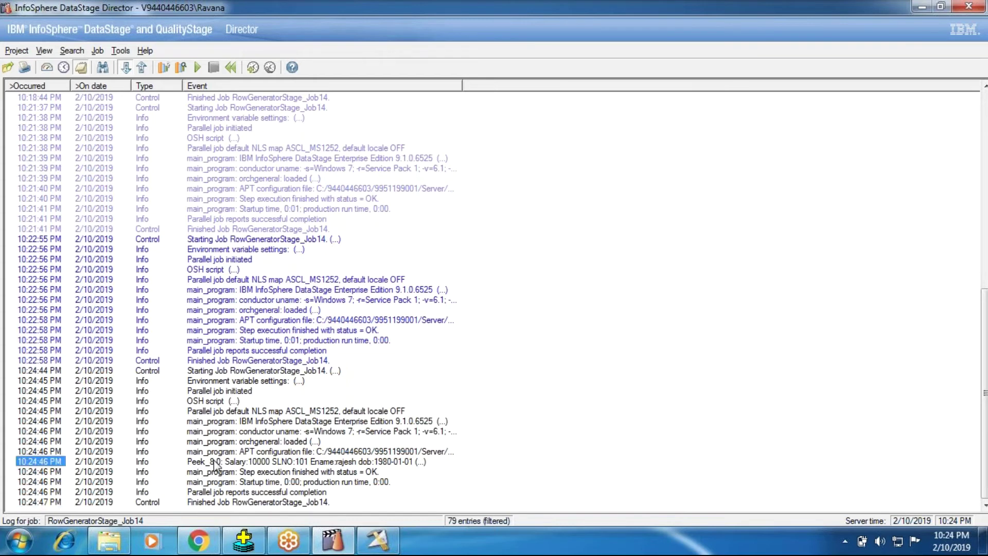
double_click(215, 463)
click(673, 139)
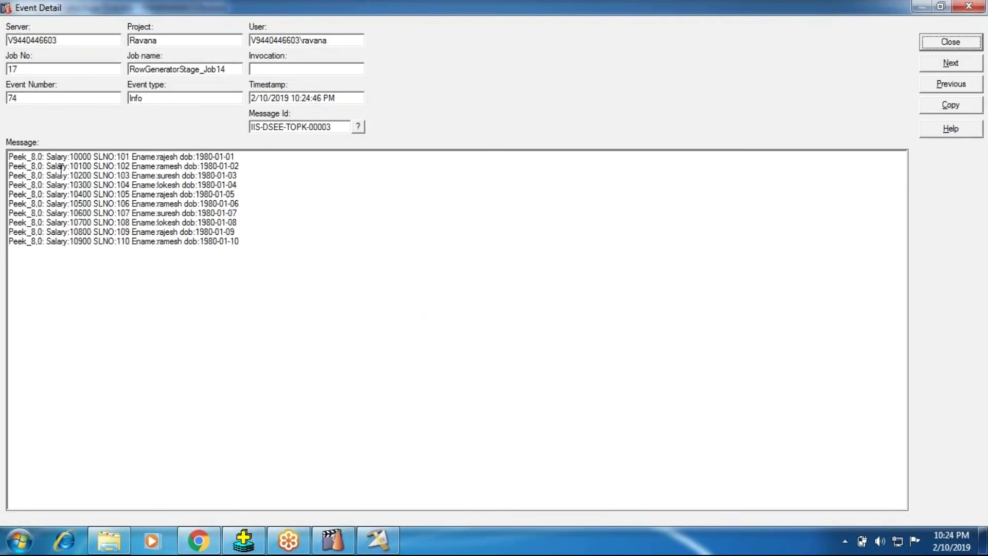
click(87, 160)
click(152, 166)
click(190, 164)
click(951, 44)
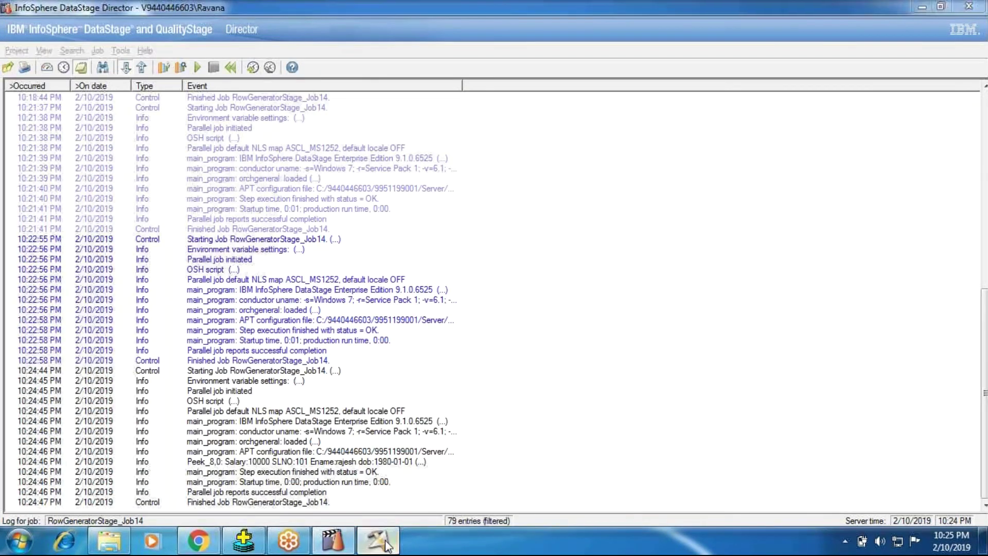
Return to the Designer, set the Peek stage's Peek All Input Columns to False and Input Column to Peek to dob, and accept.
click(379, 540)
double_click(483, 252)
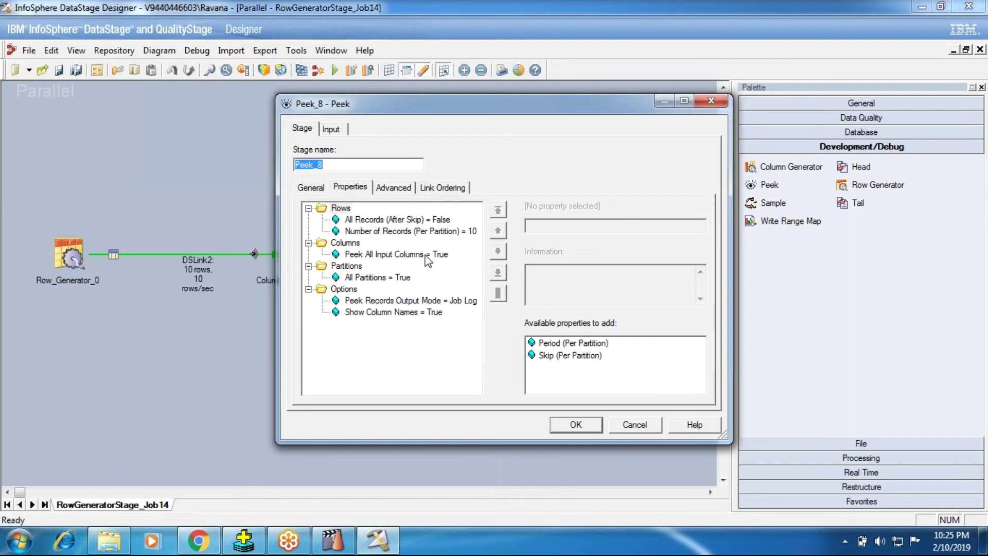
click(392, 254)
click(699, 226)
click(566, 239)
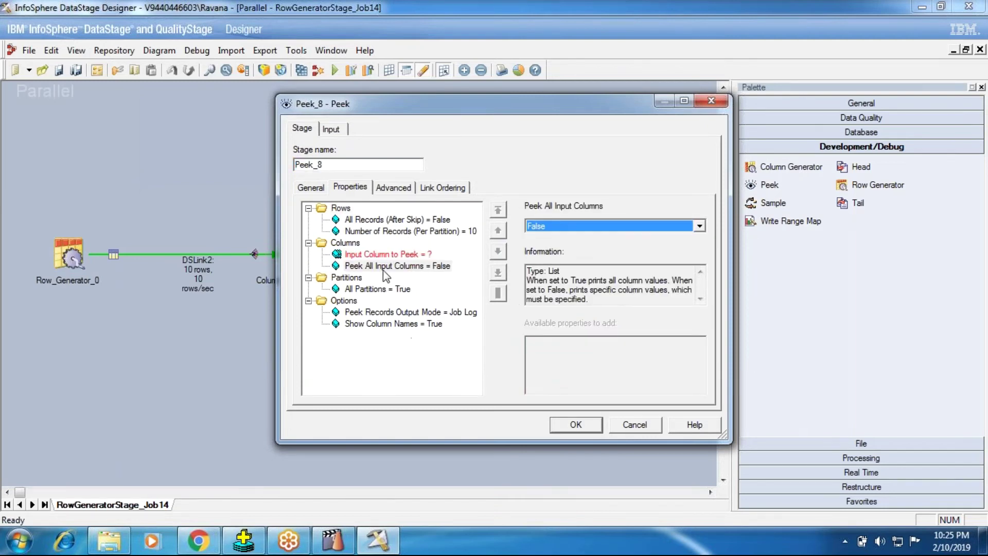
click(380, 255)
click(699, 226)
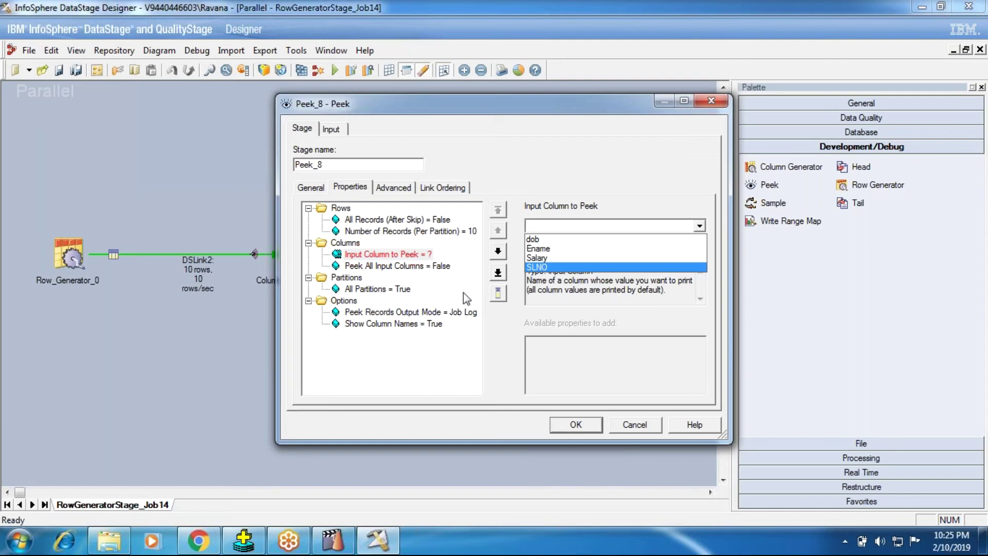
click(555, 240)
click(575, 424)
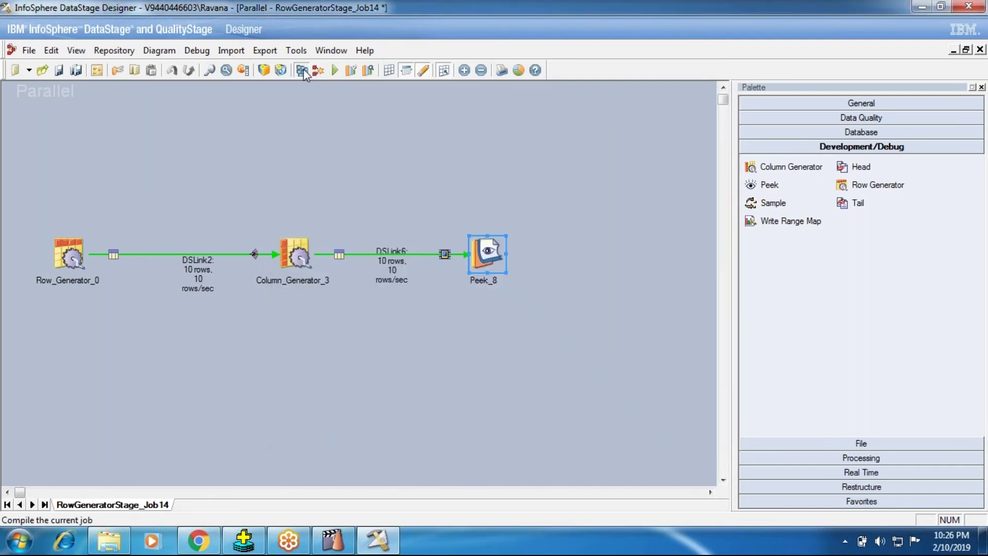
Save and compile the job with the single-column Peek settings, and run it with the existing run options.
click(304, 69)
click(465, 299)
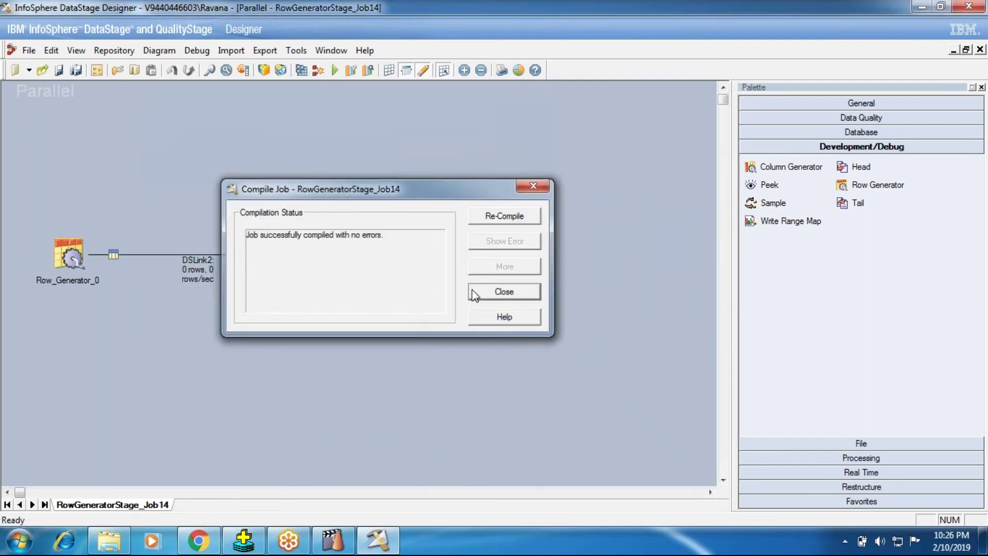
click(472, 290)
key(ctrl+F5)
key(Return)
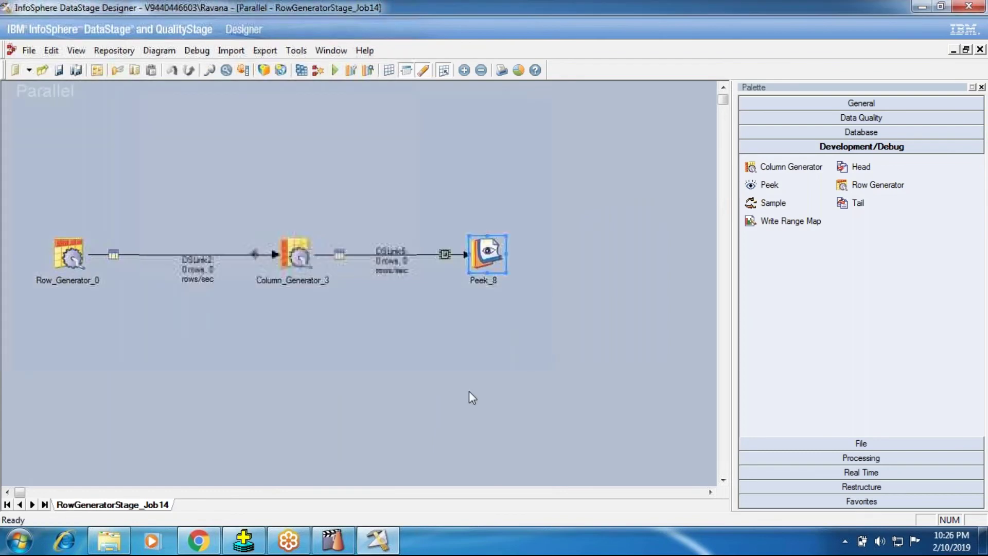
Check the newest run's Peek event details in DataStage Director, and return to the Designer.
click(334, 543)
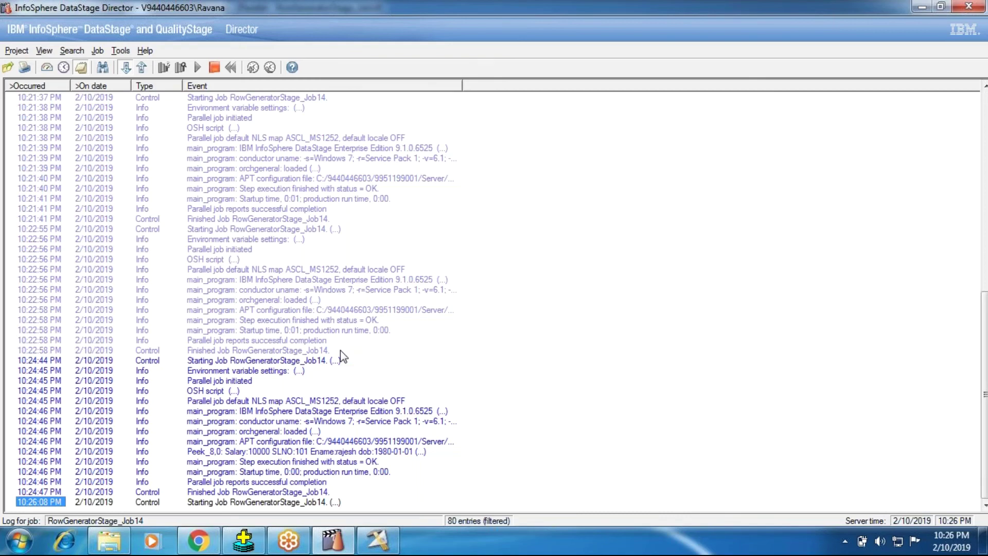
double_click(249, 320)
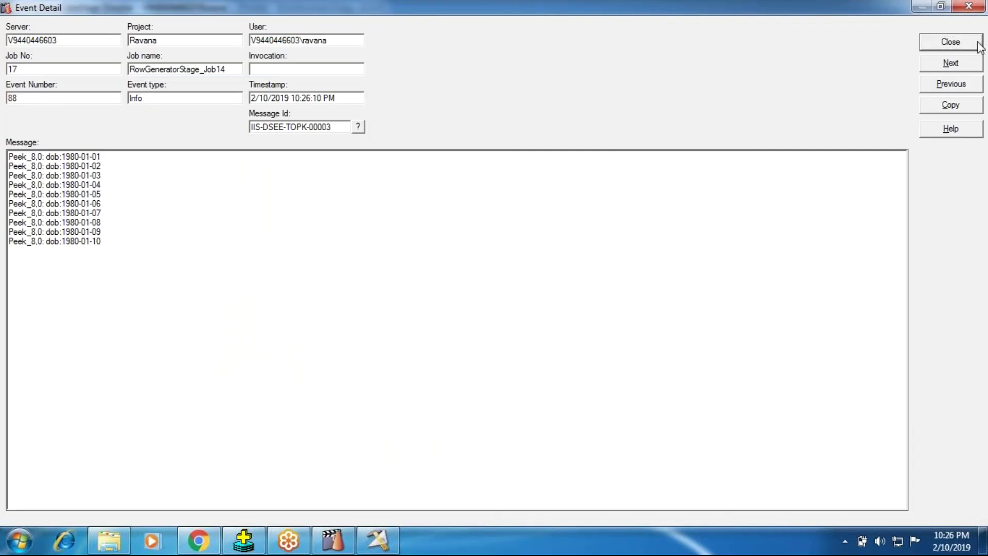
click(951, 42)
click(246, 539)
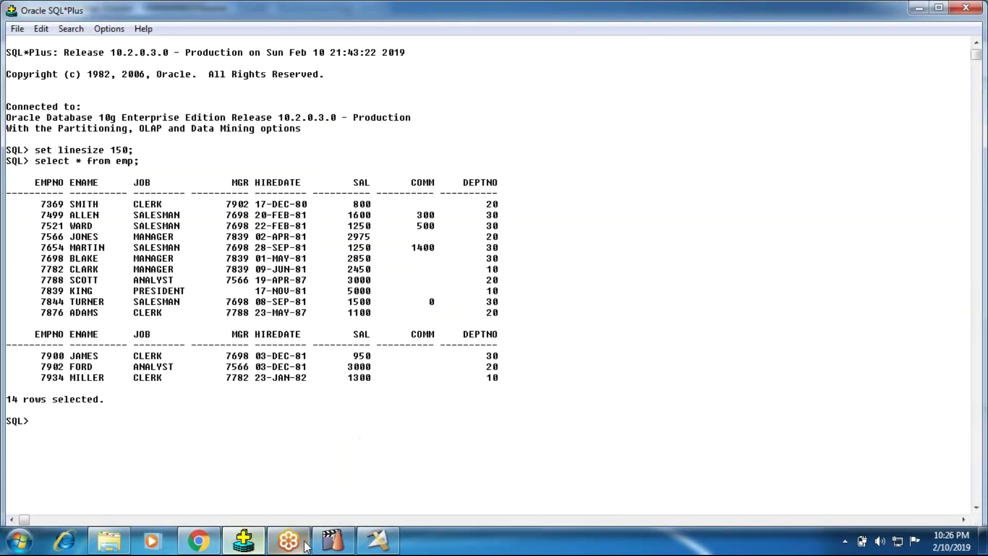
click(378, 541)
Set the Peek stage's Peek All Input Columns to True, accepting the removal of the specific column property.
double_click(493, 247)
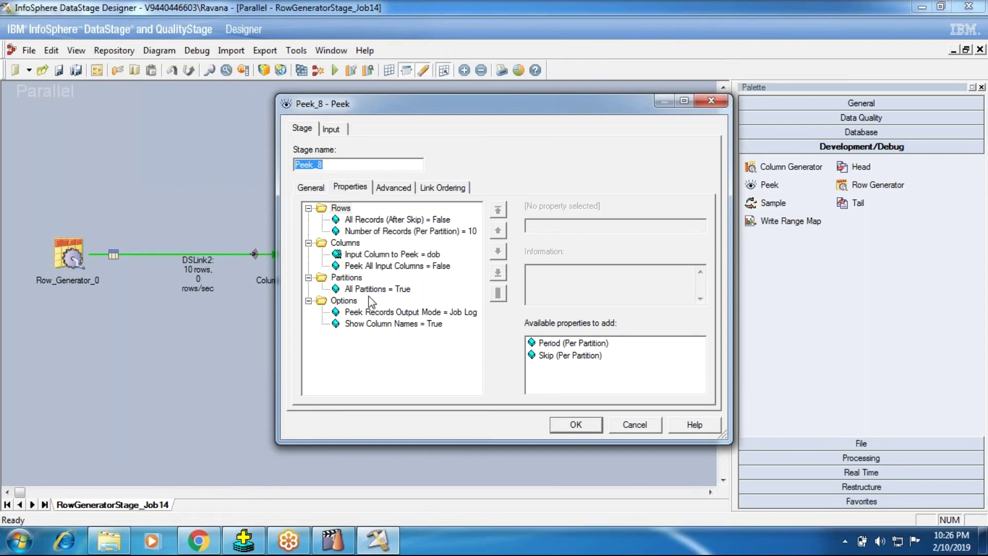
click(391, 266)
click(549, 226)
click(535, 249)
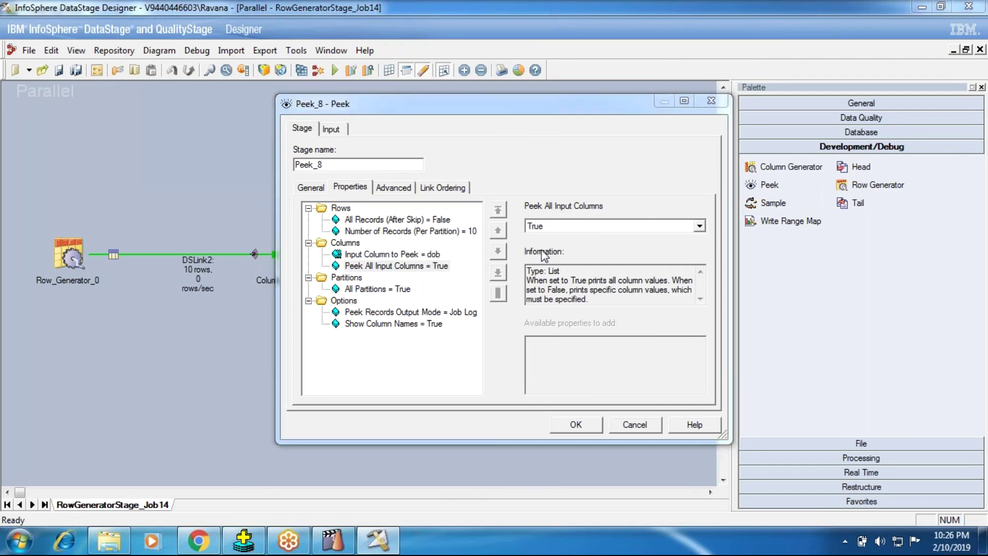
key(Return)
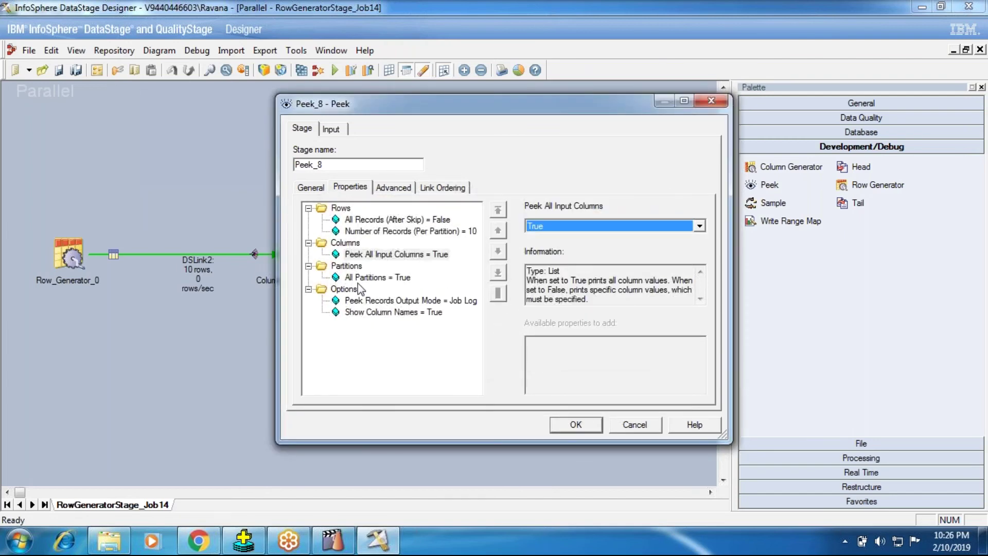
click(539, 224)
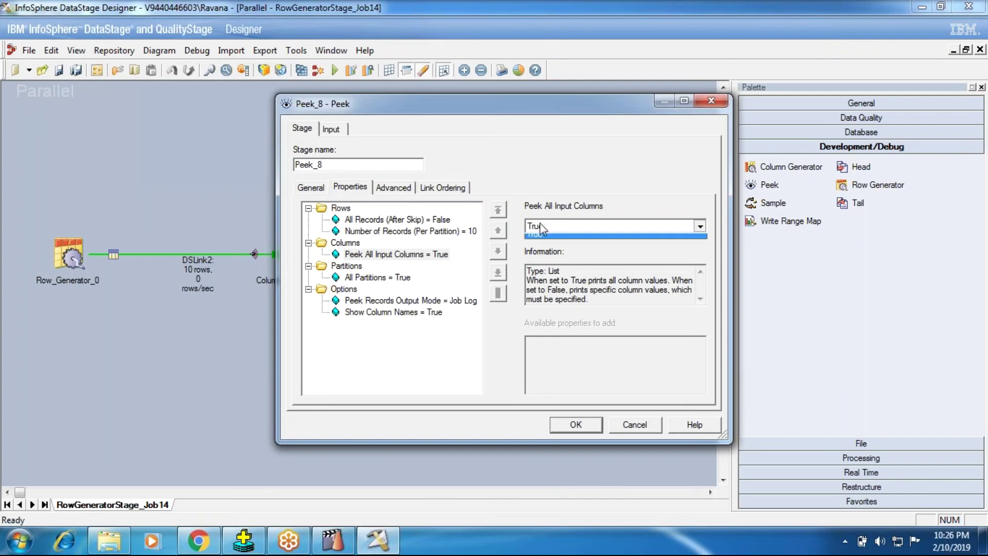
click(415, 372)
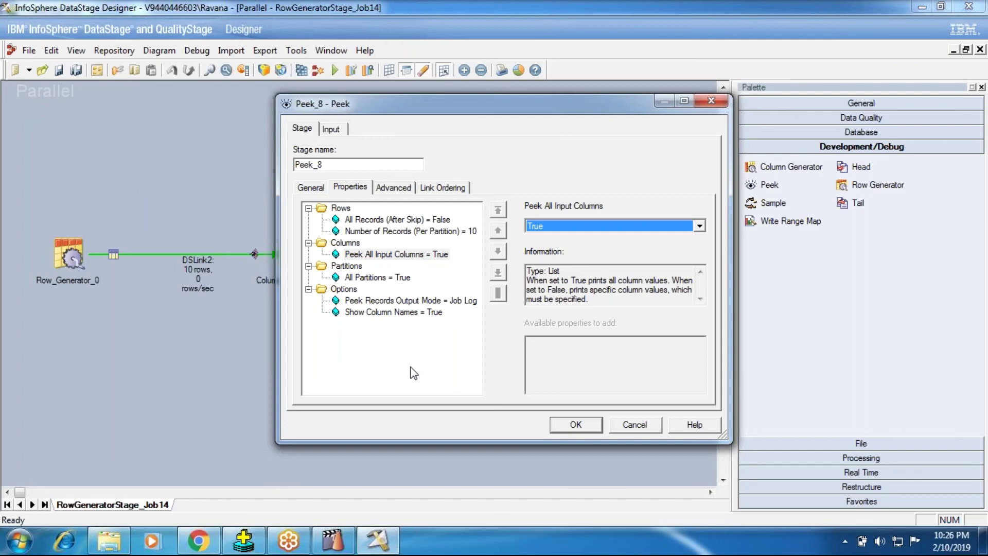
Set the Peek Records Output Mode to Output and accept the Peek stage properties.
click(362, 303)
click(619, 229)
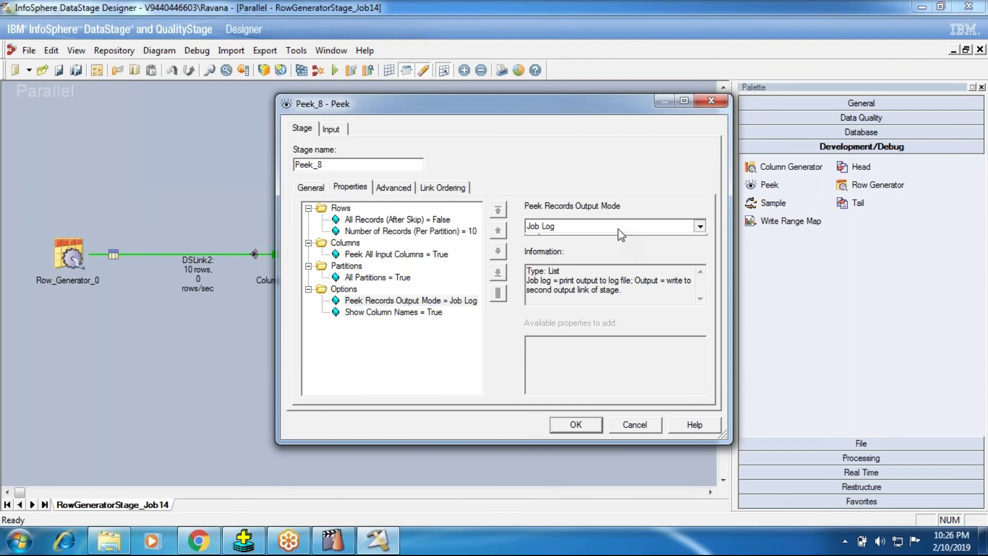
click(576, 249)
click(575, 425)
Draw an output link downward from the Peek stage and place a Data Set stage at its end.
drag(487, 268, 485, 348)
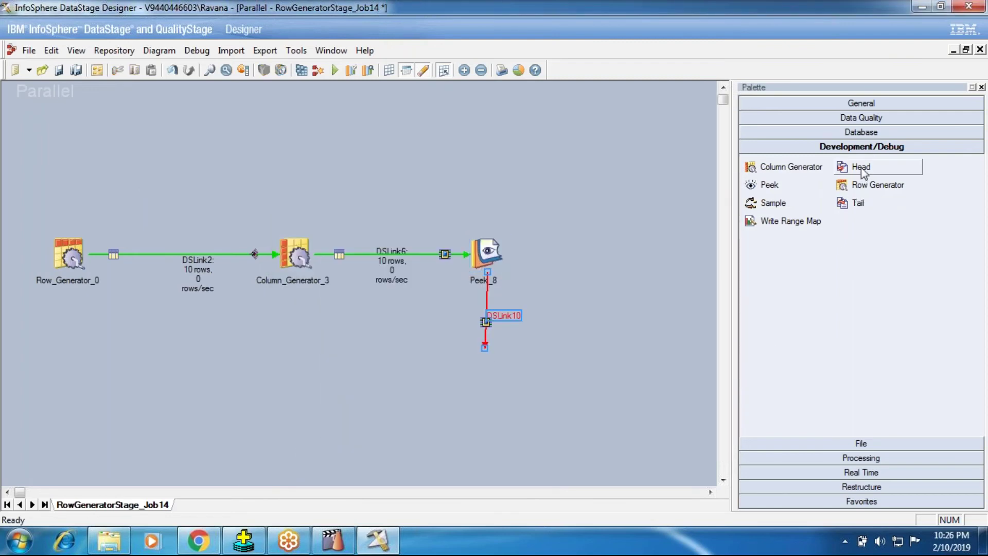
click(834, 444)
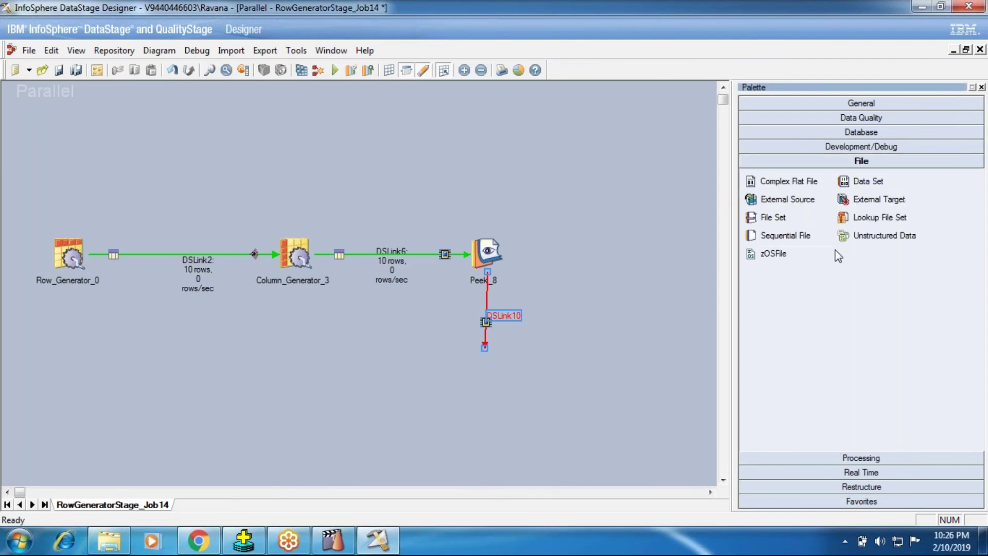
click(869, 181)
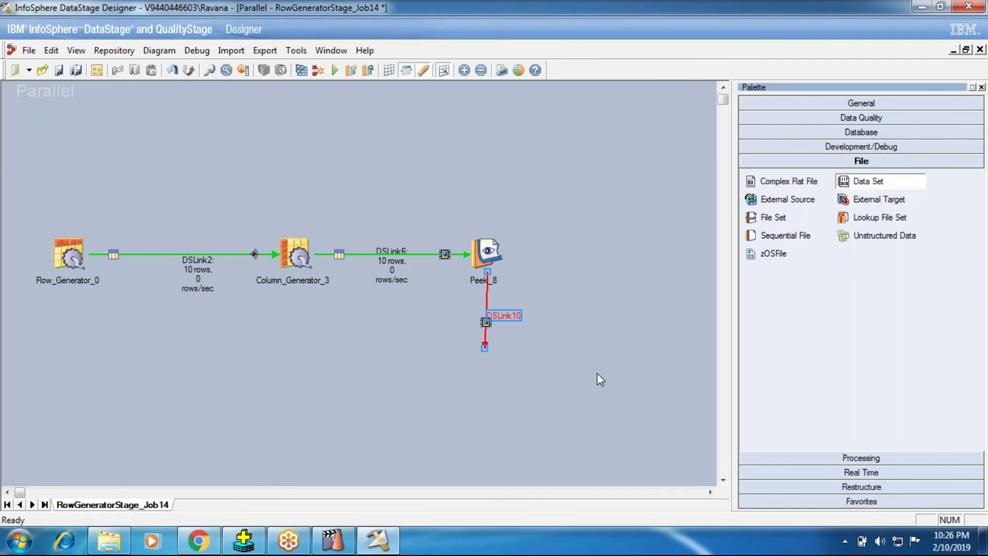
click(486, 355)
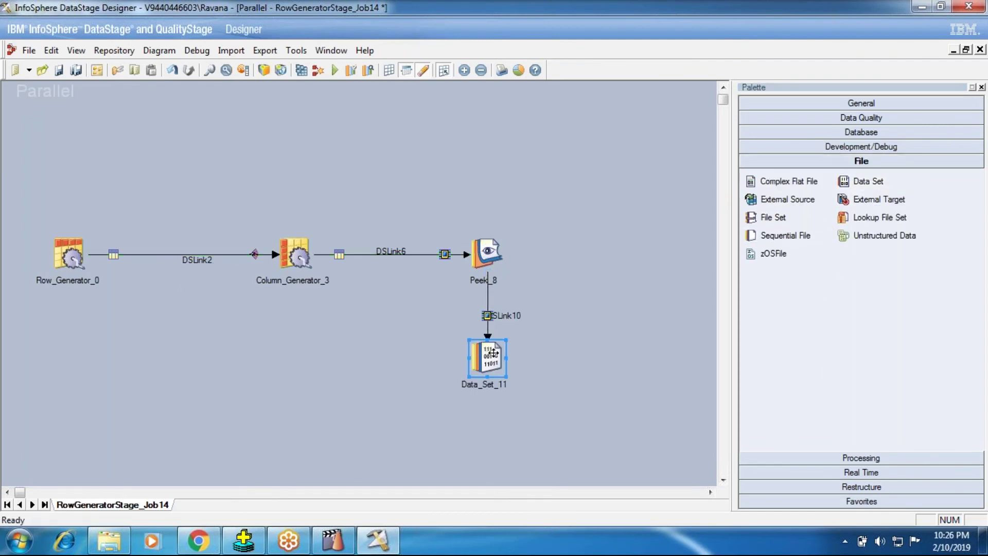
click(493, 353)
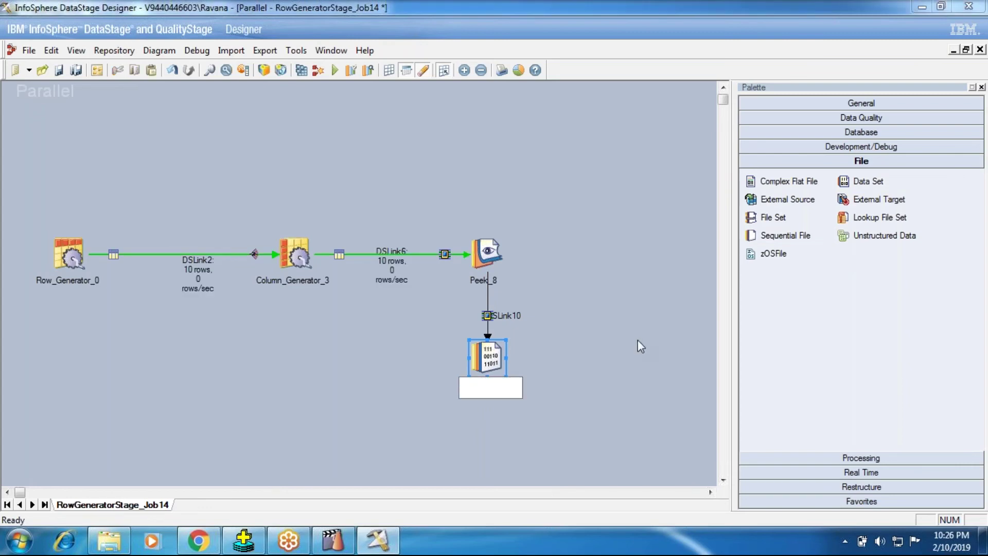
click(638, 339)
click(626, 301)
Delete the Data Set stage below the Peek stage together with its link.
right_click(496, 355)
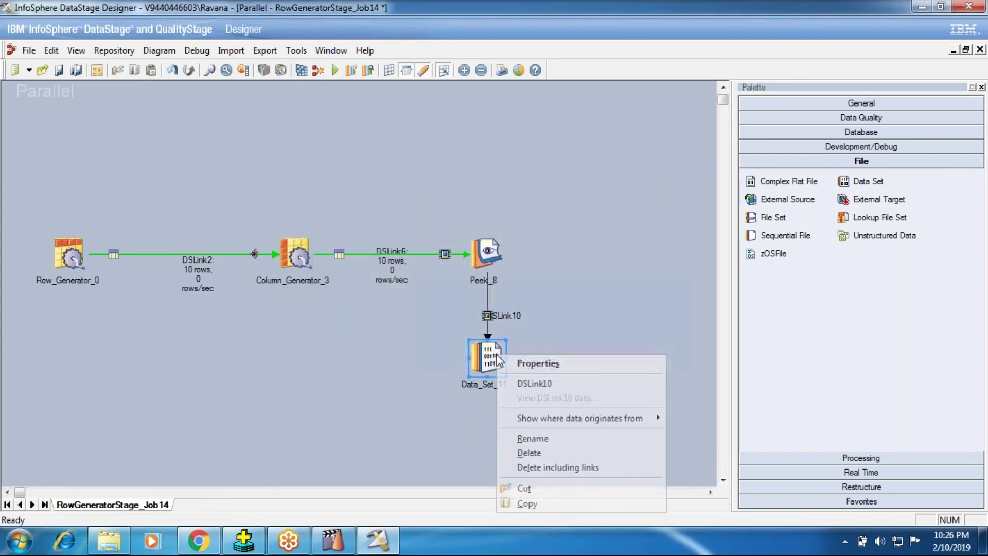
click(526, 465)
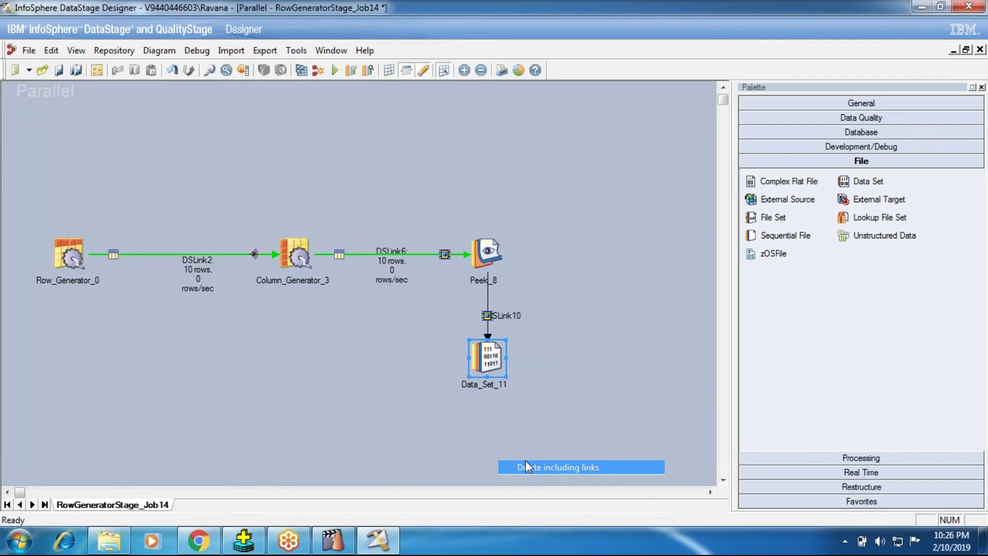
click(464, 306)
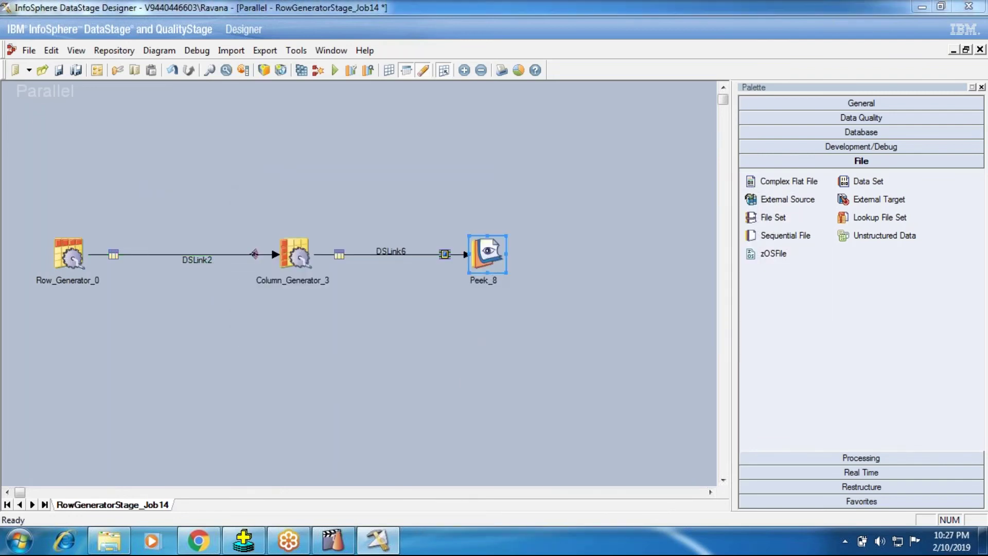
Set the Peek stage's Peek Records Output Mode to Job Log and Show Column Names to False, and accept the properties.
double_click(486, 253)
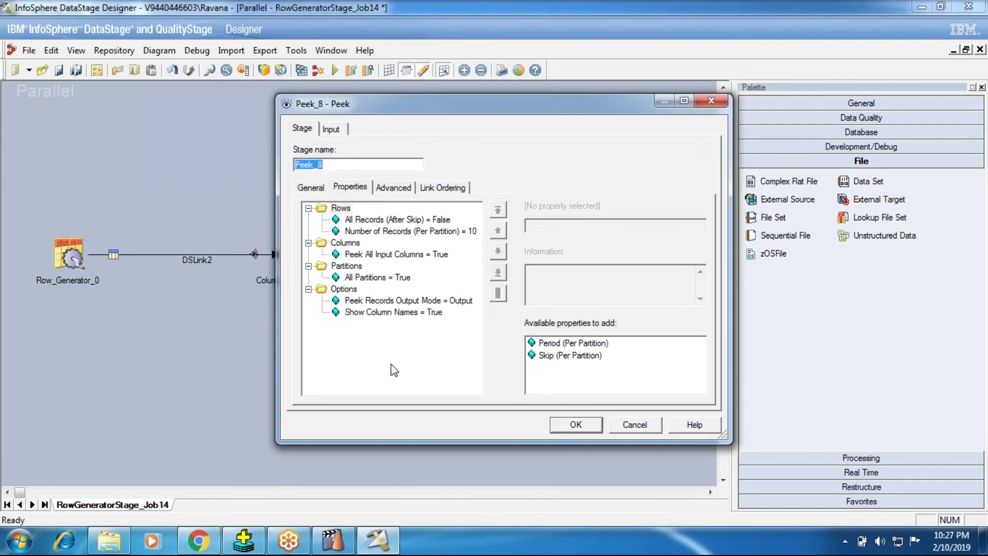
click(414, 301)
click(563, 227)
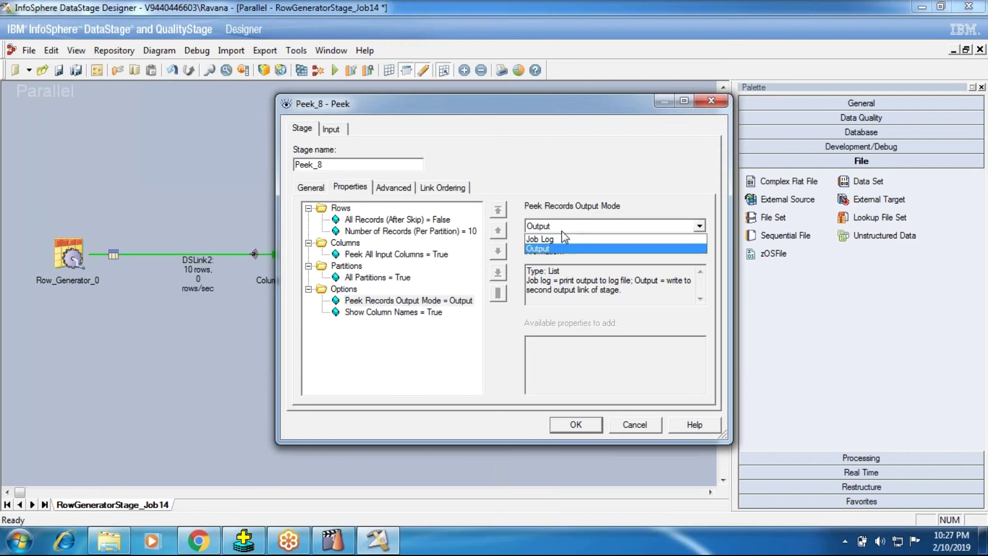
click(559, 239)
click(393, 312)
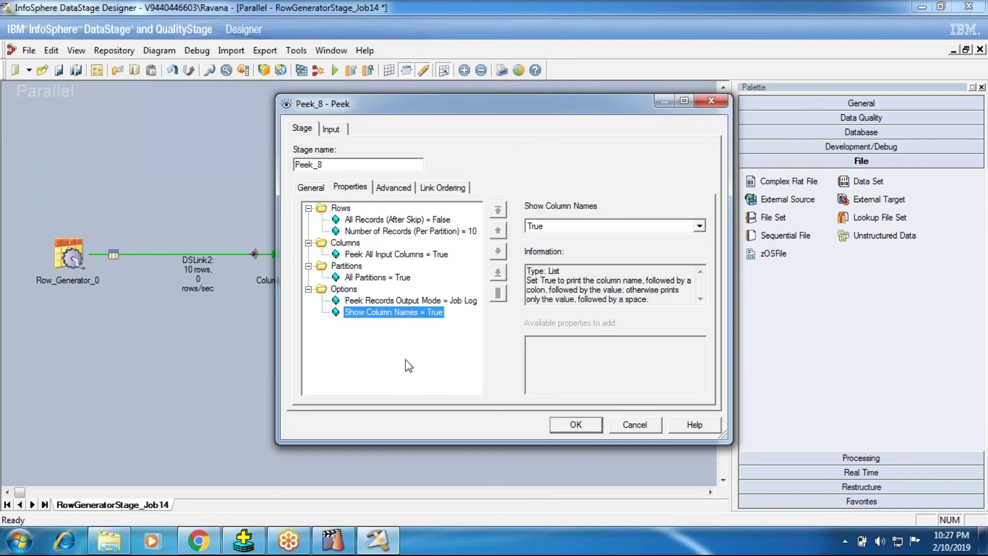
click(597, 229)
click(541, 237)
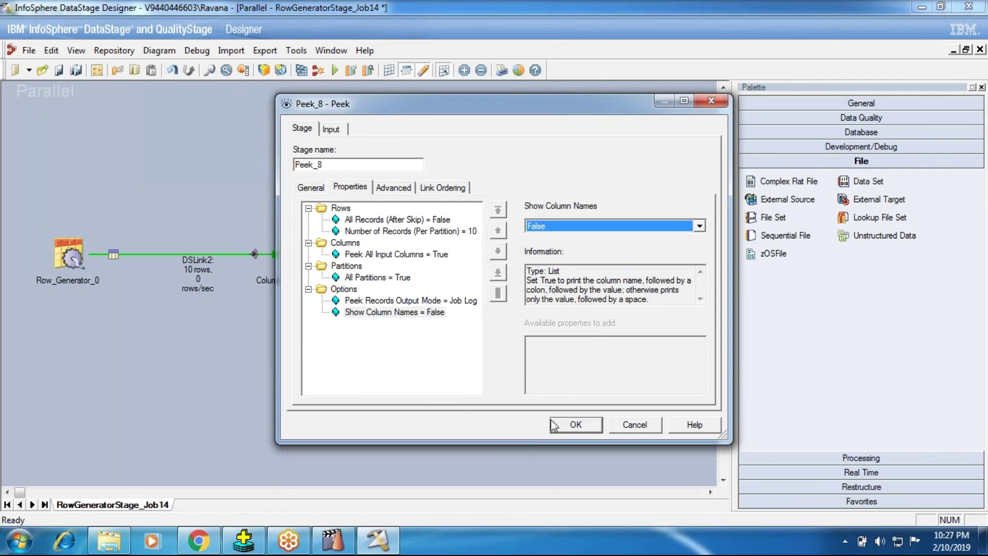
click(570, 424)
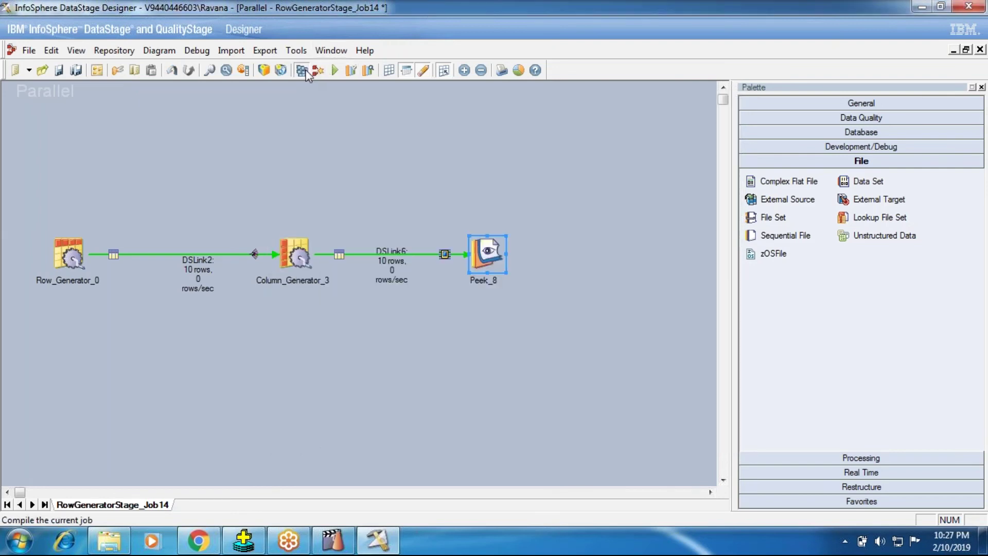
Compile RowGeneratorStage_Job14 and run it.
click(308, 73)
click(464, 295)
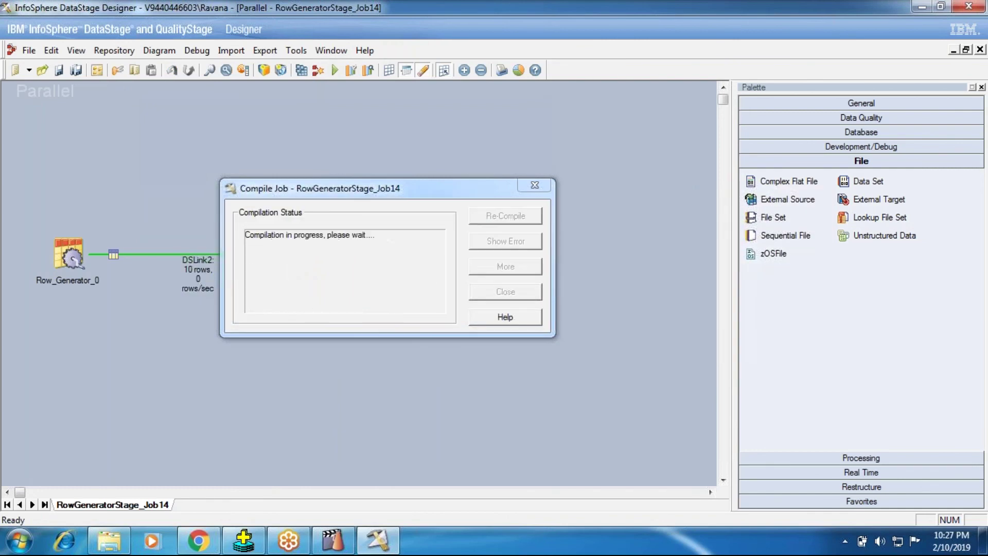
click(500, 291)
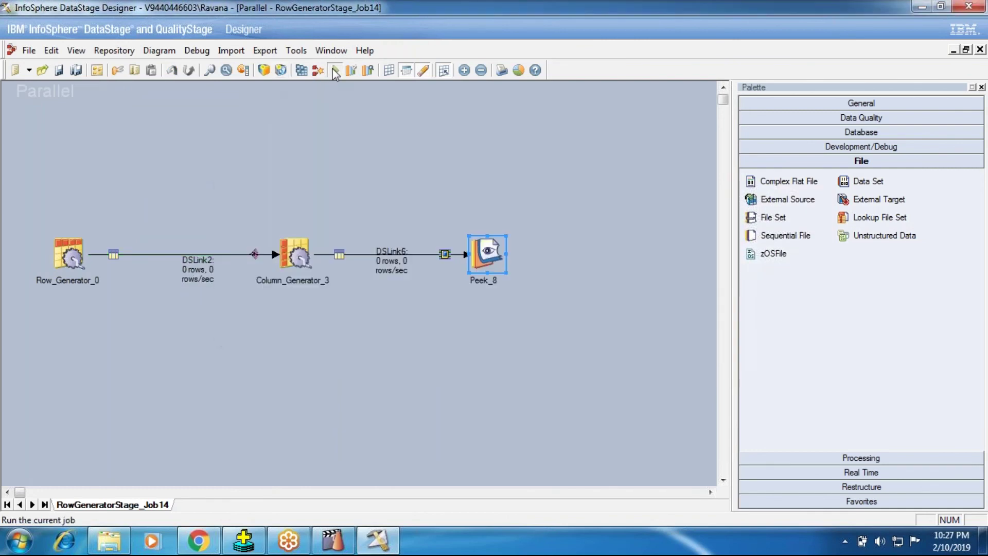
click(335, 73)
click(236, 310)
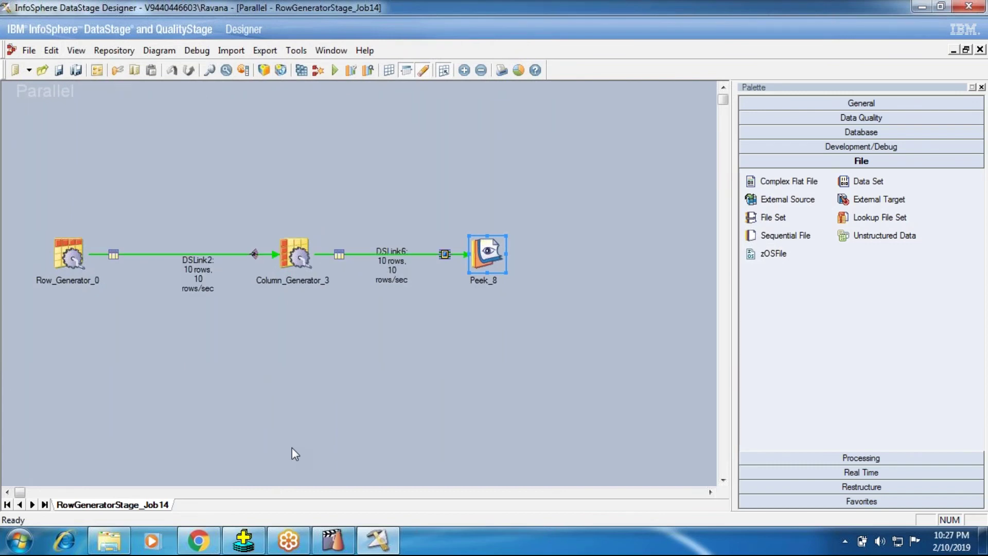
Switch to DataStage Director, examine the latest run's Peek_8 log event, and return to the job status view.
click(333, 541)
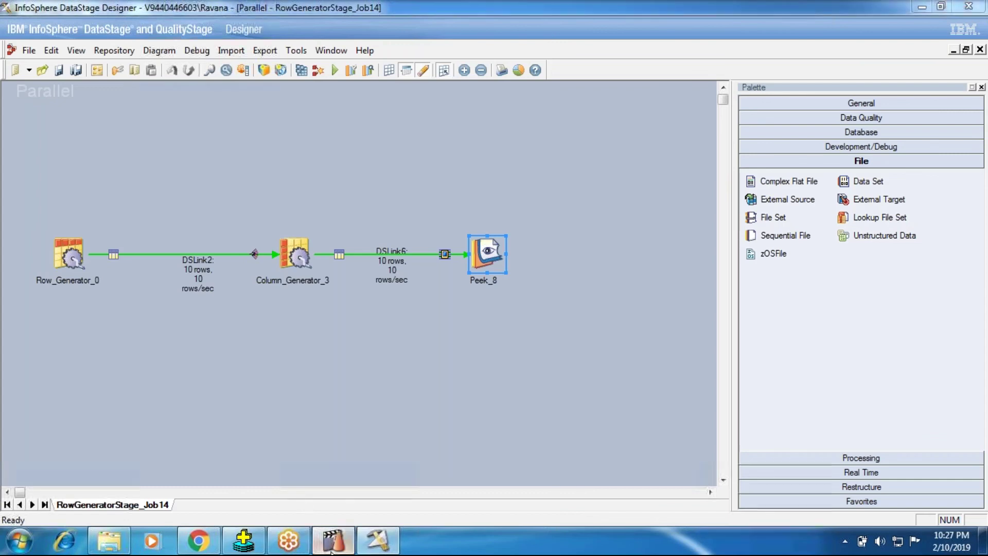
click(591, 312)
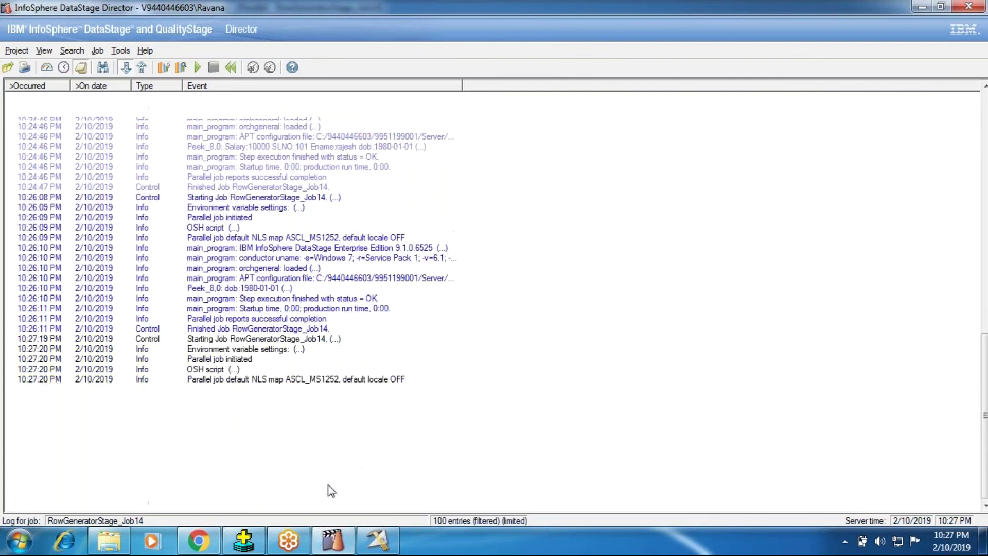
double_click(269, 349)
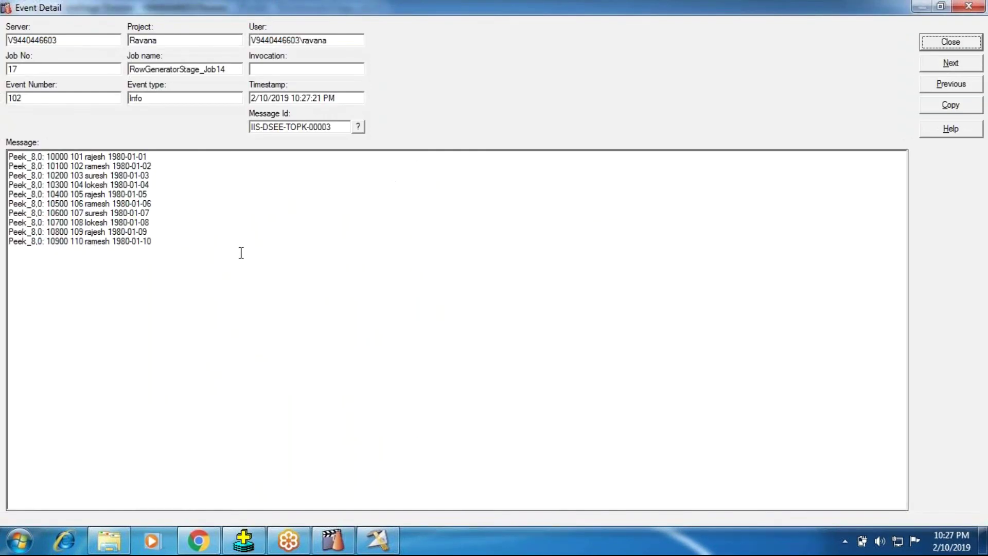
drag(47, 158, 182, 252)
click(509, 323)
click(968, 42)
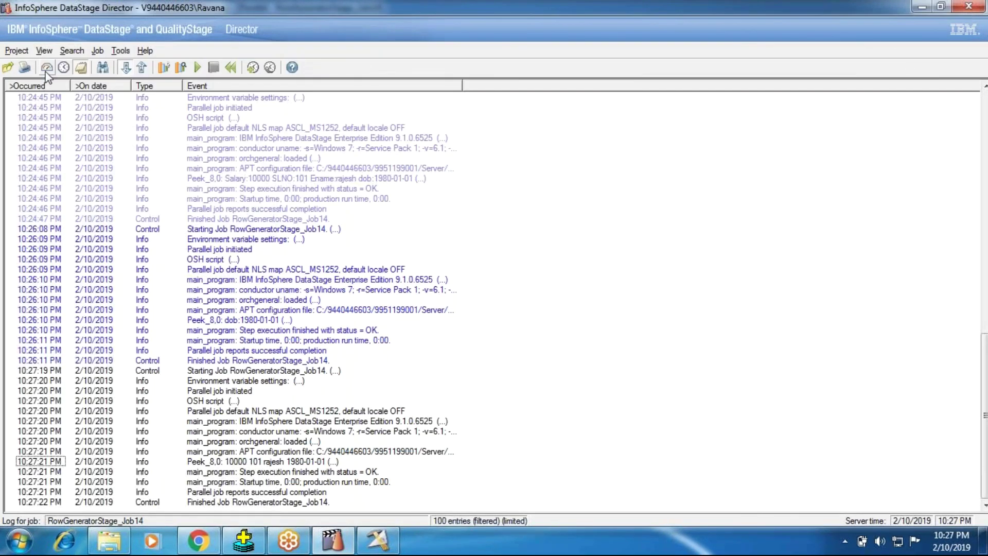
click(47, 67)
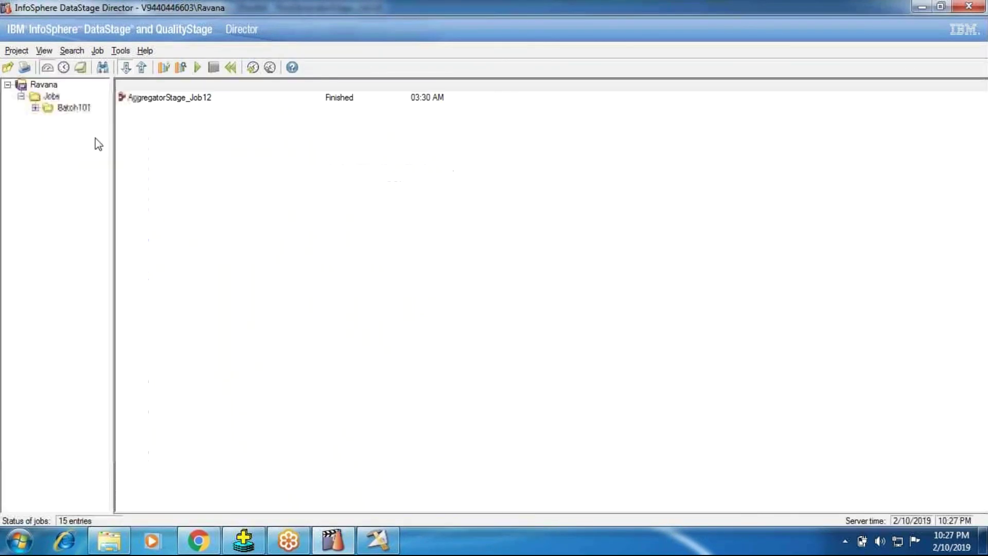
Switch back to DataStage Designer and review the Peek stage's Number of Records (Per Partition) and All Partitions properties.
click(378, 541)
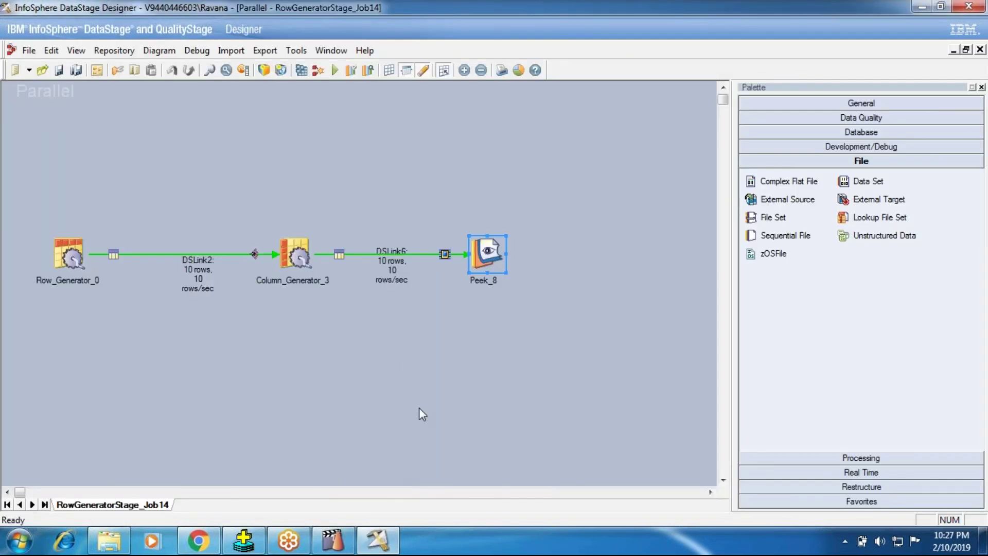
double_click(488, 257)
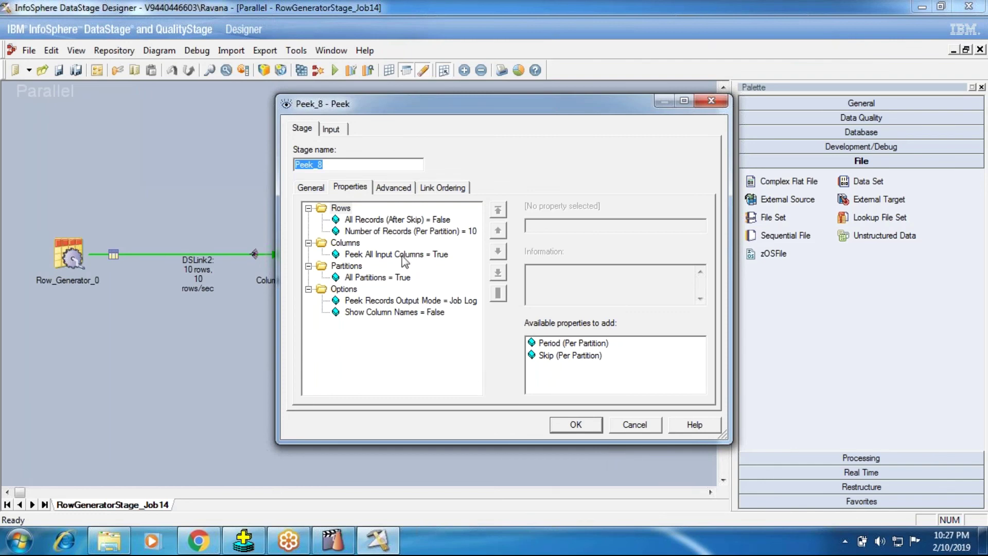
click(395, 233)
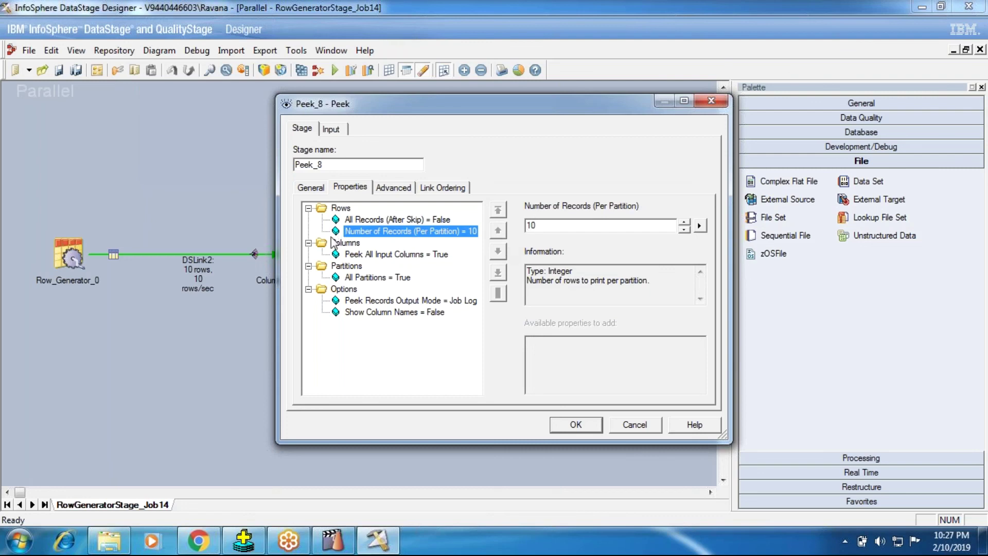
click(390, 278)
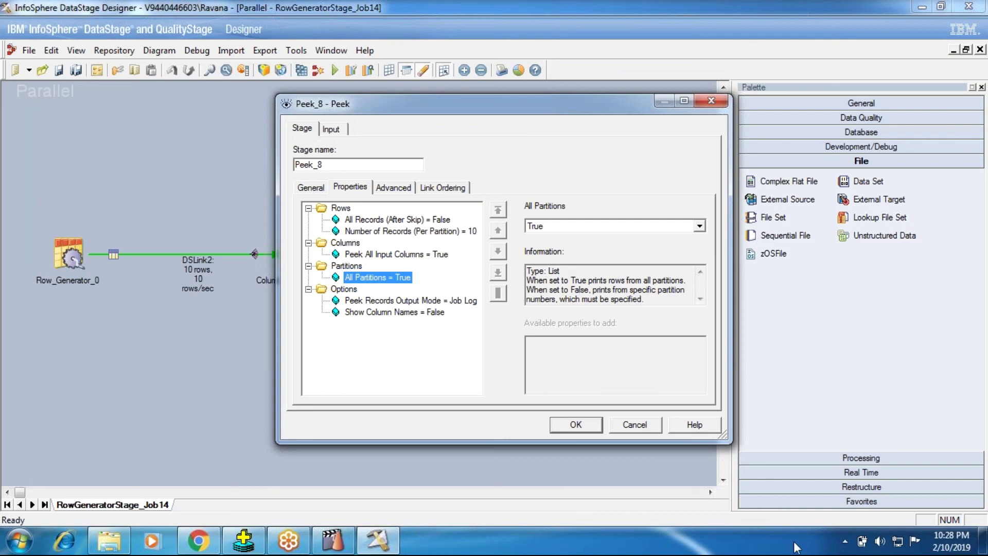
click(600, 424)
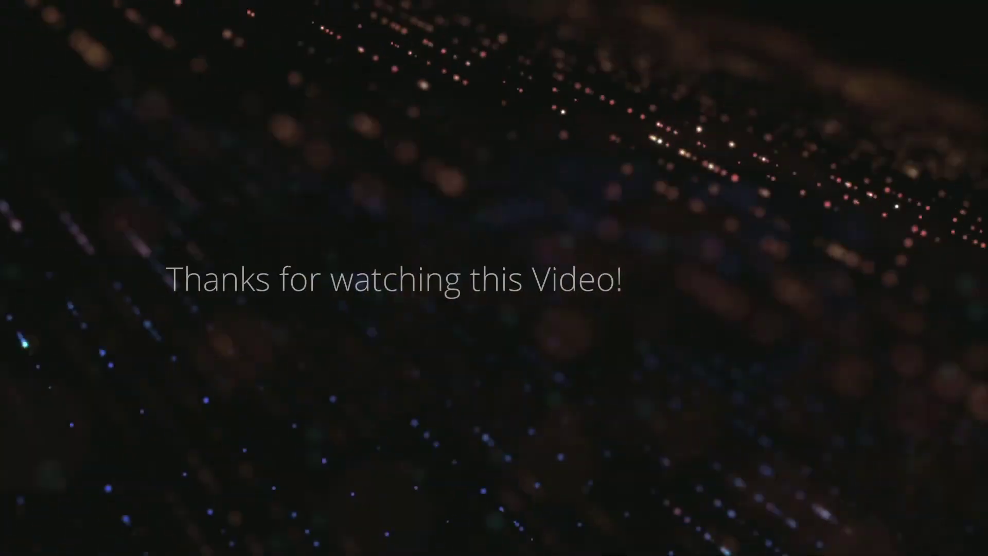